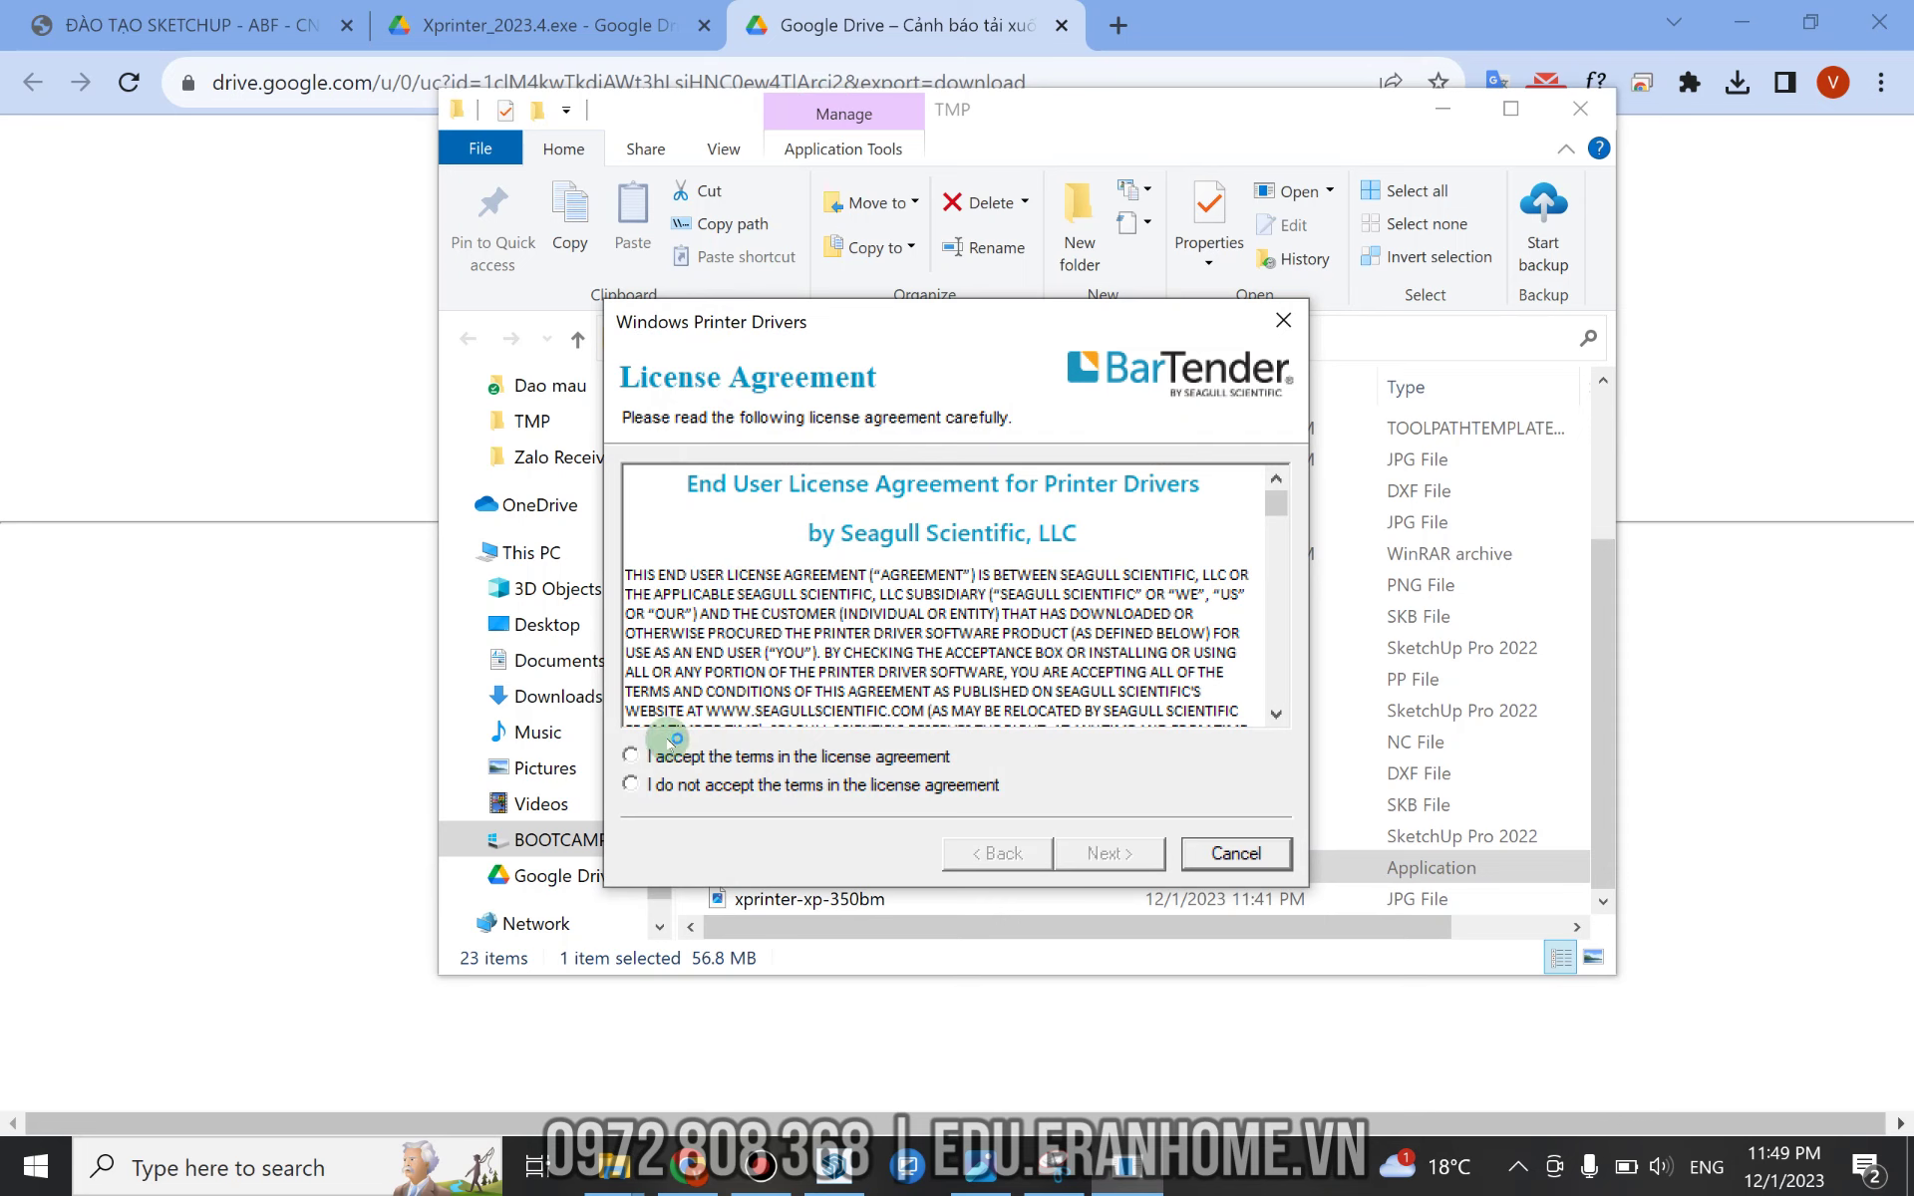
Accept the license agreement and unpack the printer drivers to the default directory, running the Driver Wizard without opening the installation instructions.
click(631, 755)
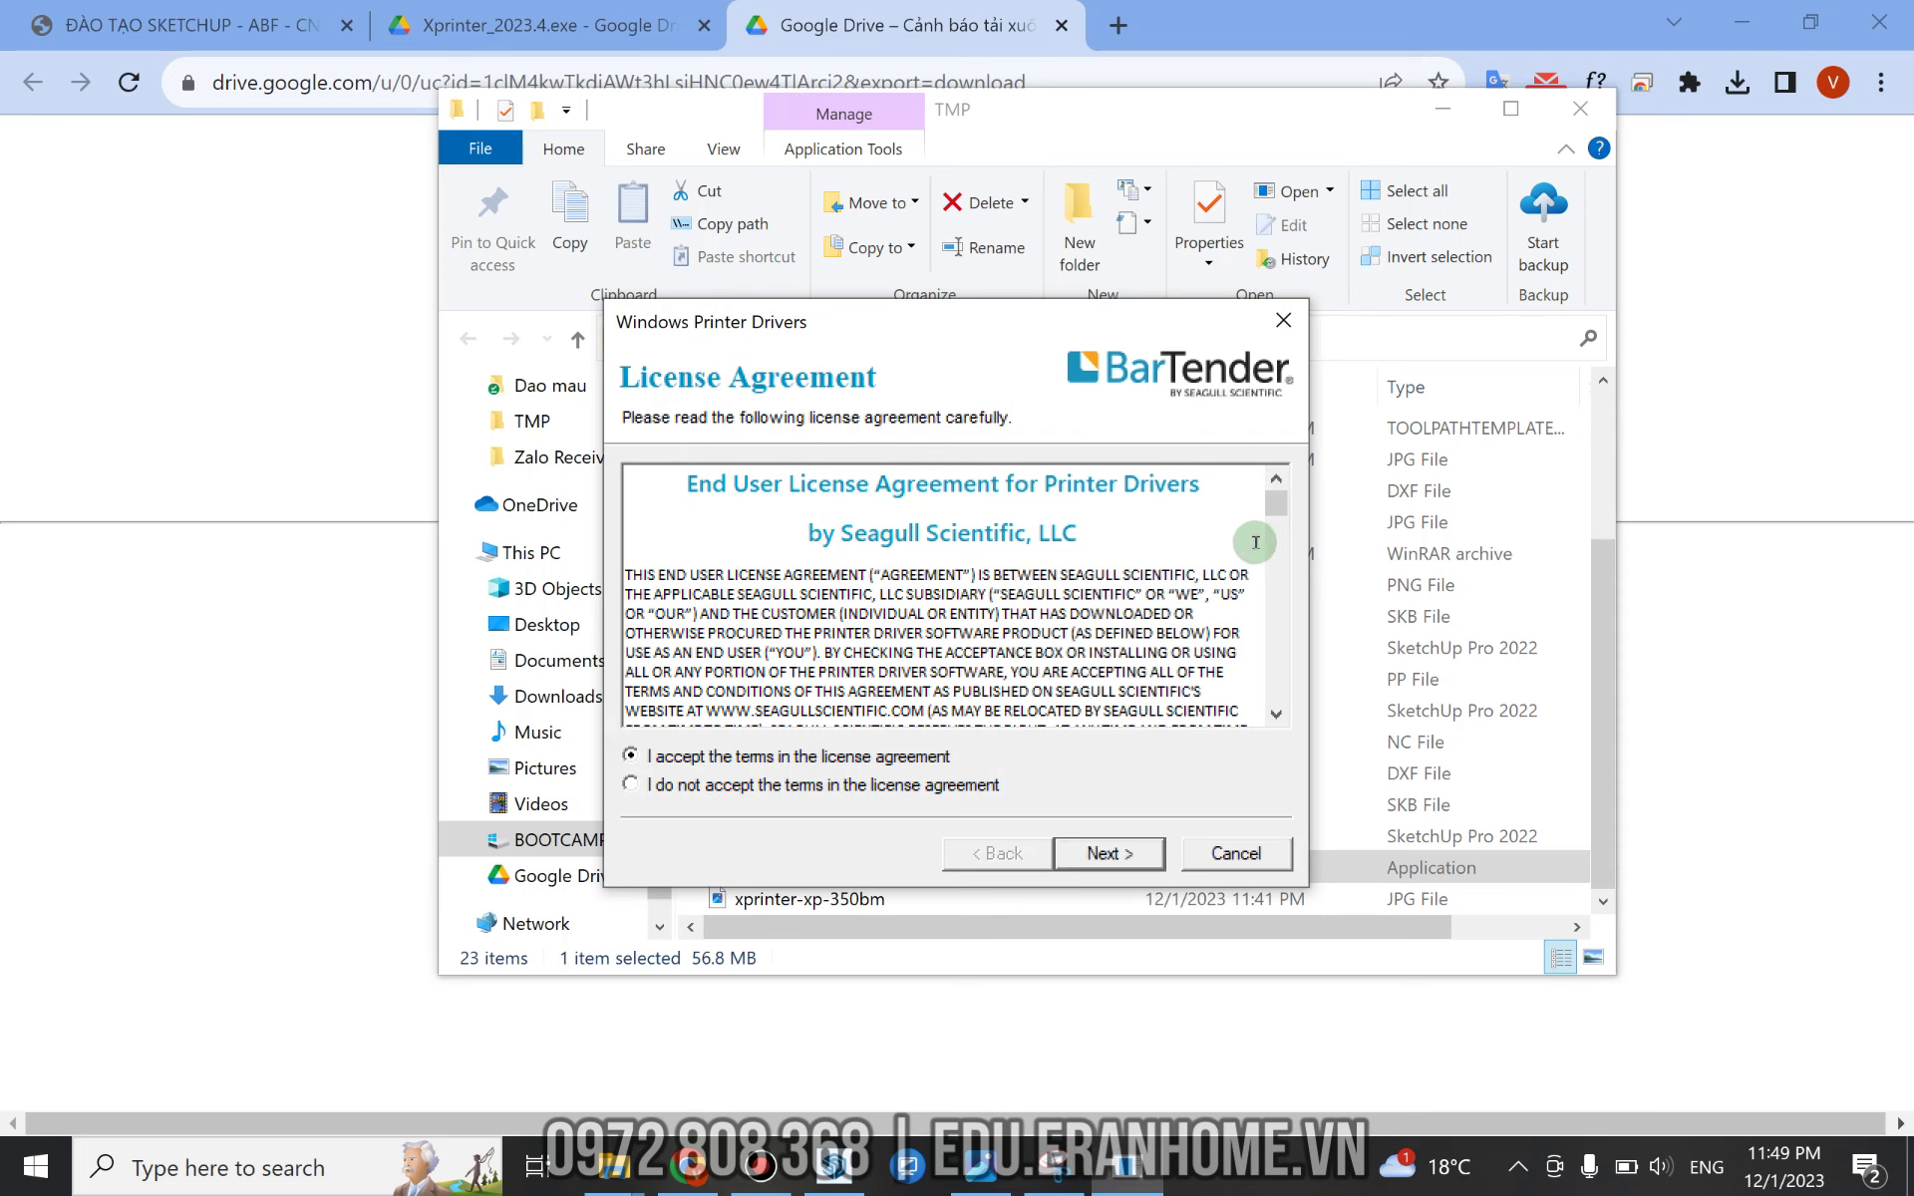
click(1101, 854)
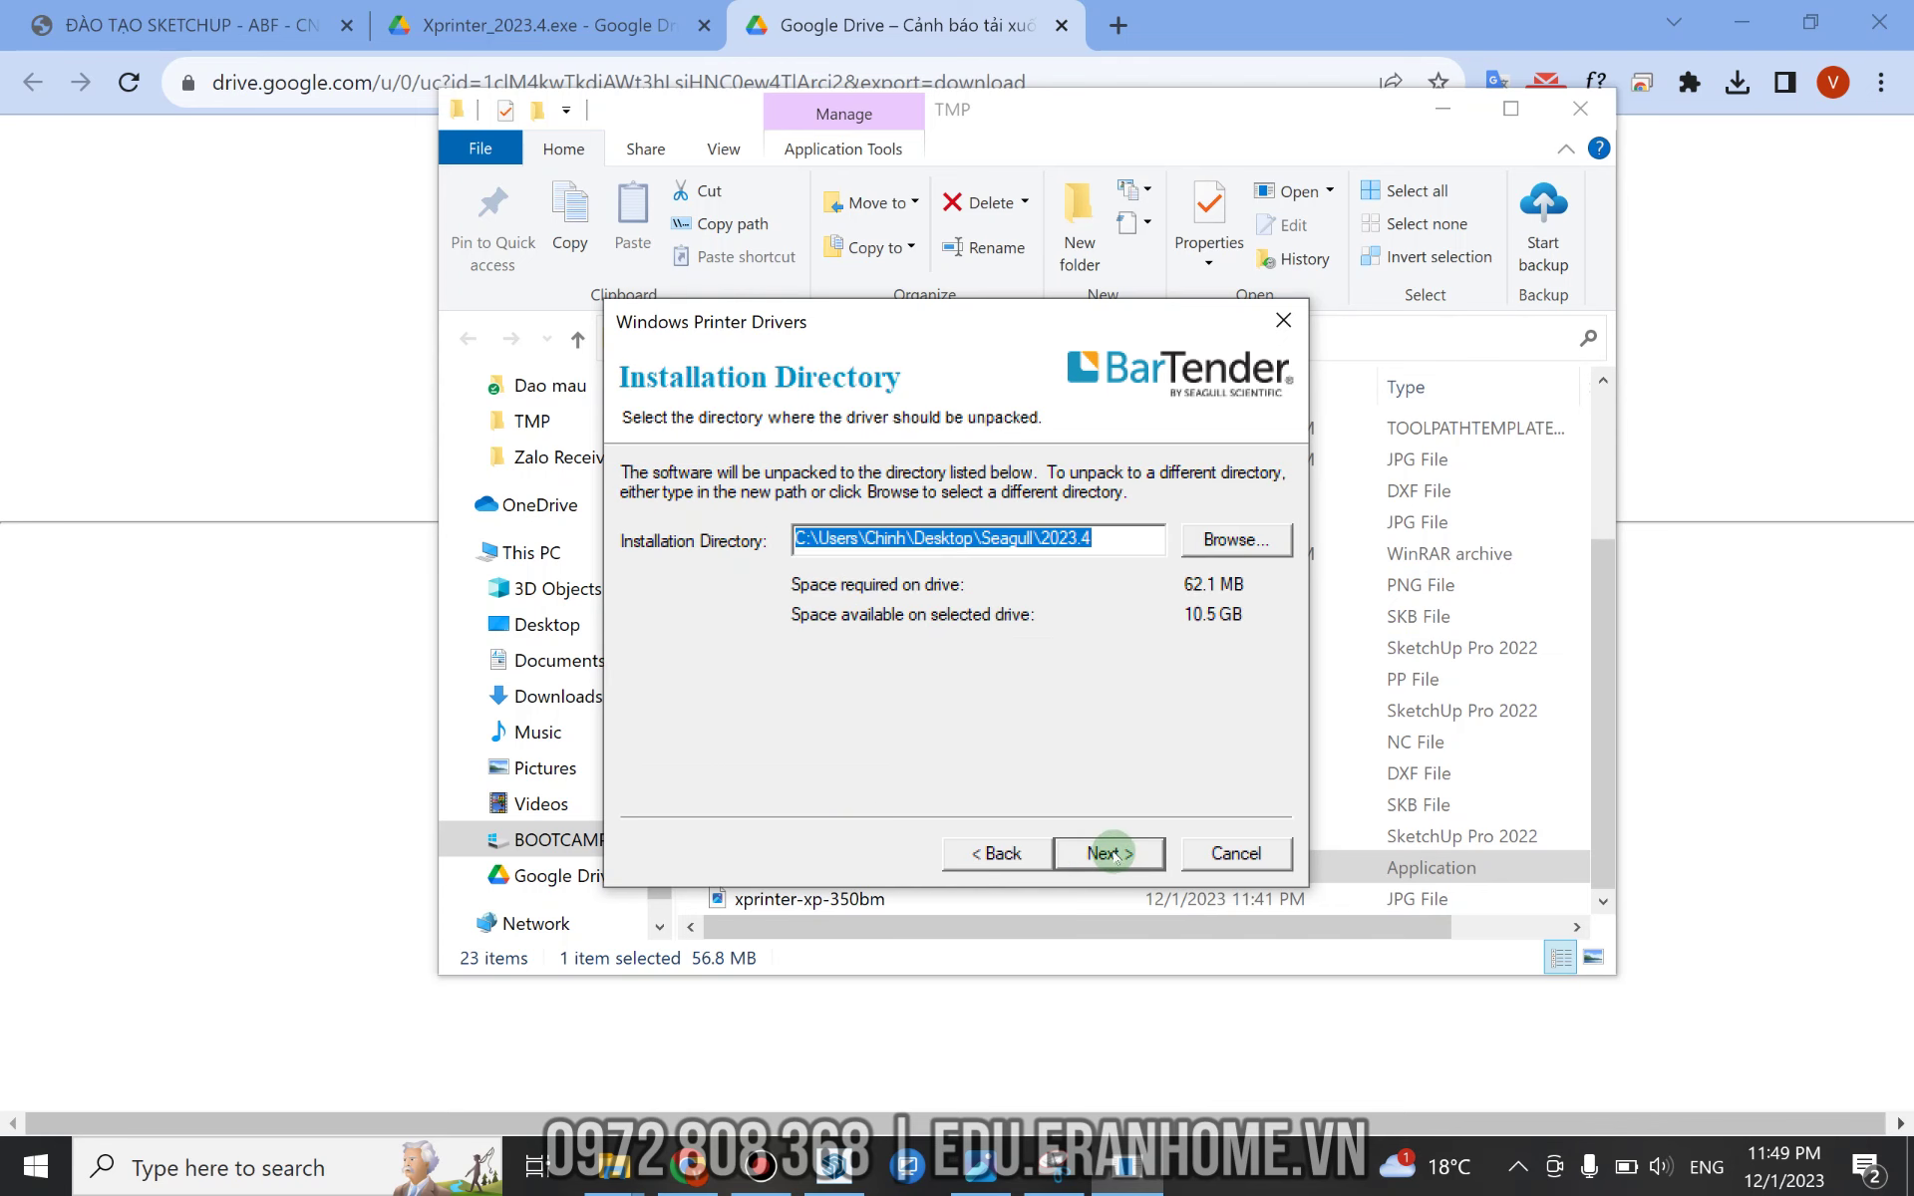
click(1112, 852)
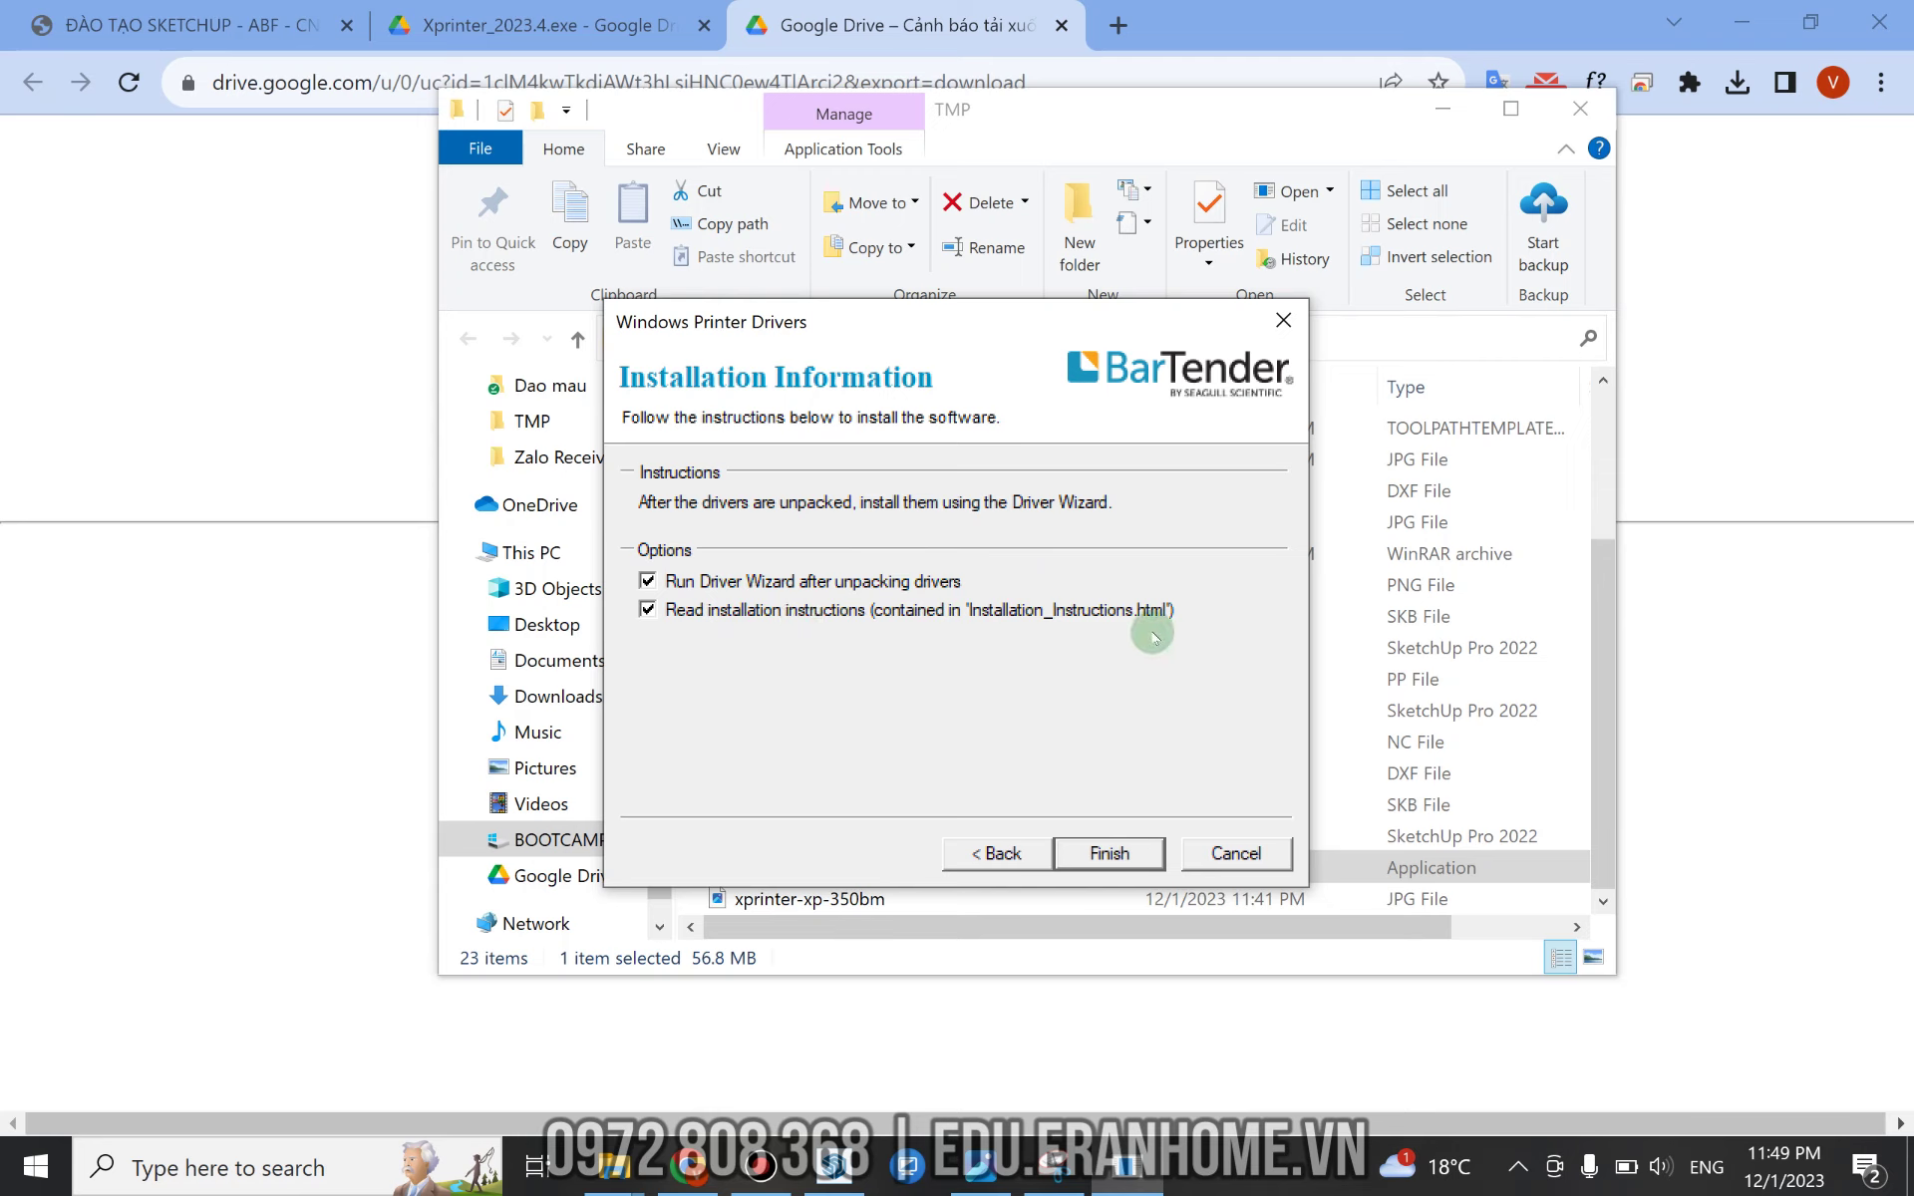
click(648, 611)
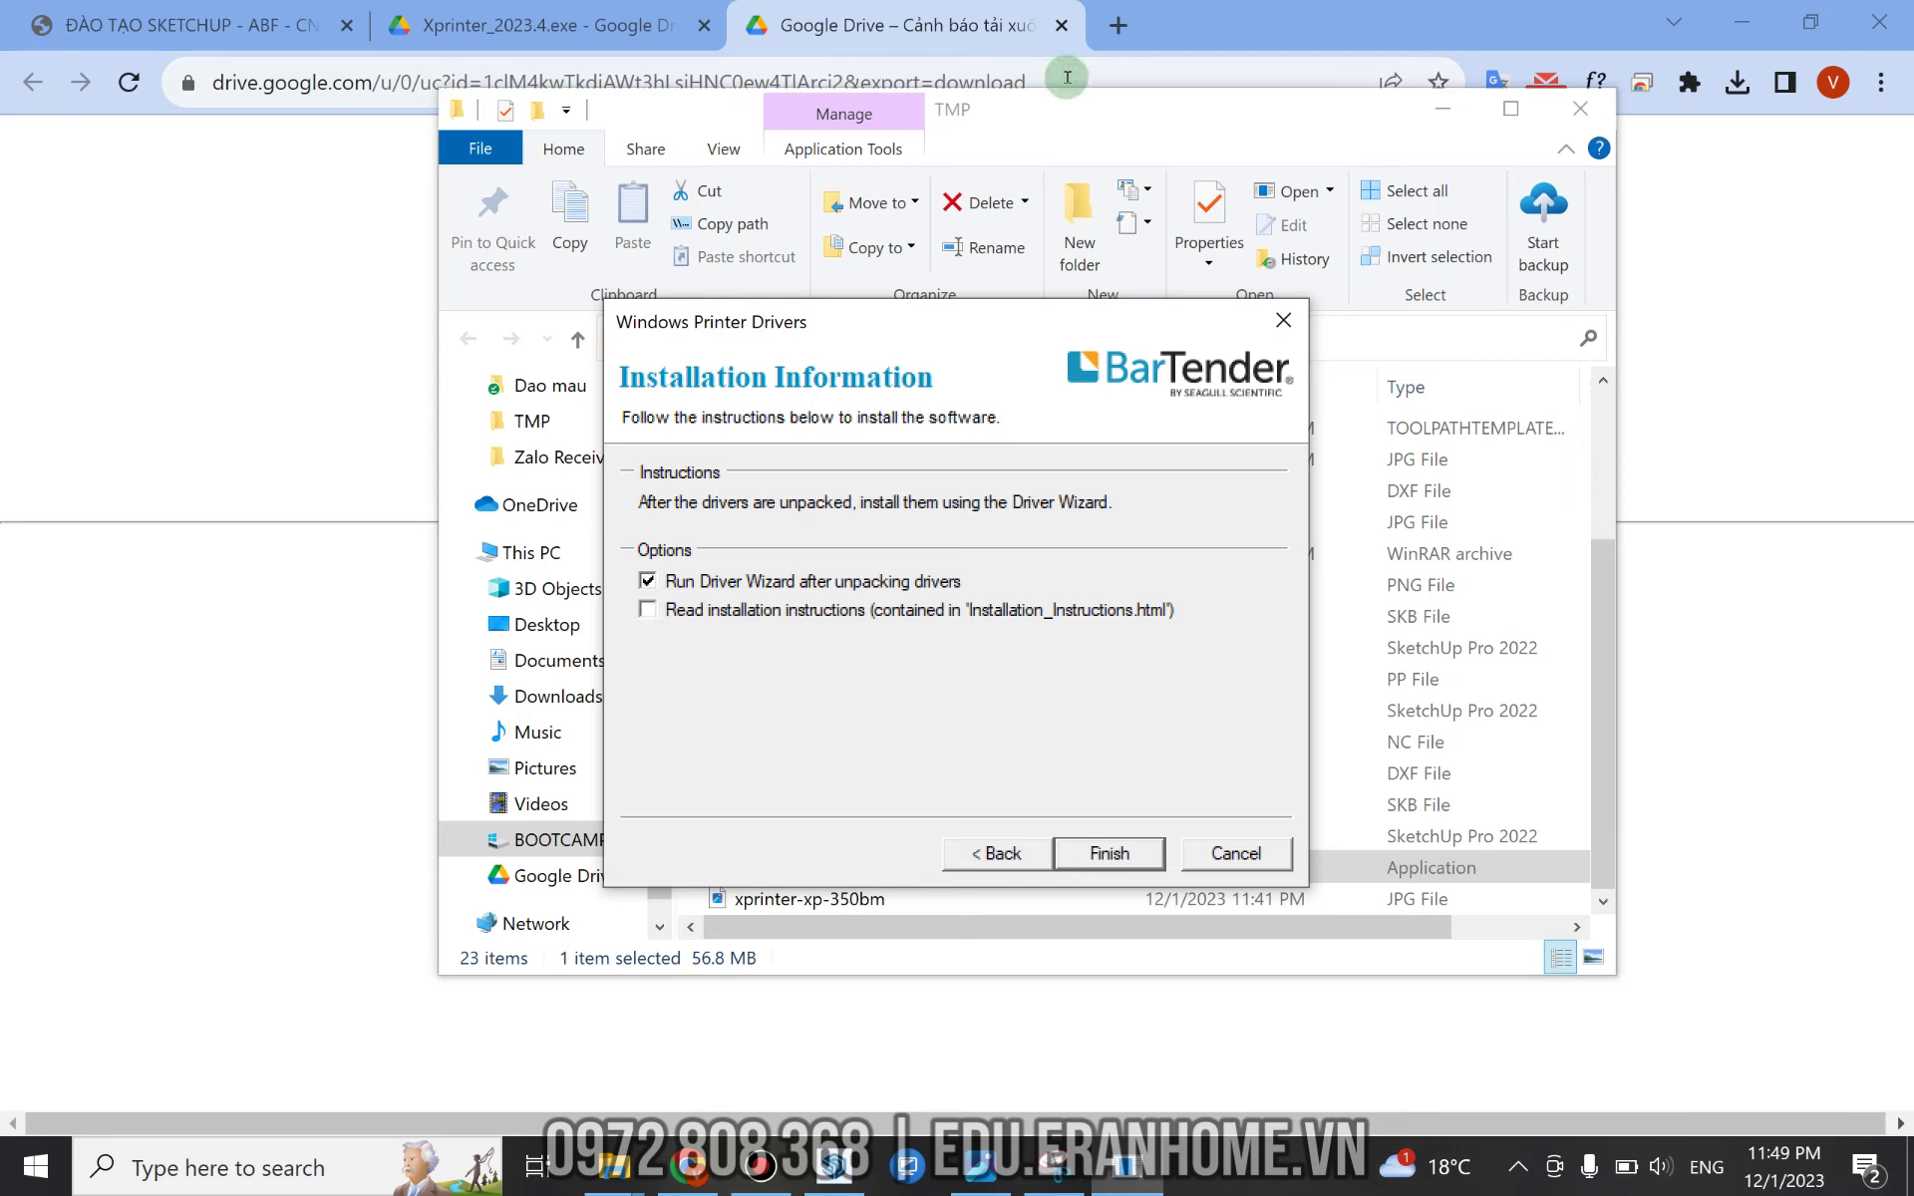
click(1127, 855)
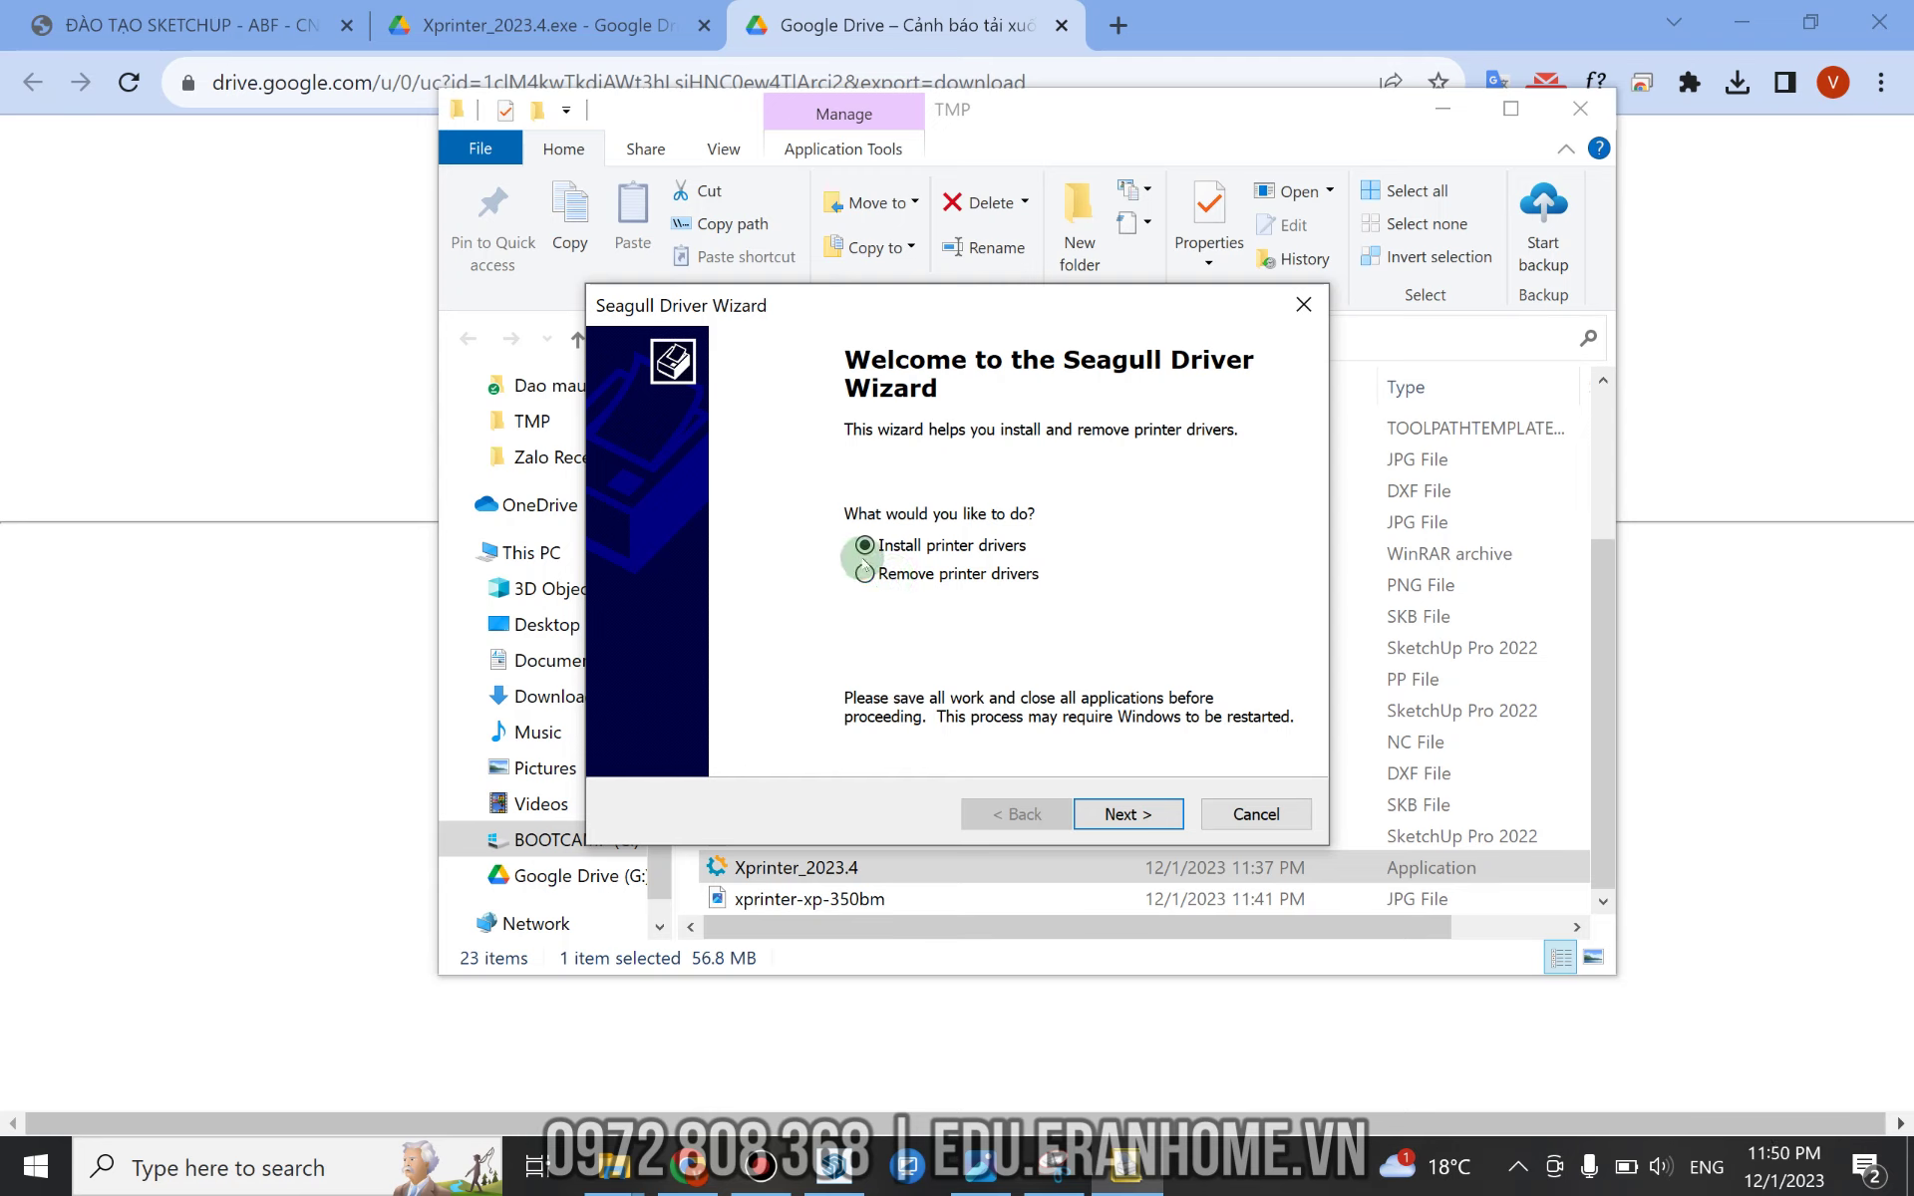
Choose to install printer drivers, with the printer attached through Other (such as Parallel or Serial).
click(1127, 813)
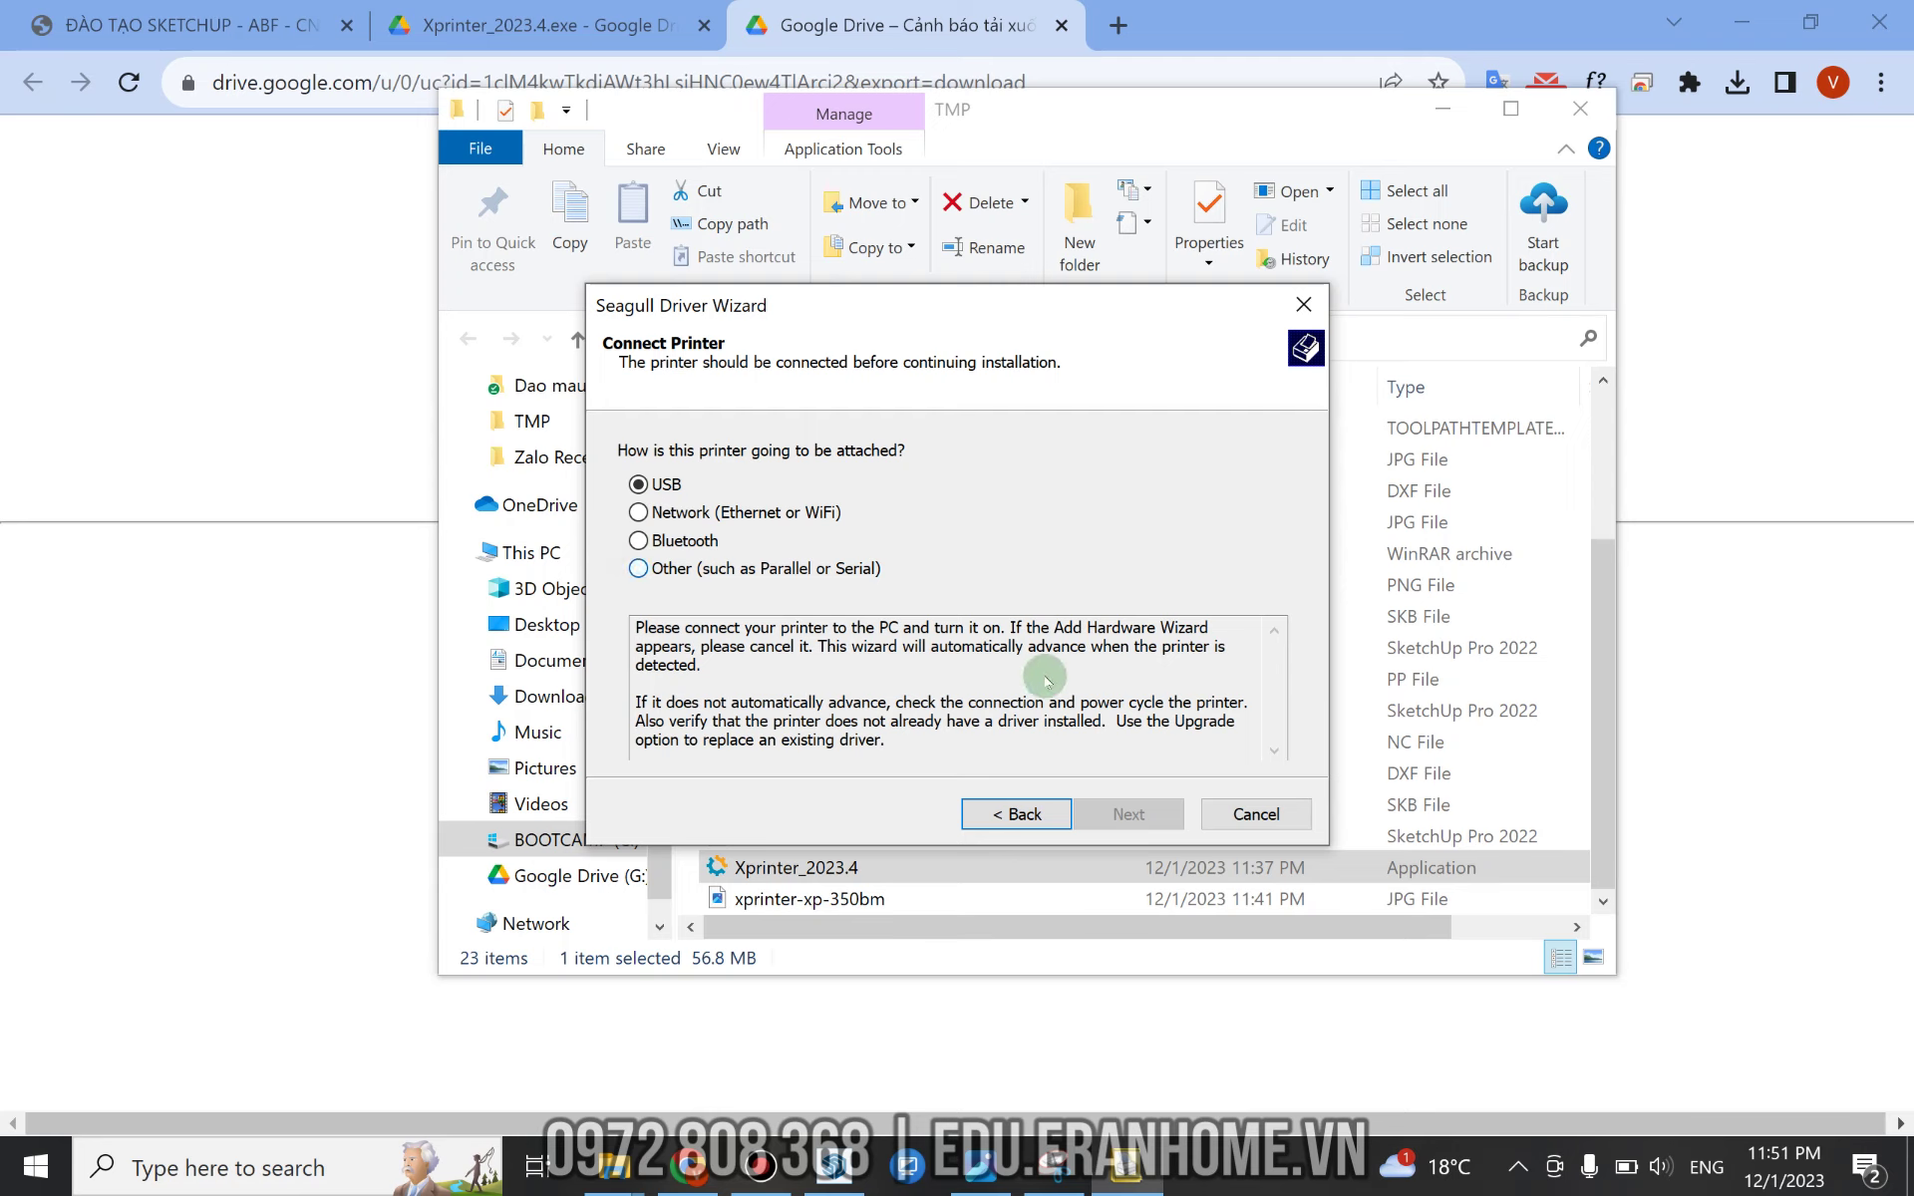
click(639, 568)
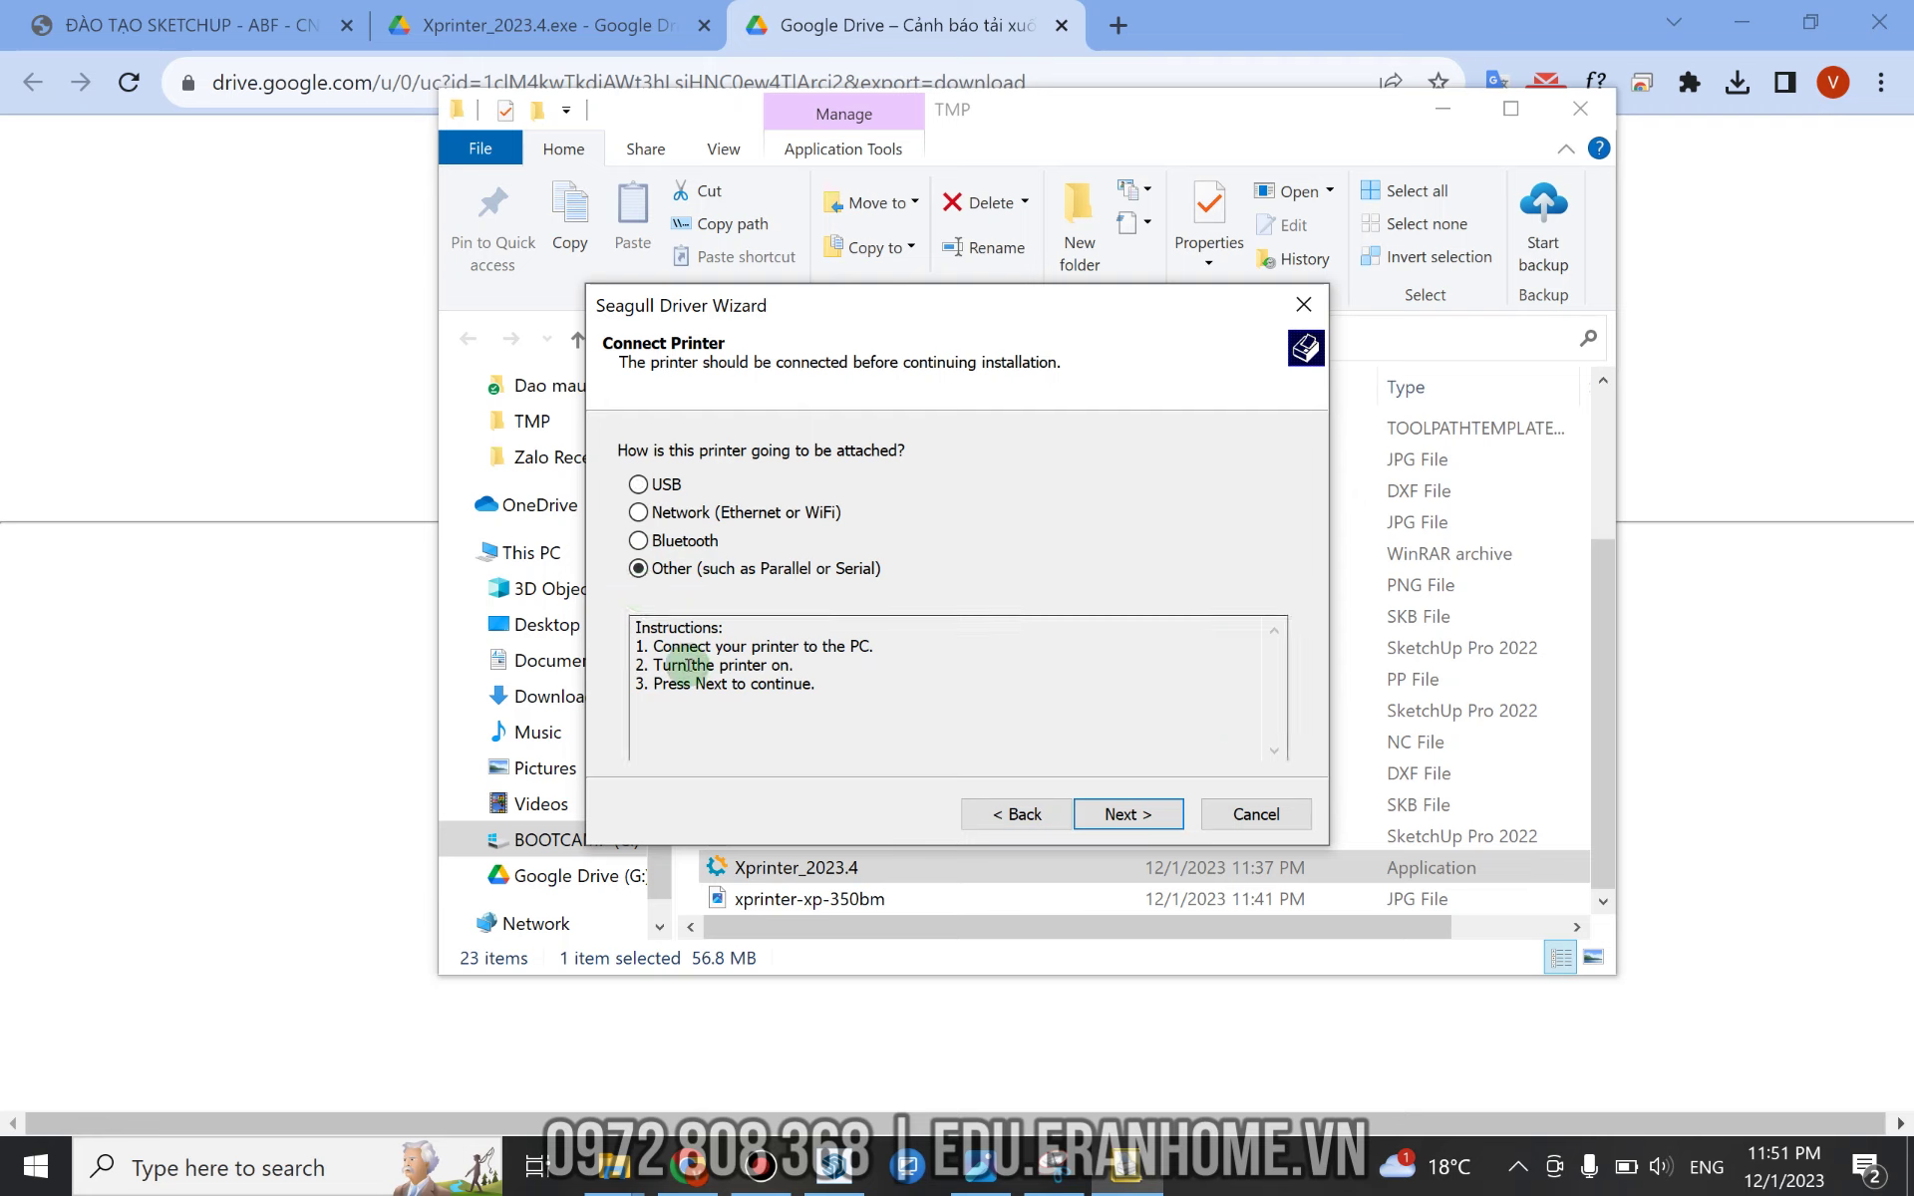
drag(645, 648, 891, 643)
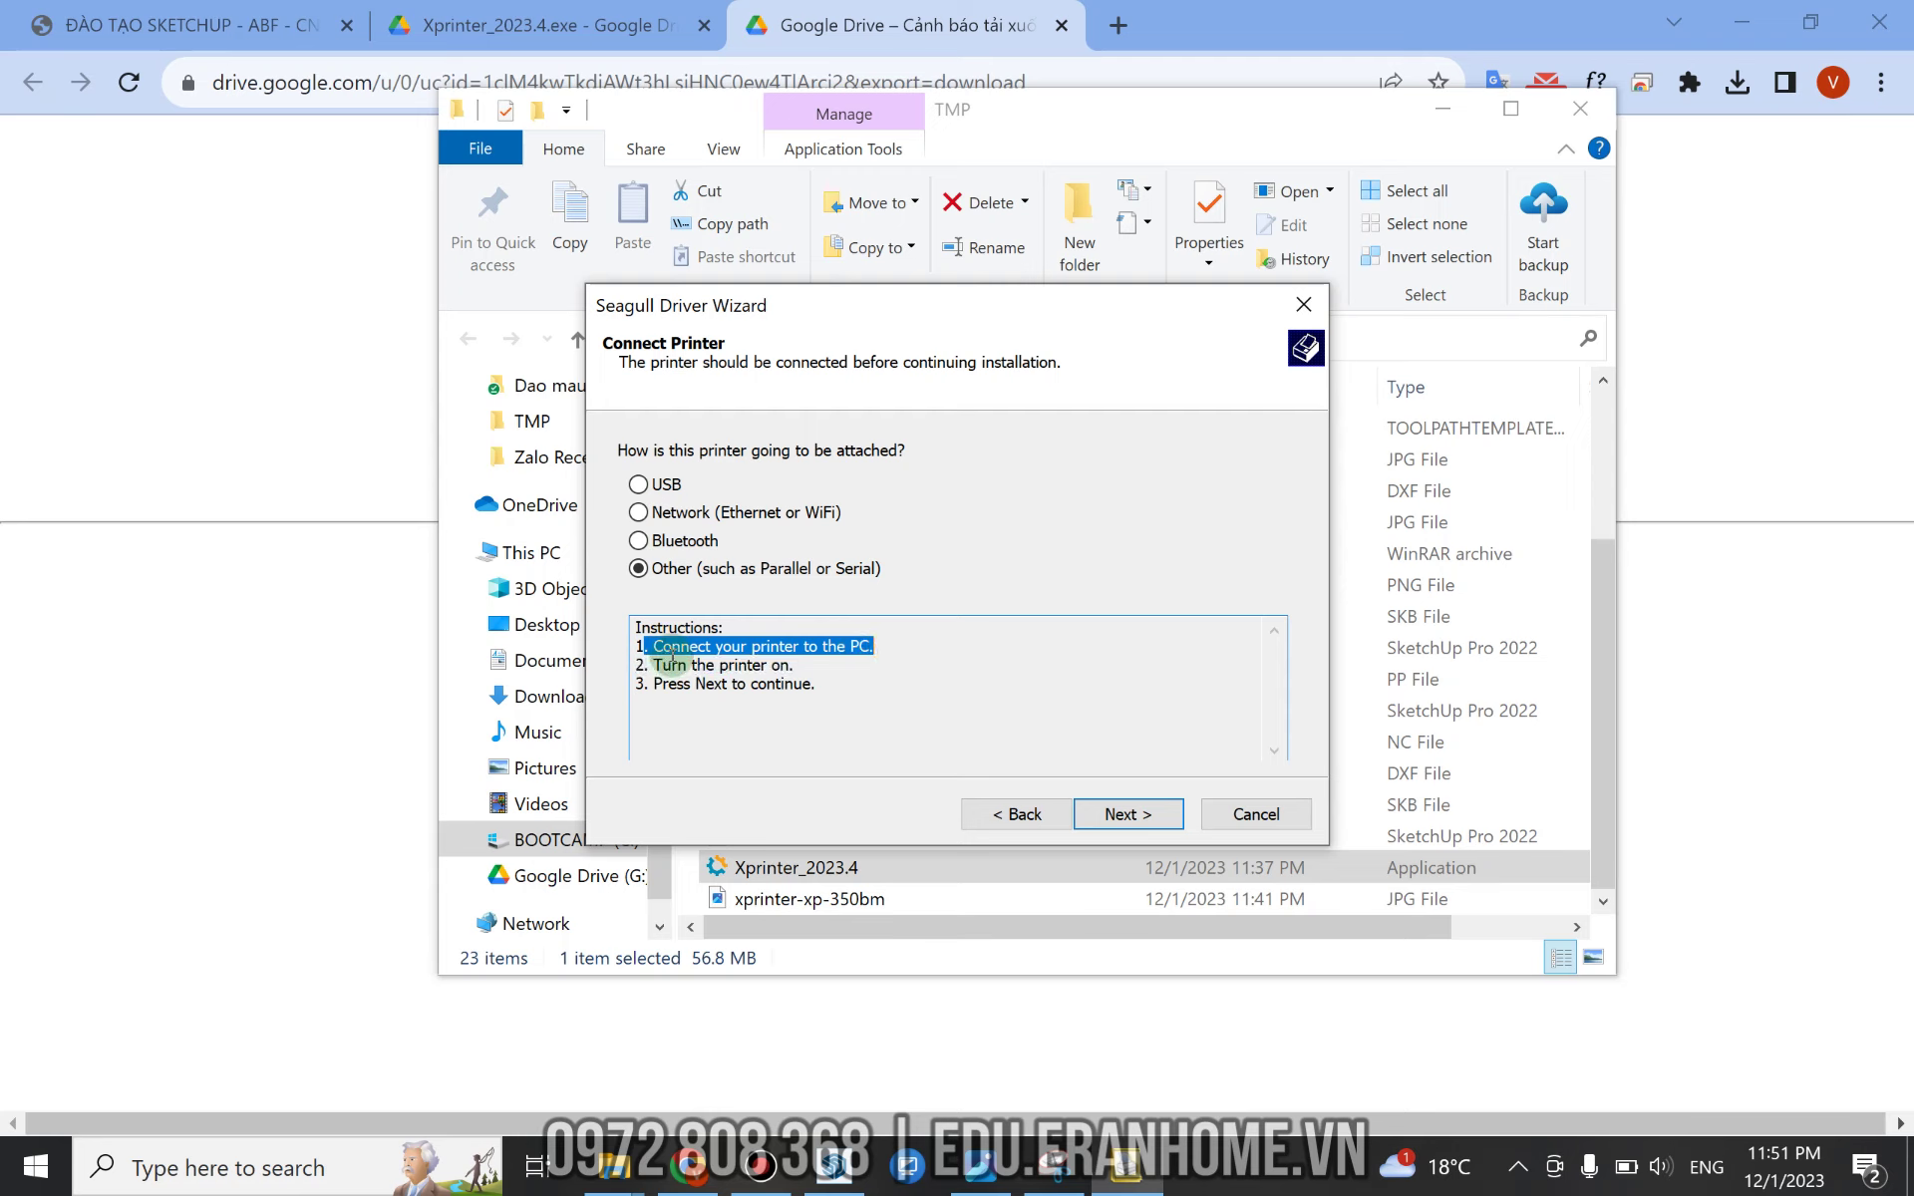
click(722, 646)
drag(659, 649, 875, 646)
drag(654, 668, 795, 661)
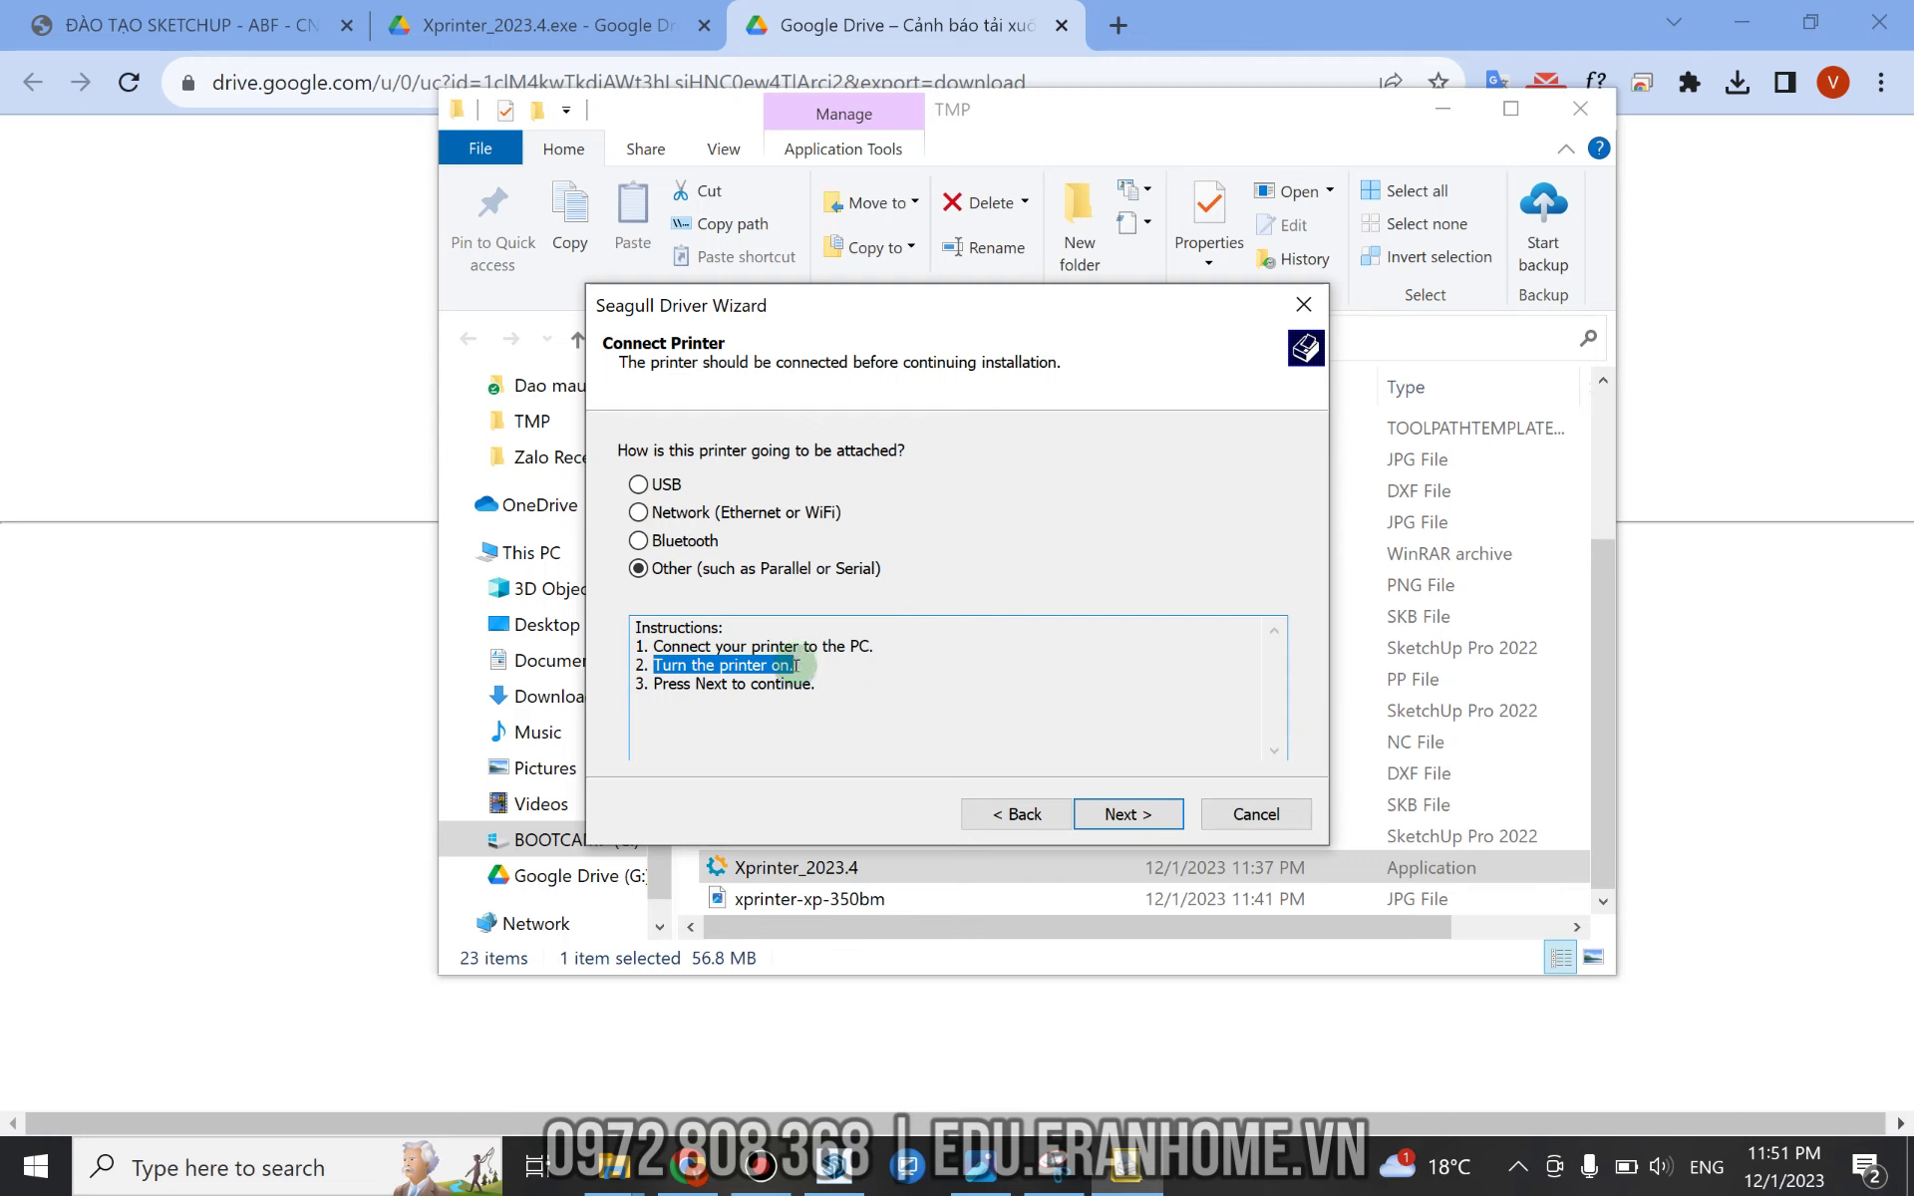
click(1149, 816)
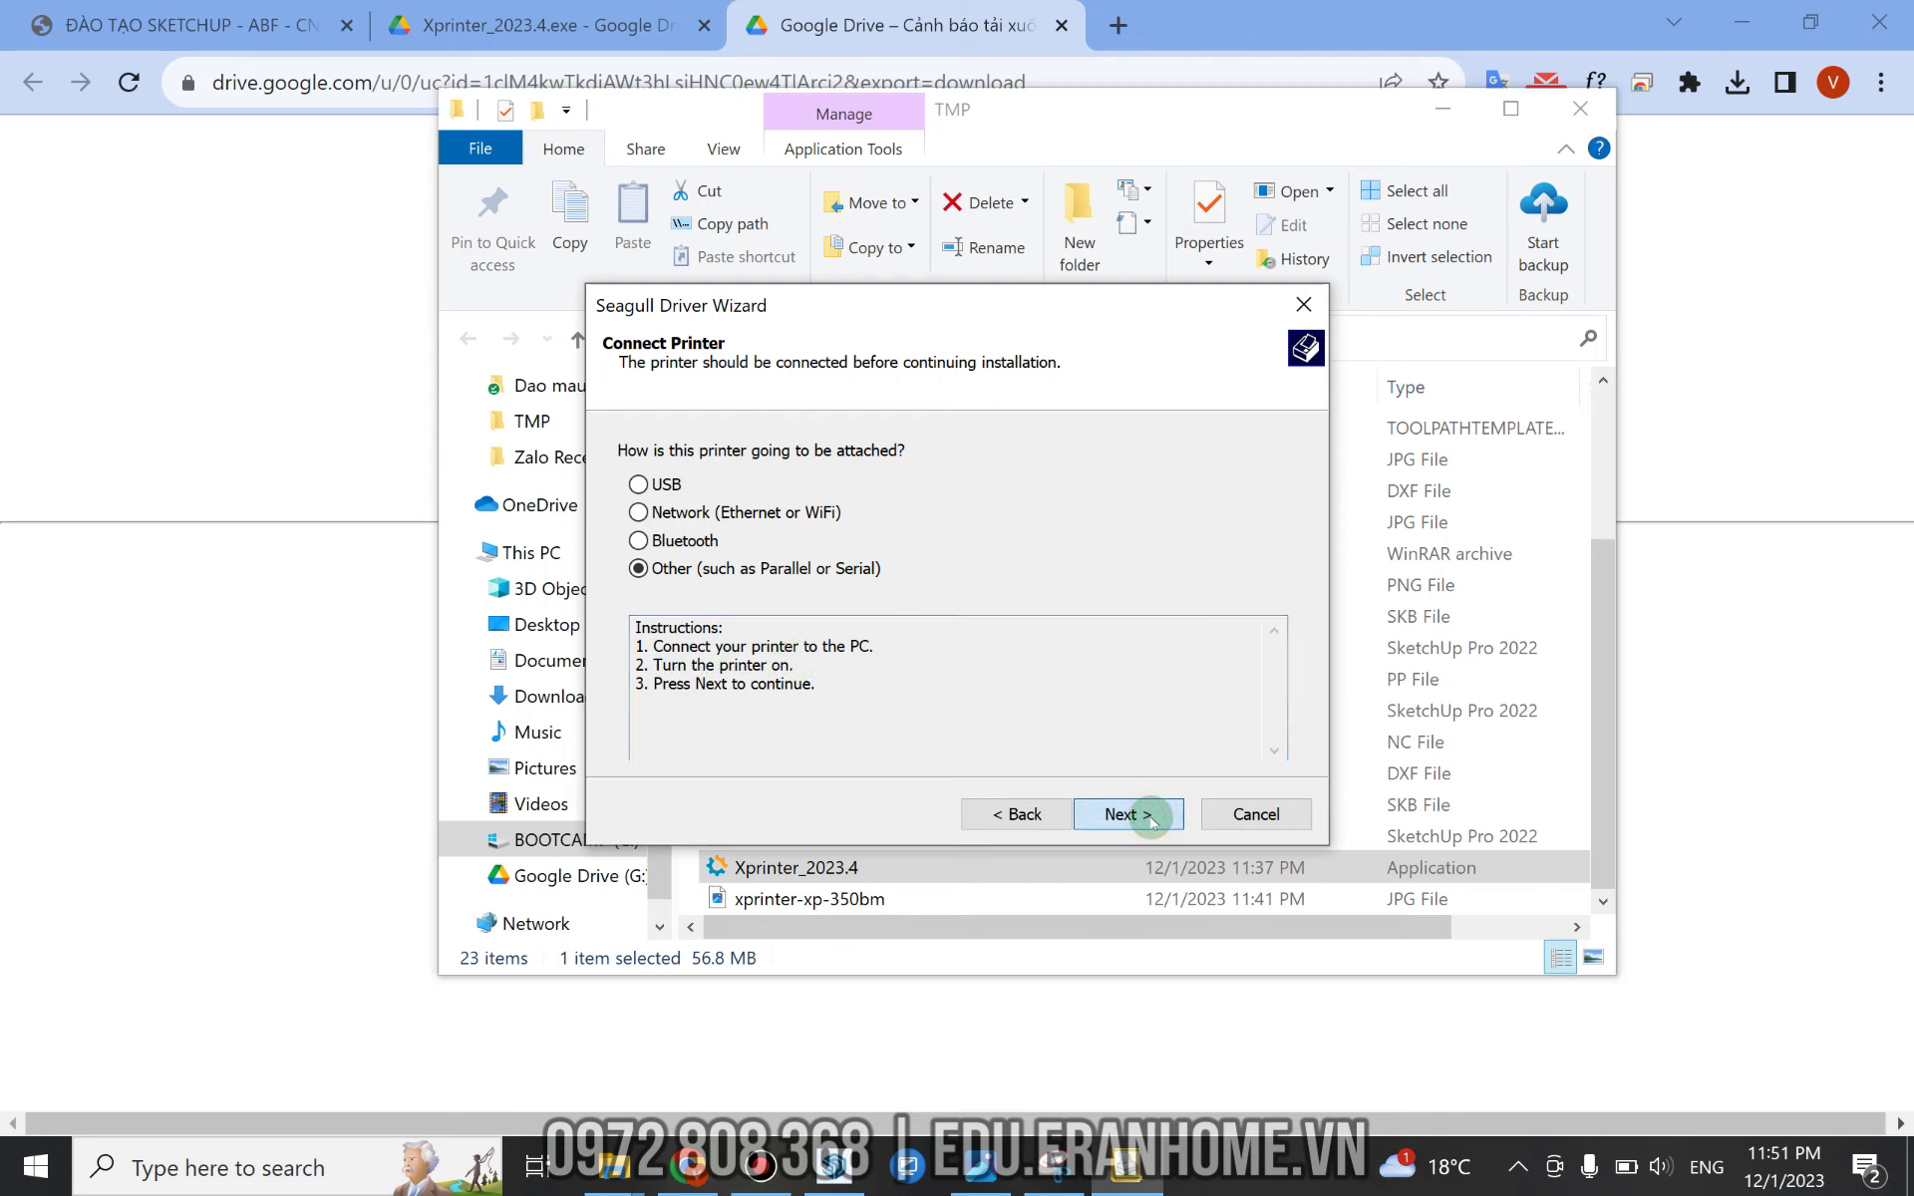
Choose the Xprinter XP-350B printer model and accept the FILE: local port.
scroll(706, 532, down, 8)
scroll(728, 531, down, 3)
scroll(737, 554, down, 3)
click(697, 630)
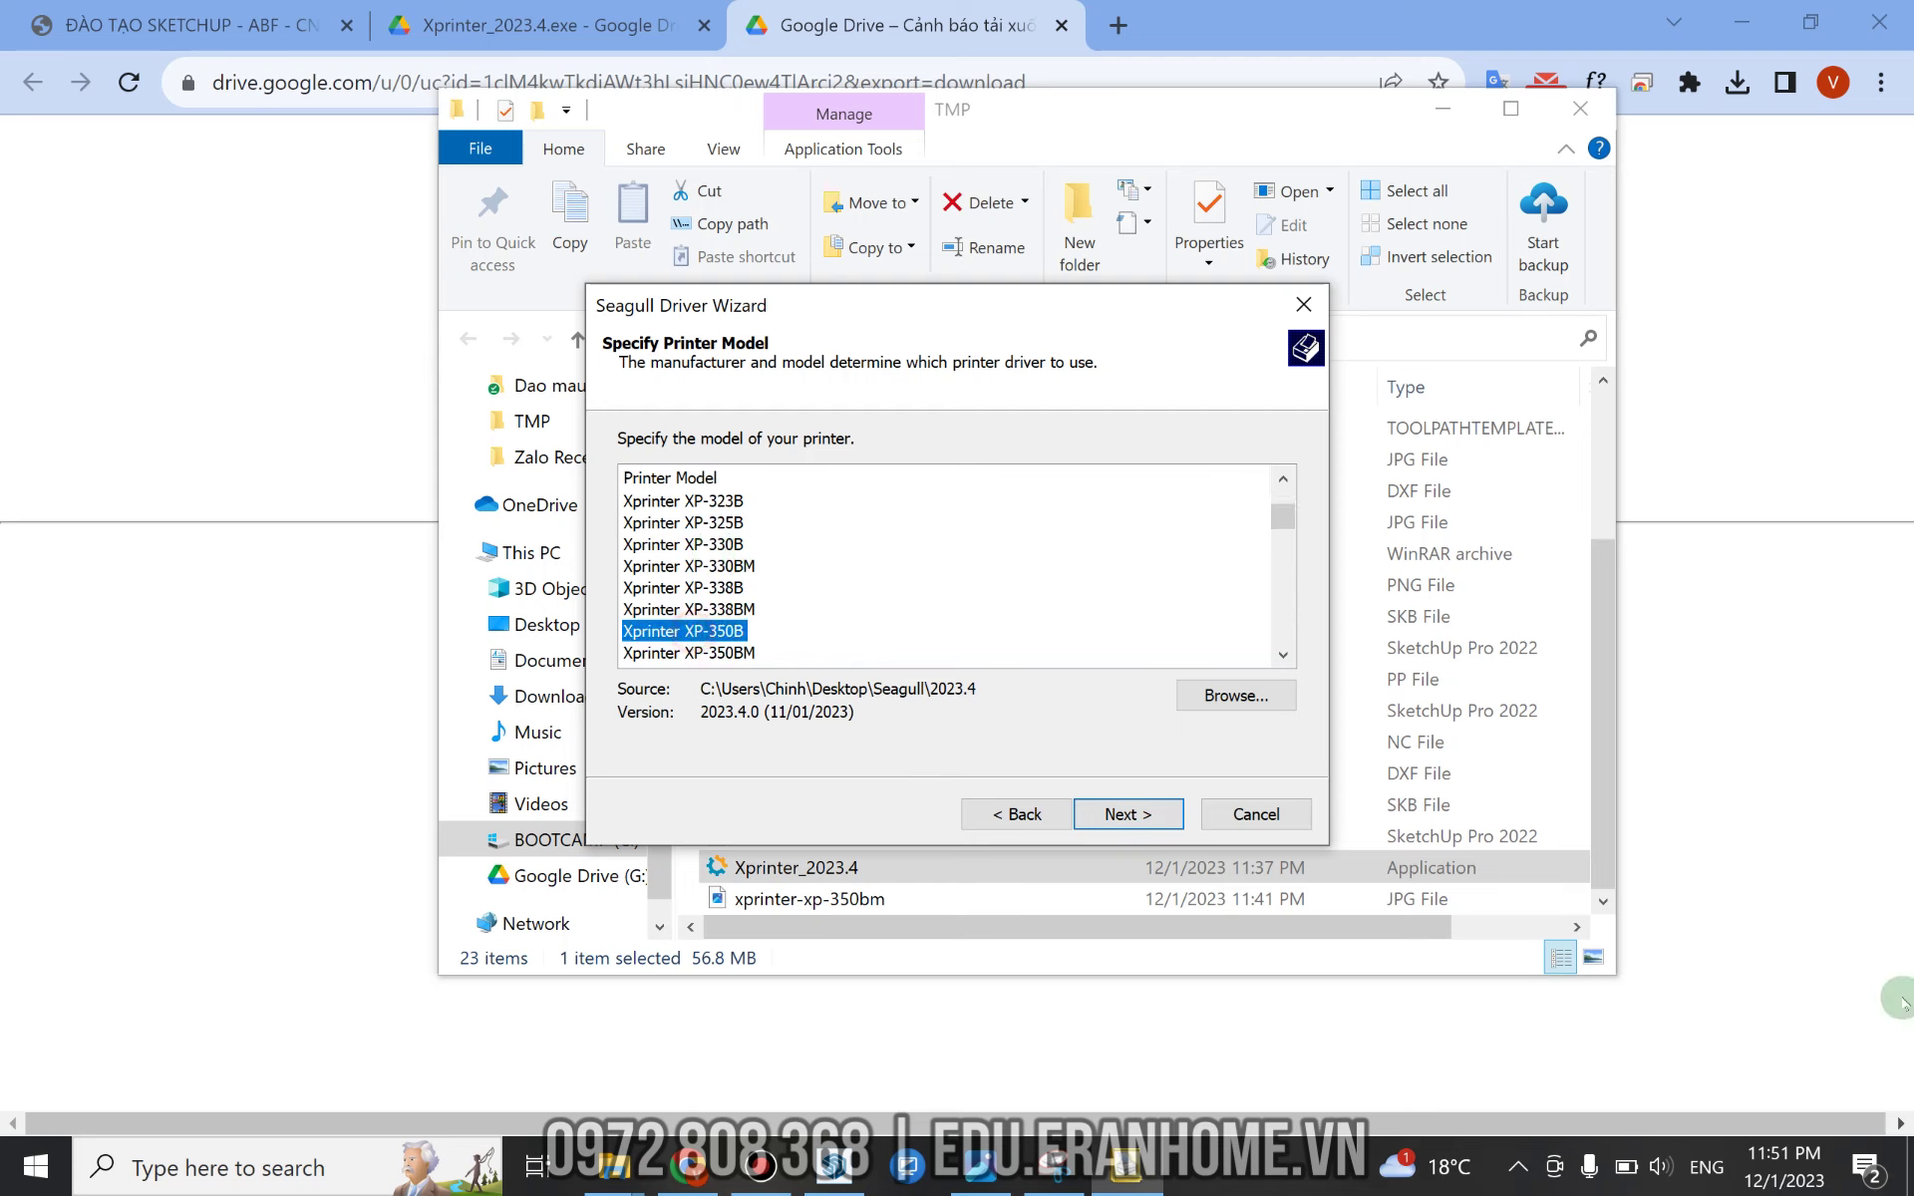
click(1136, 811)
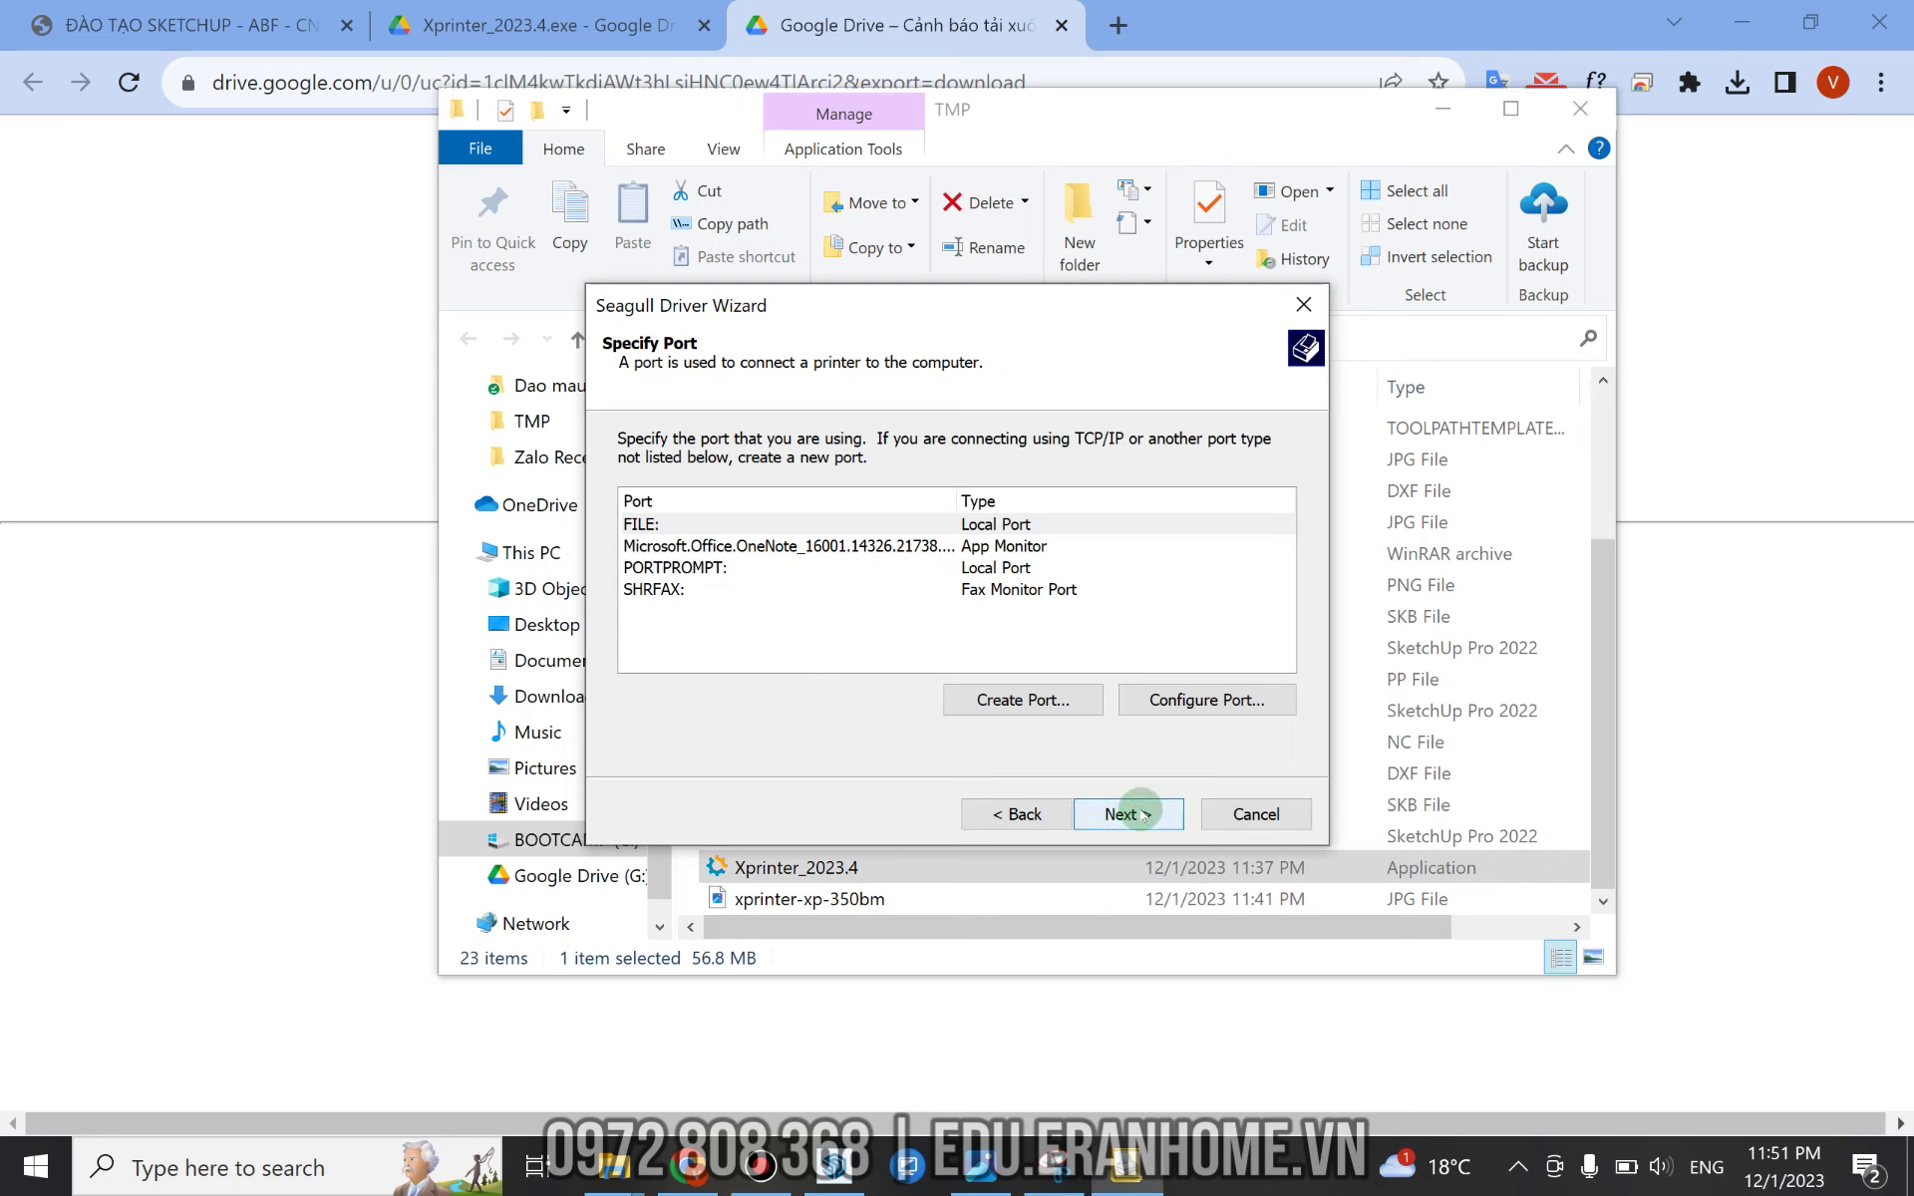
click(1143, 815)
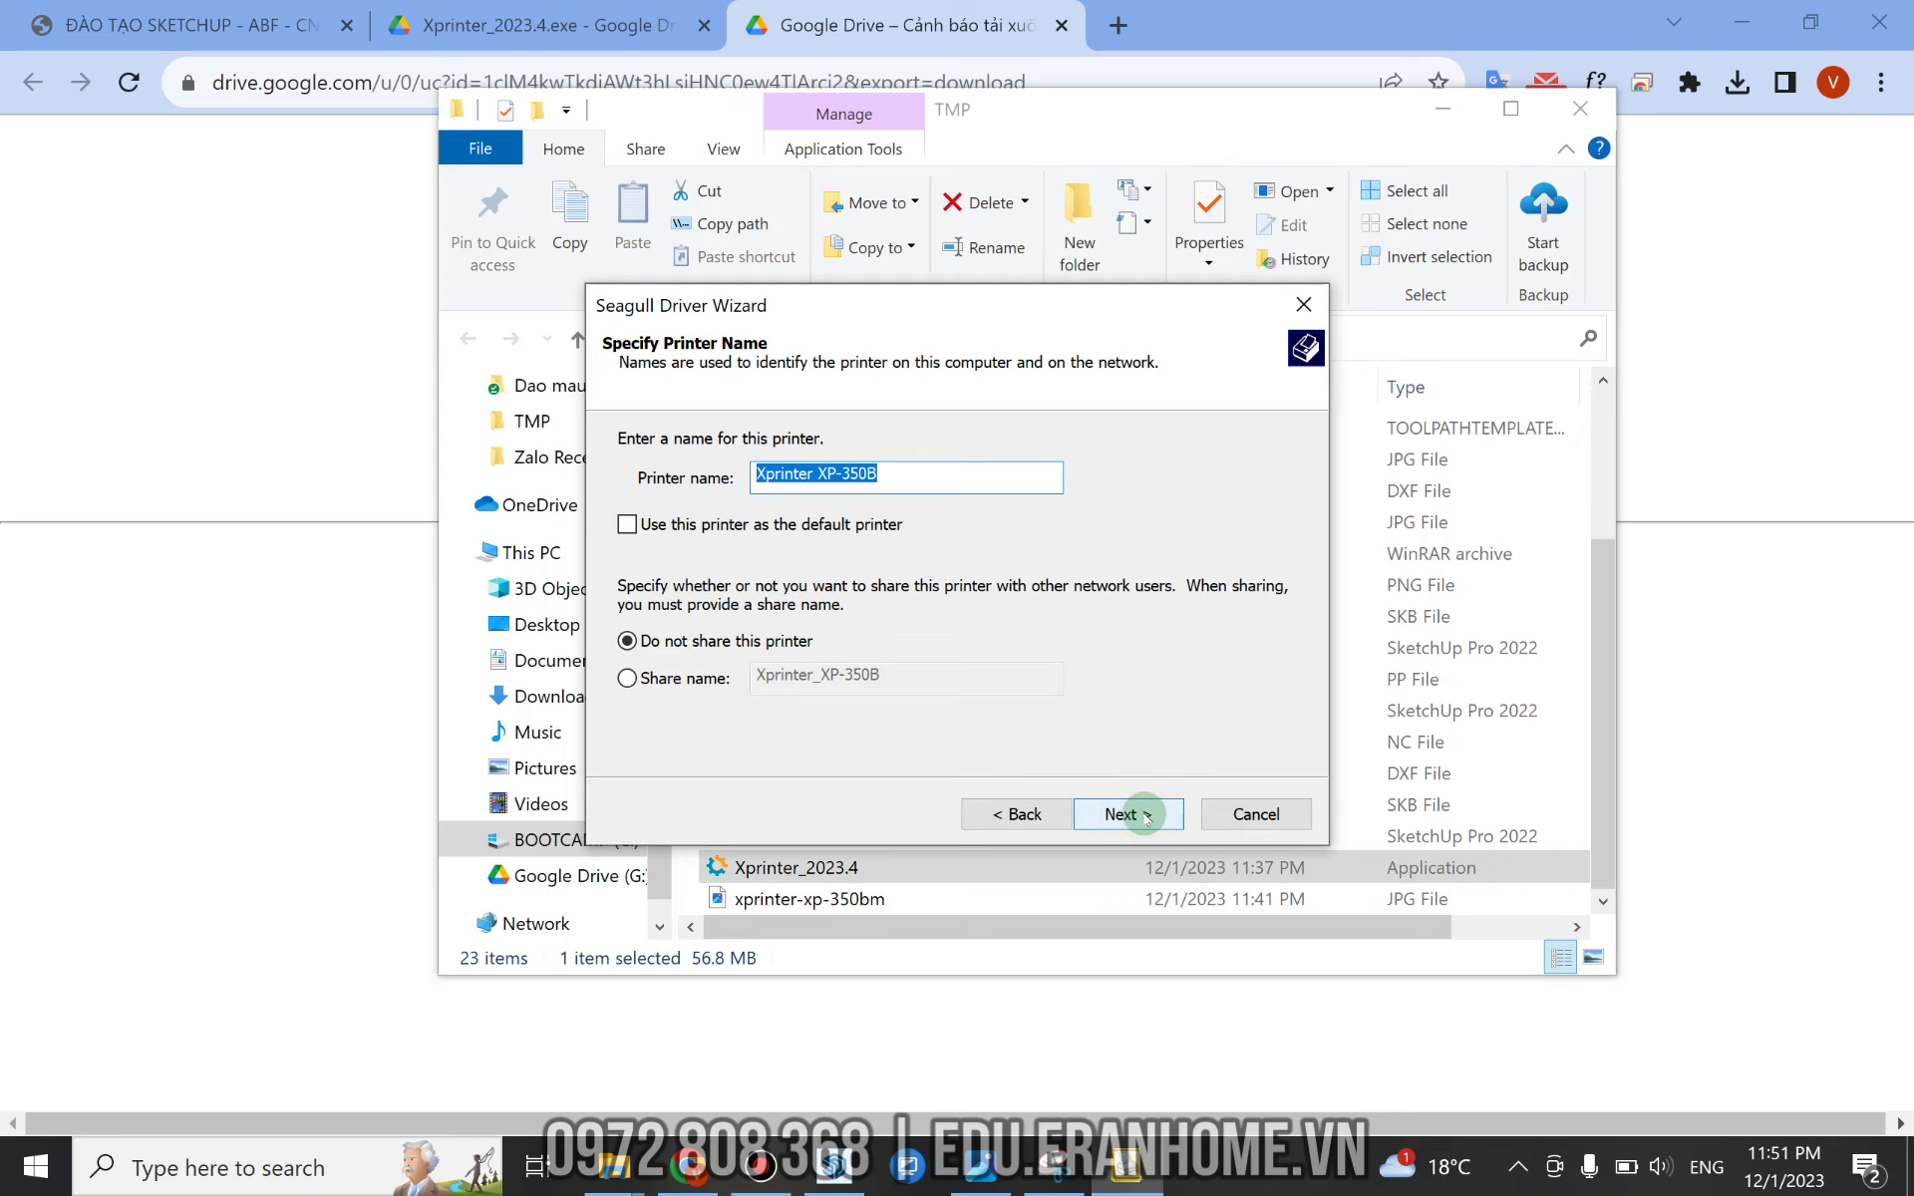
Keep the printer name Xprinter XP-350B without sharing it and complete the driver installation.
drag(894, 479, 708, 486)
drag(897, 476, 710, 484)
drag(922, 473, 641, 499)
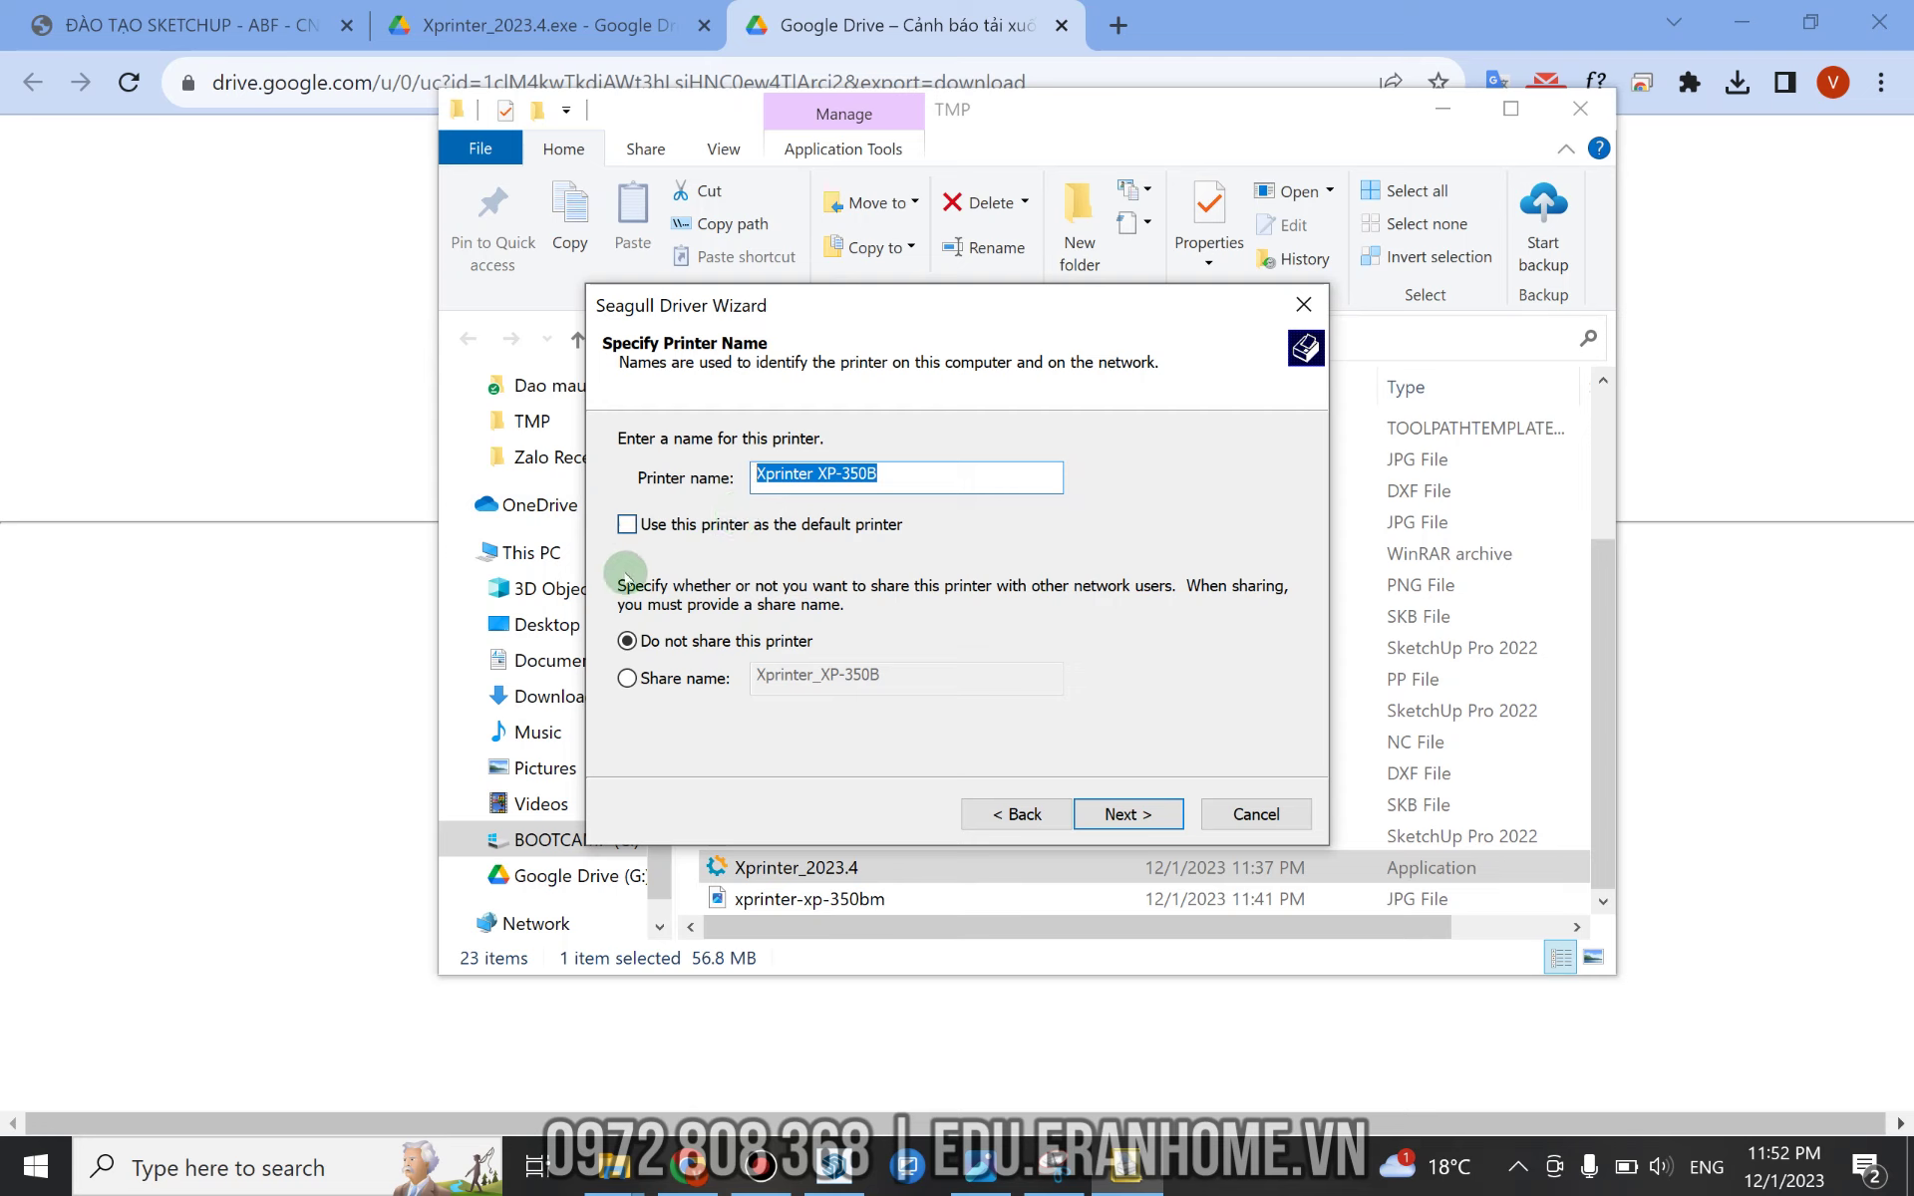
click(1129, 813)
click(1131, 814)
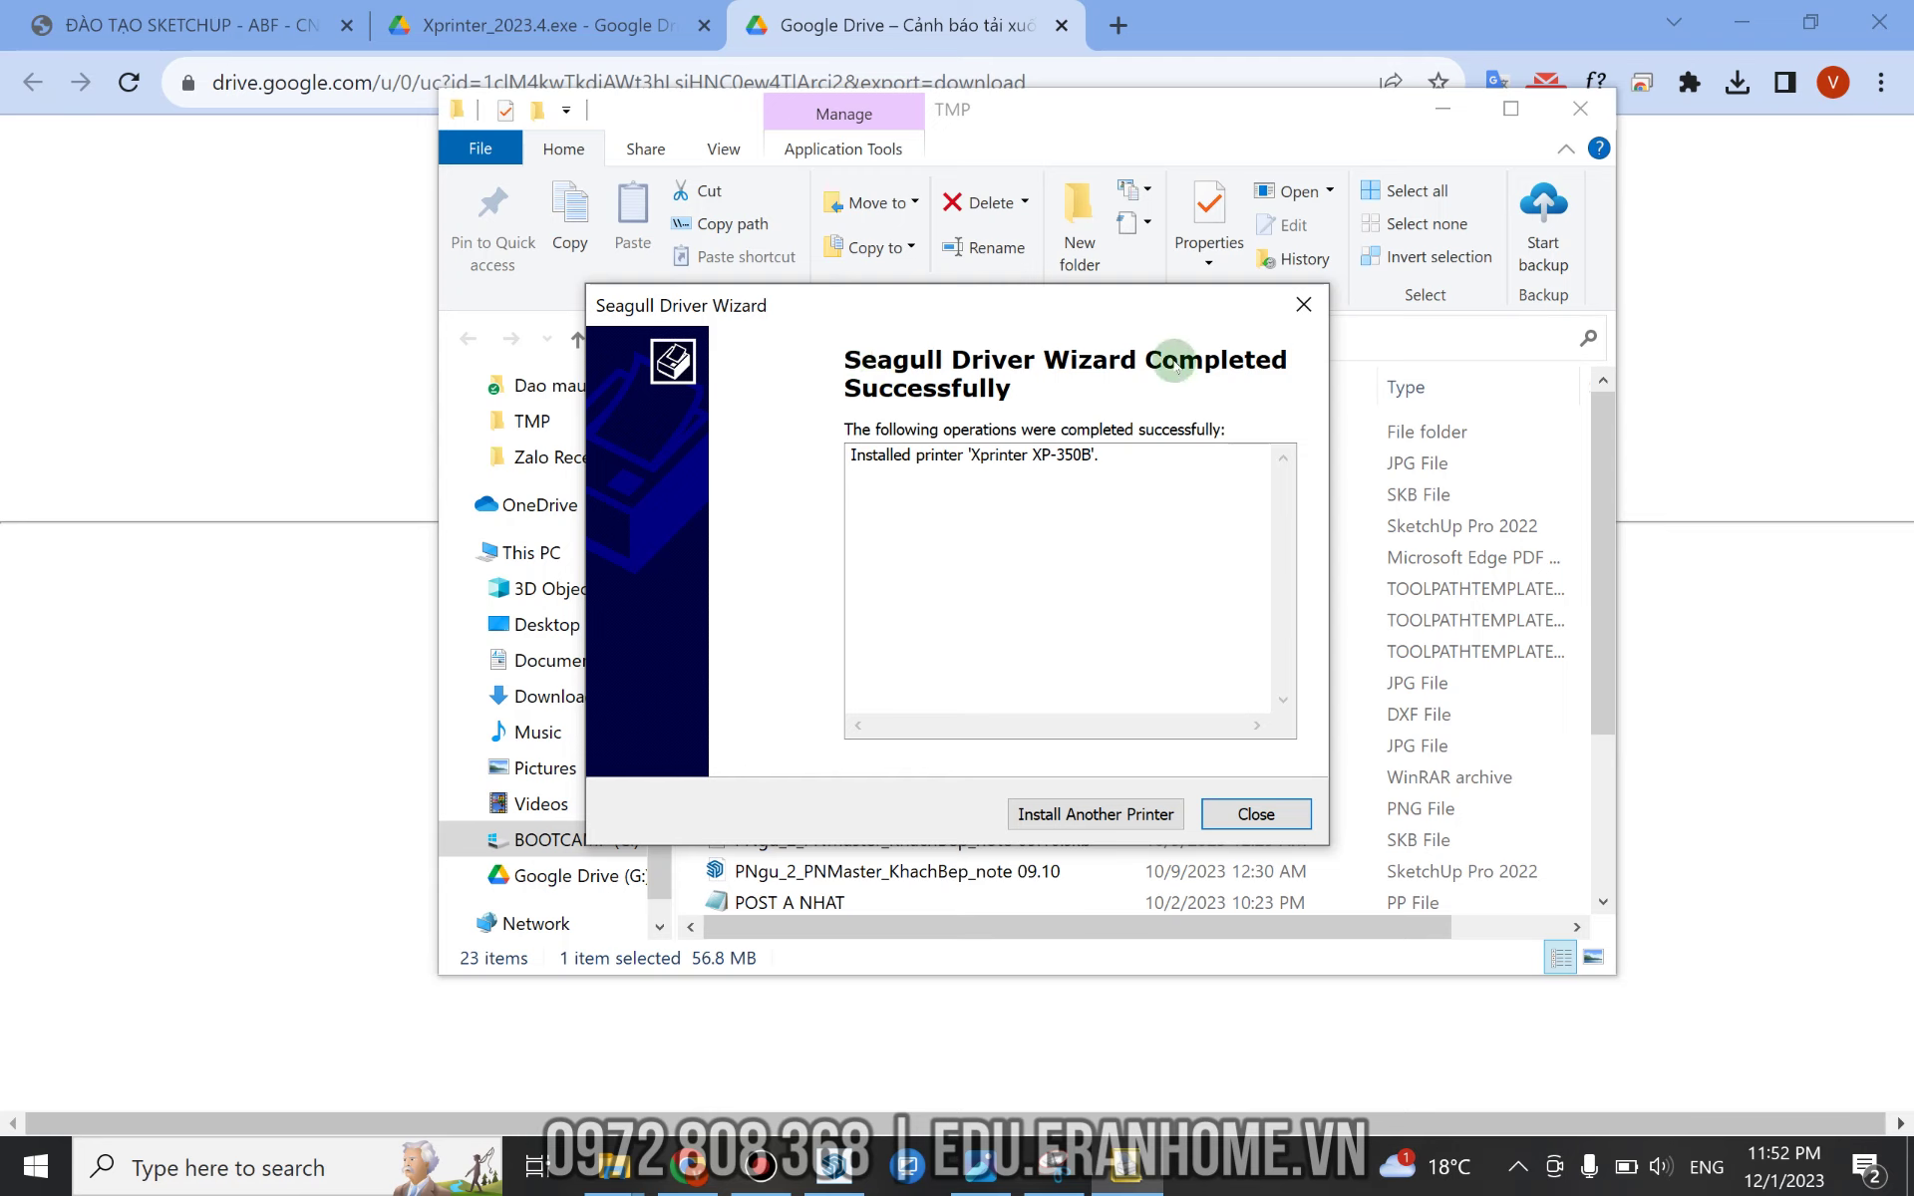
Close the completed Driver Wizard and the TMP folder window.
click(1029, 382)
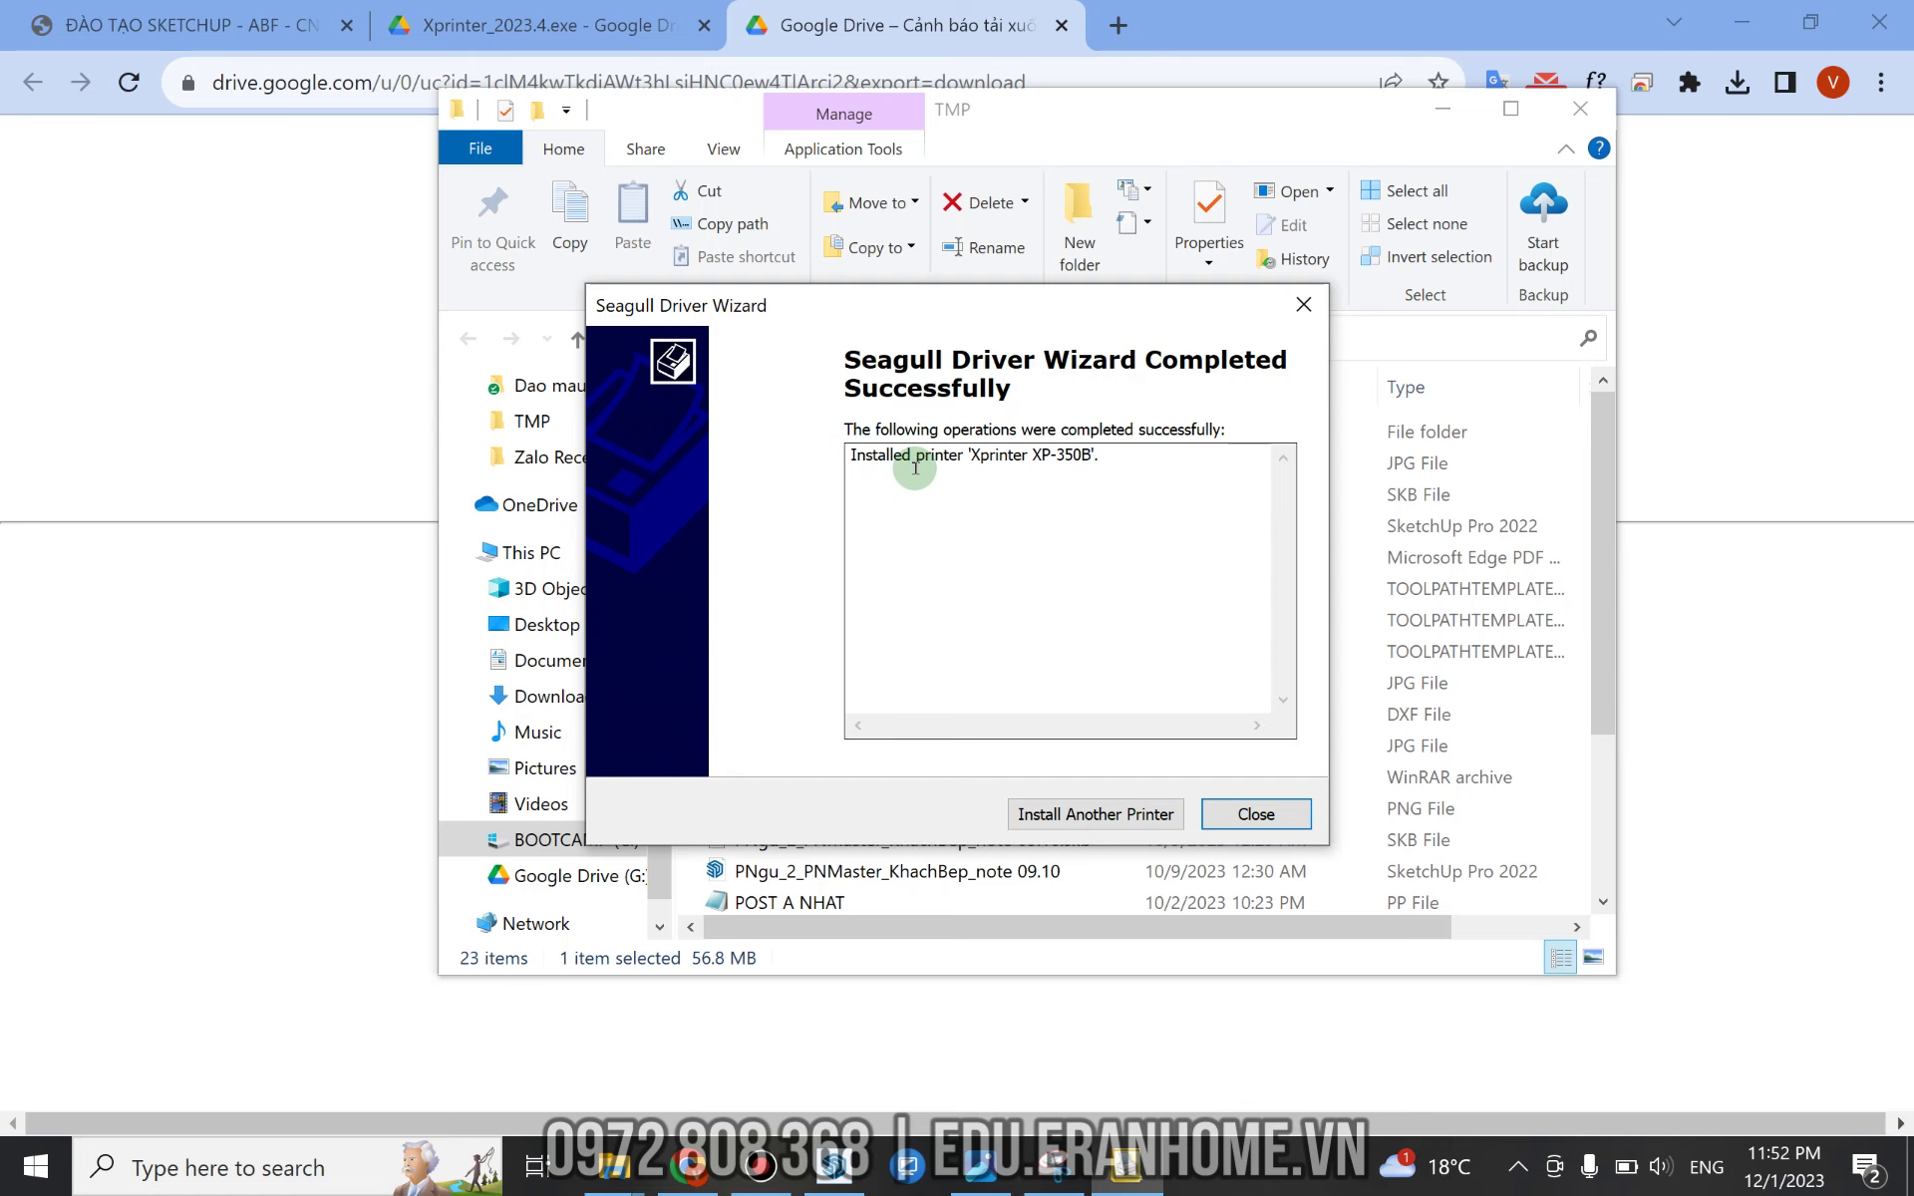
drag(964, 455, 1098, 457)
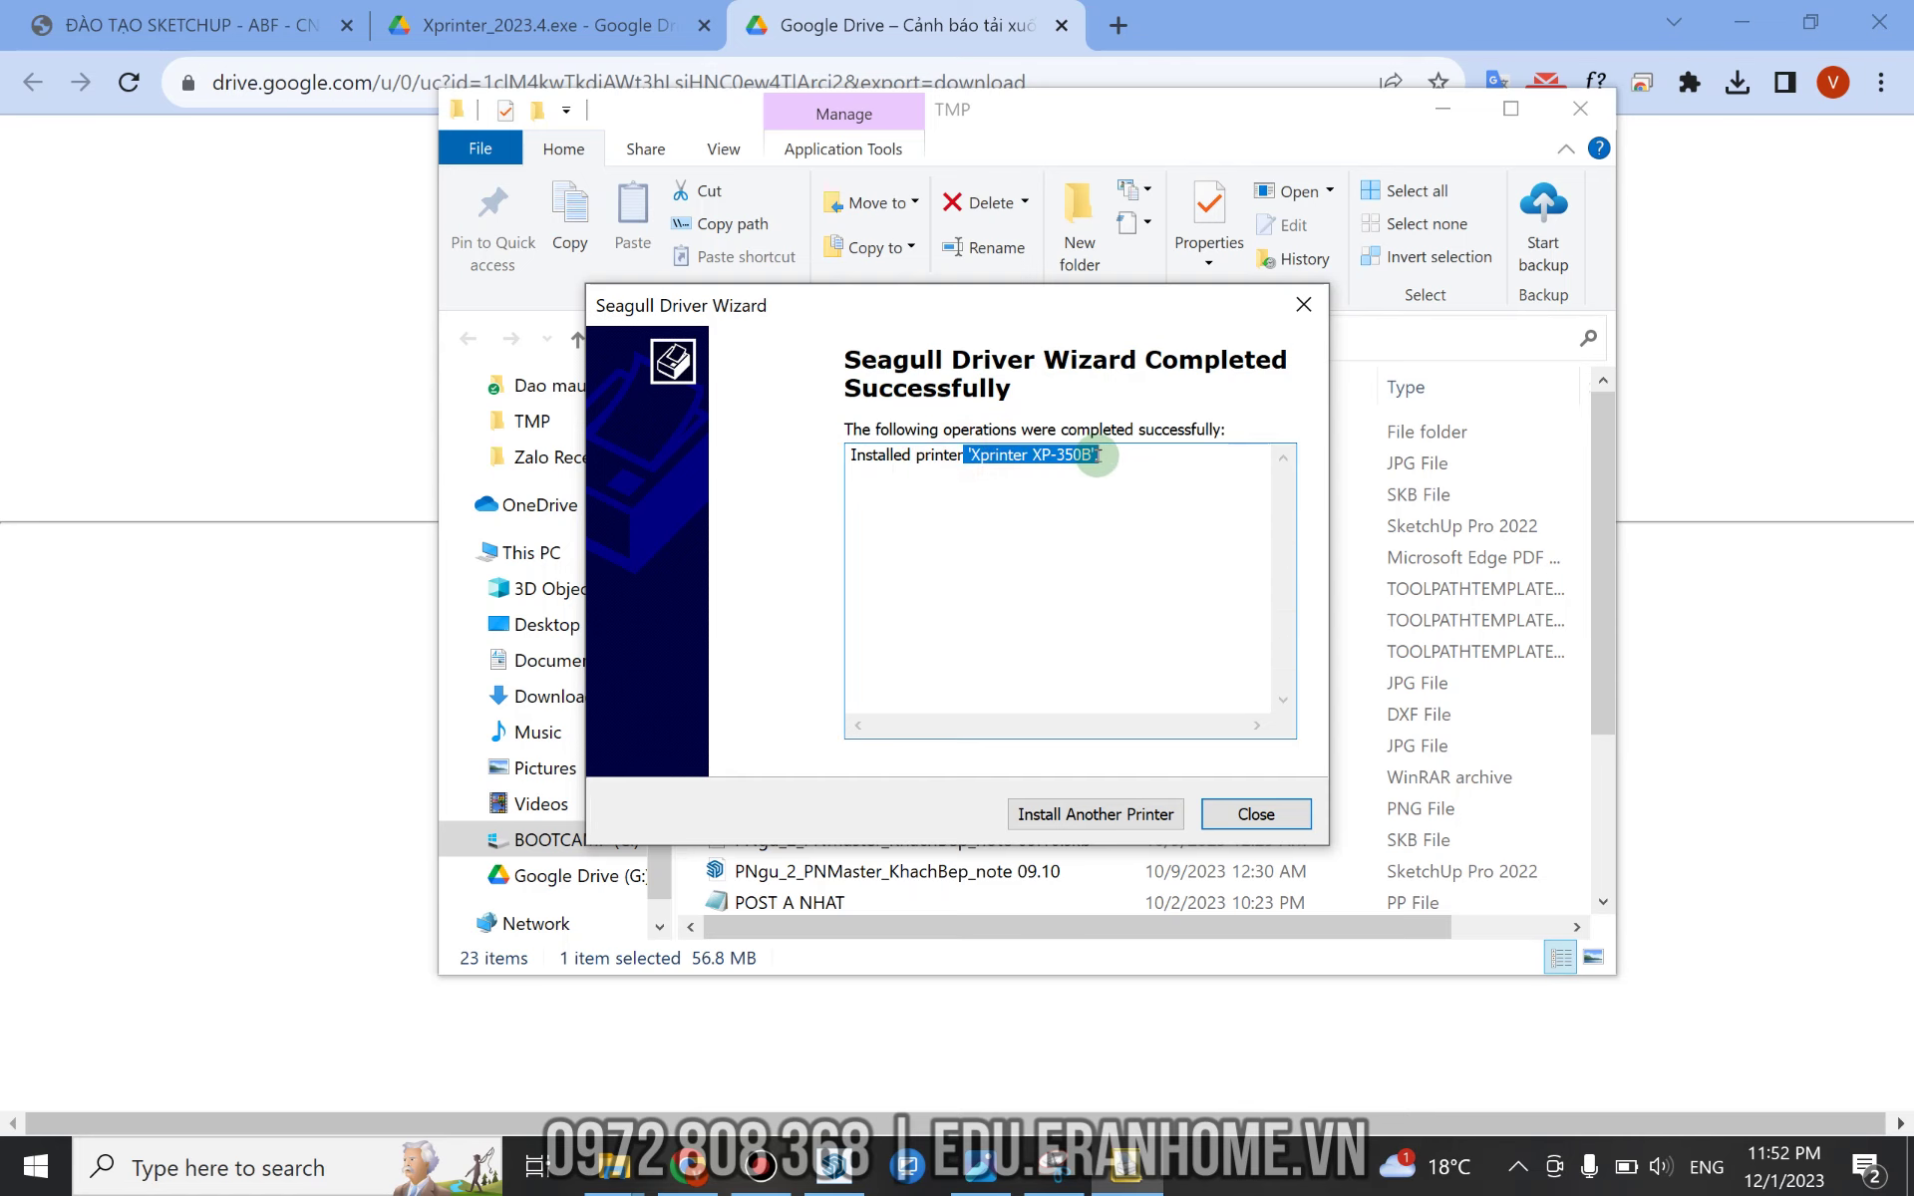
click(1256, 813)
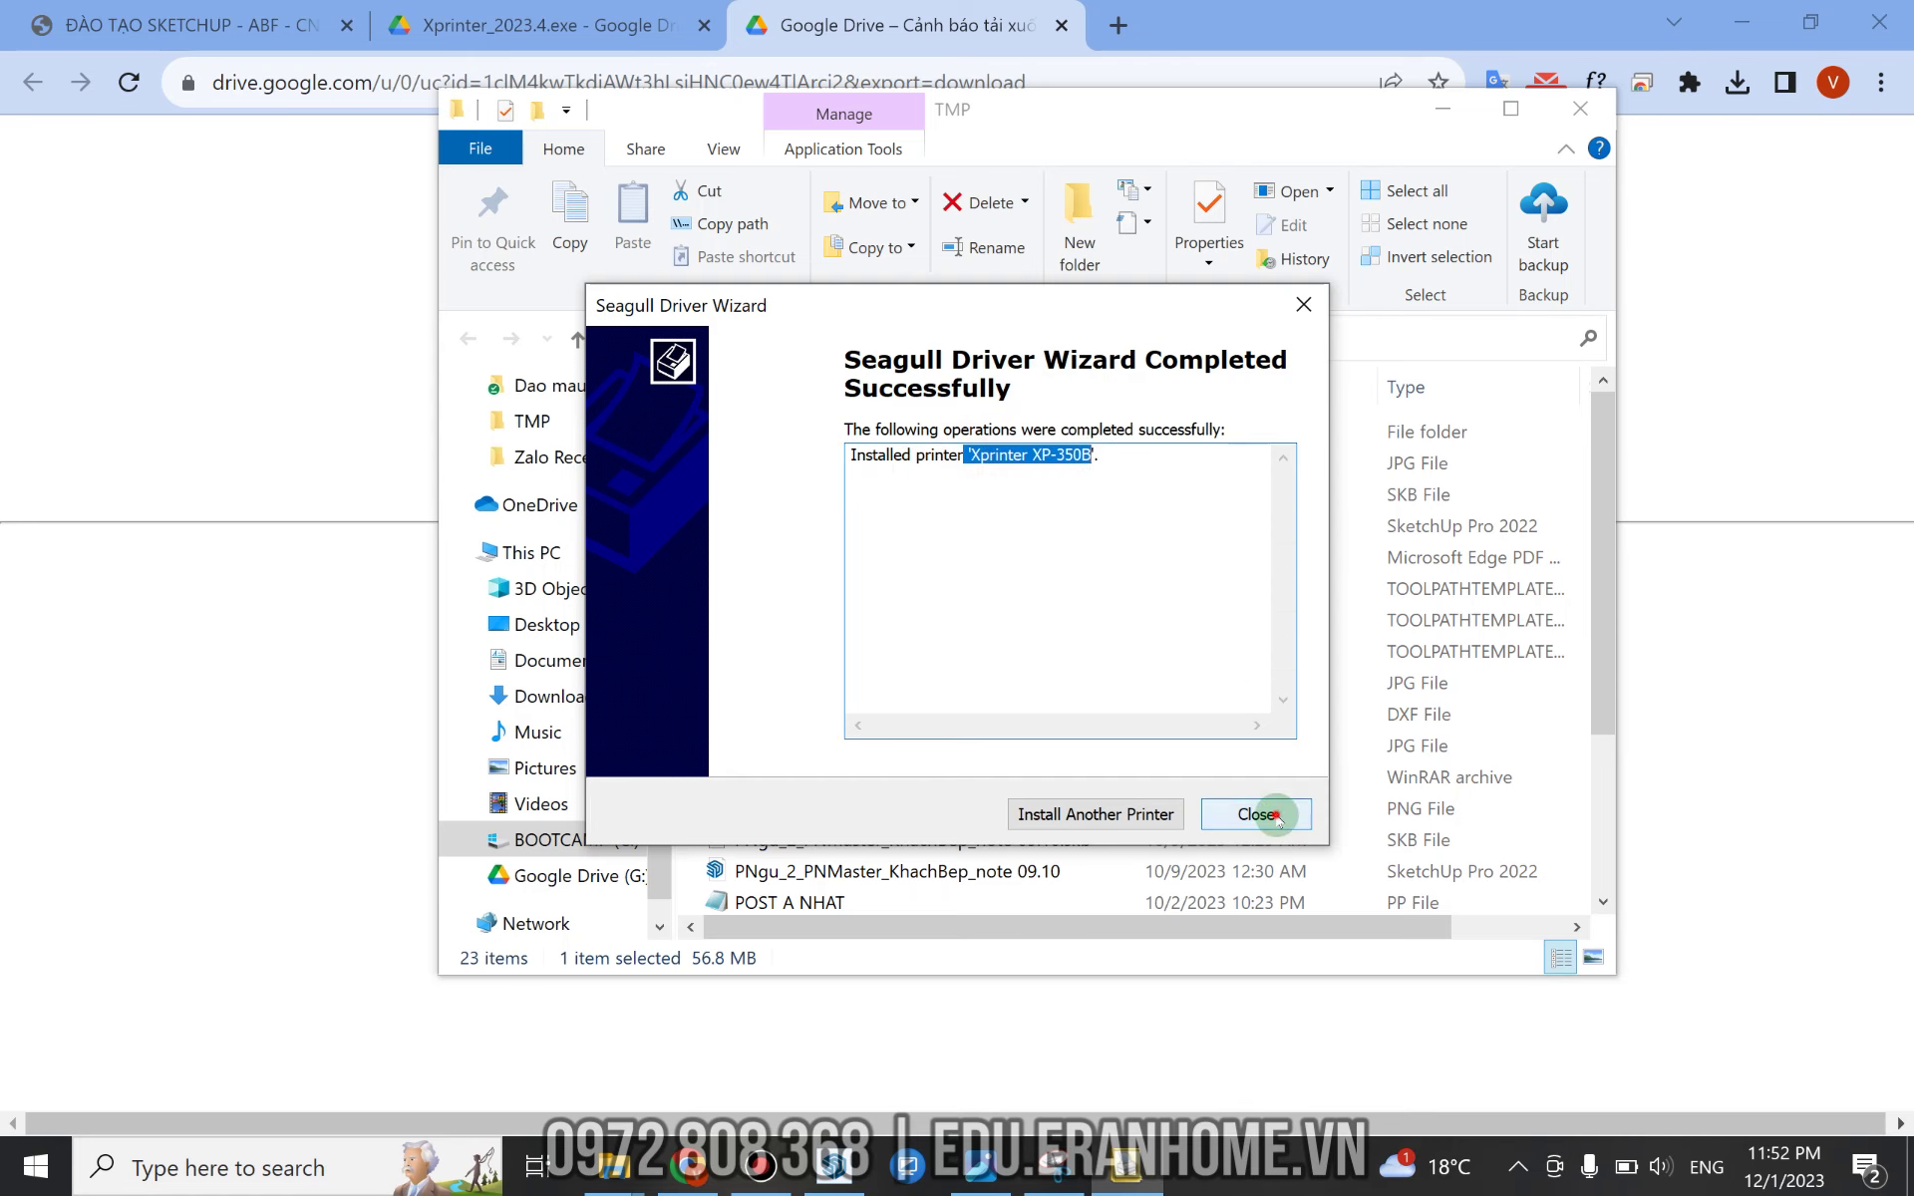
click(1576, 110)
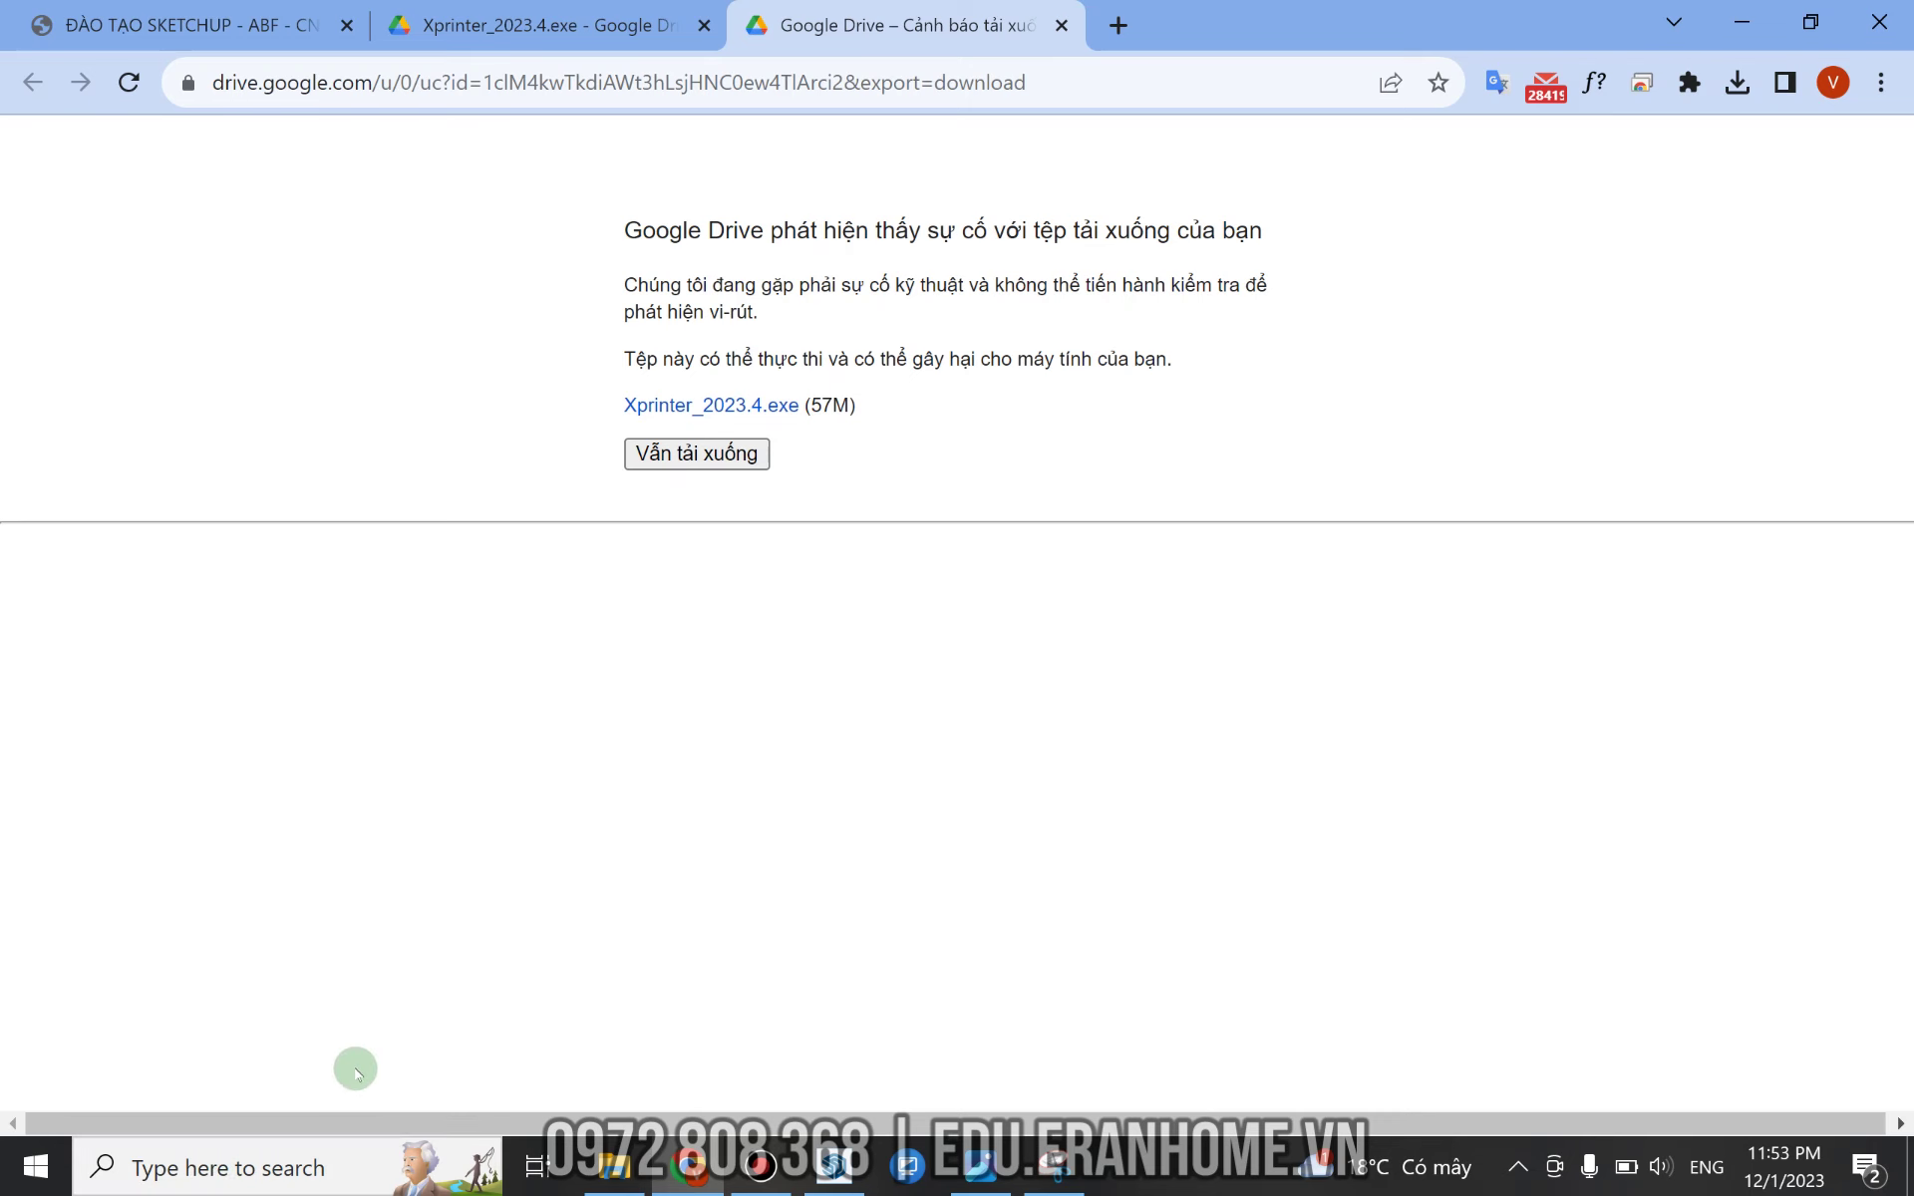
Search Windows for "prin", open Printers & scanners, and go to the management page of the Xprinter XP-350B.
click(130, 1162)
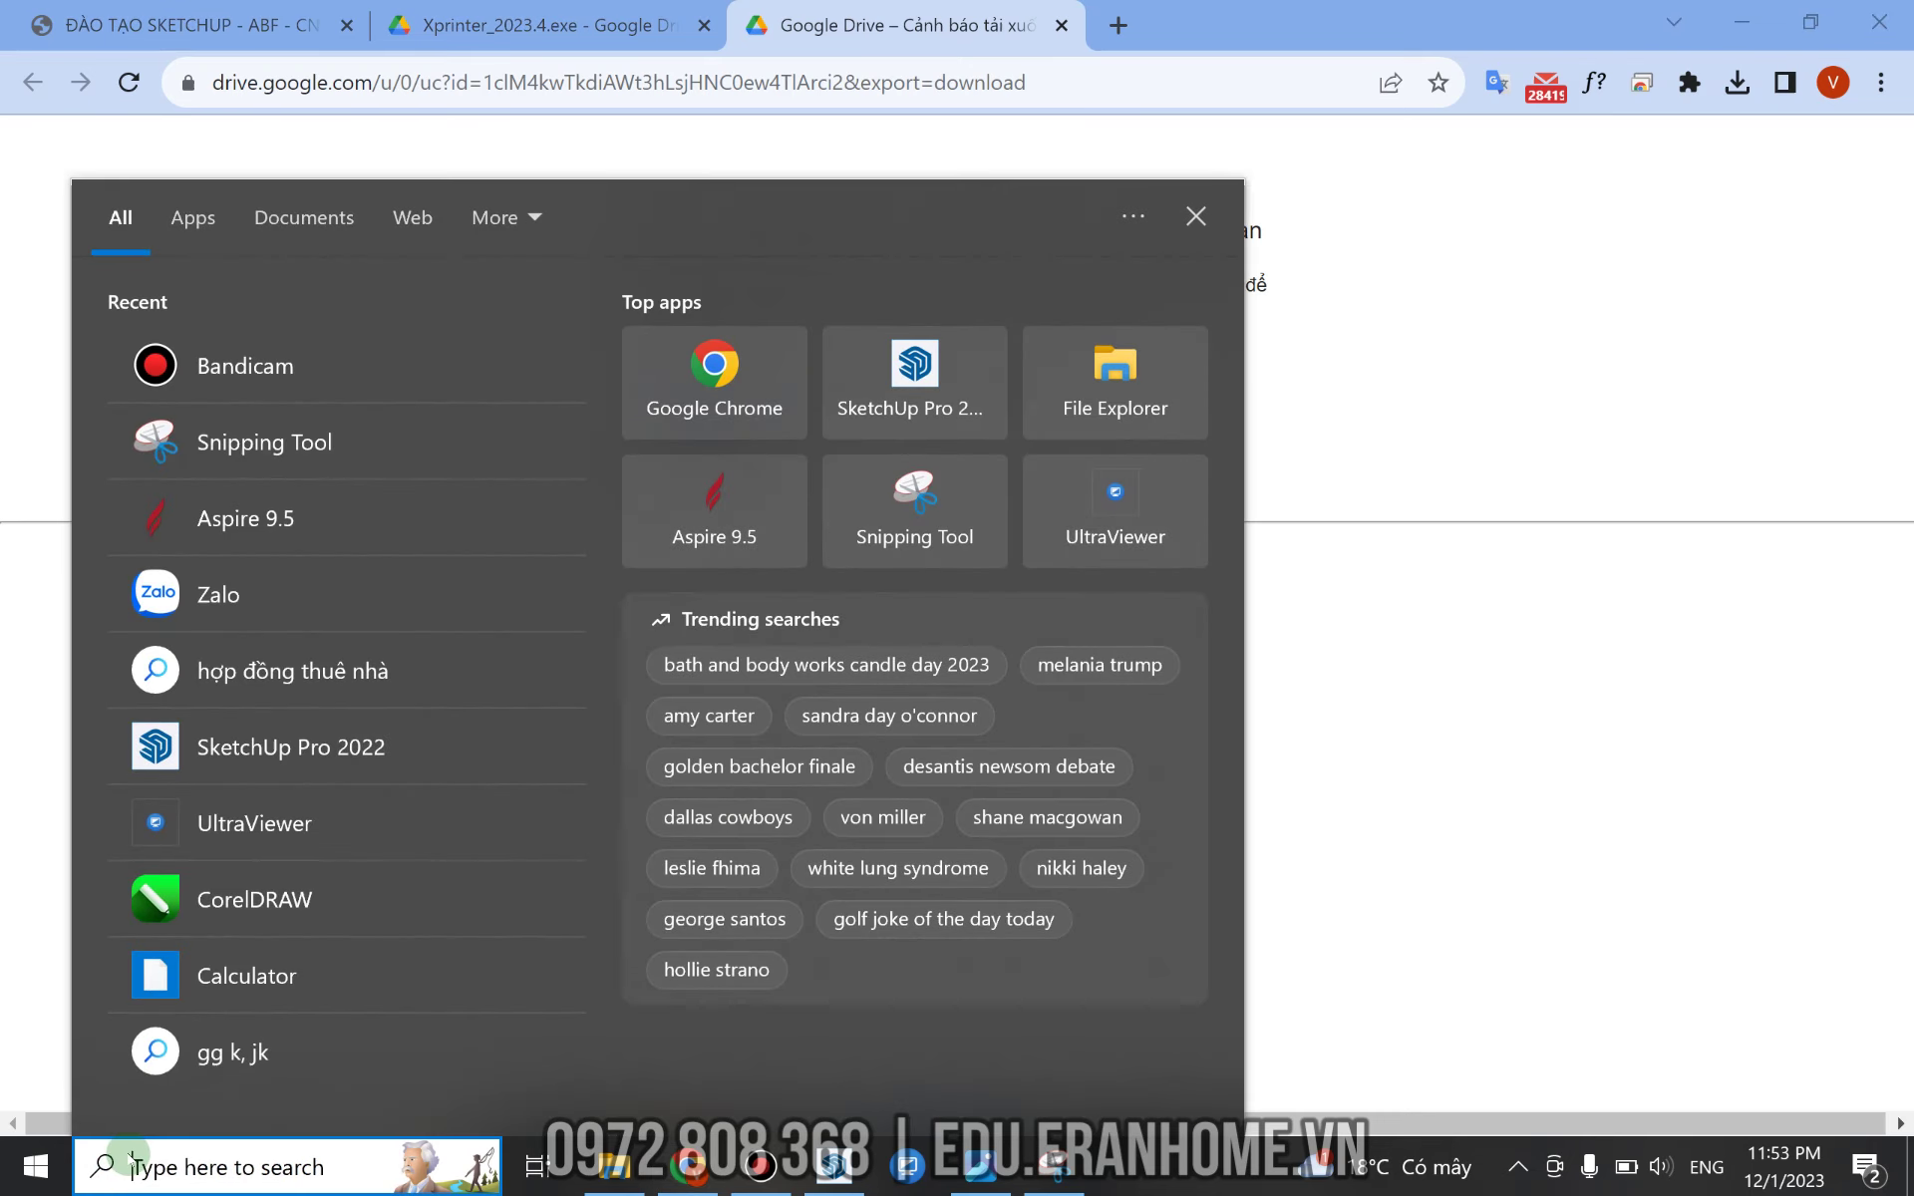
text(prin)
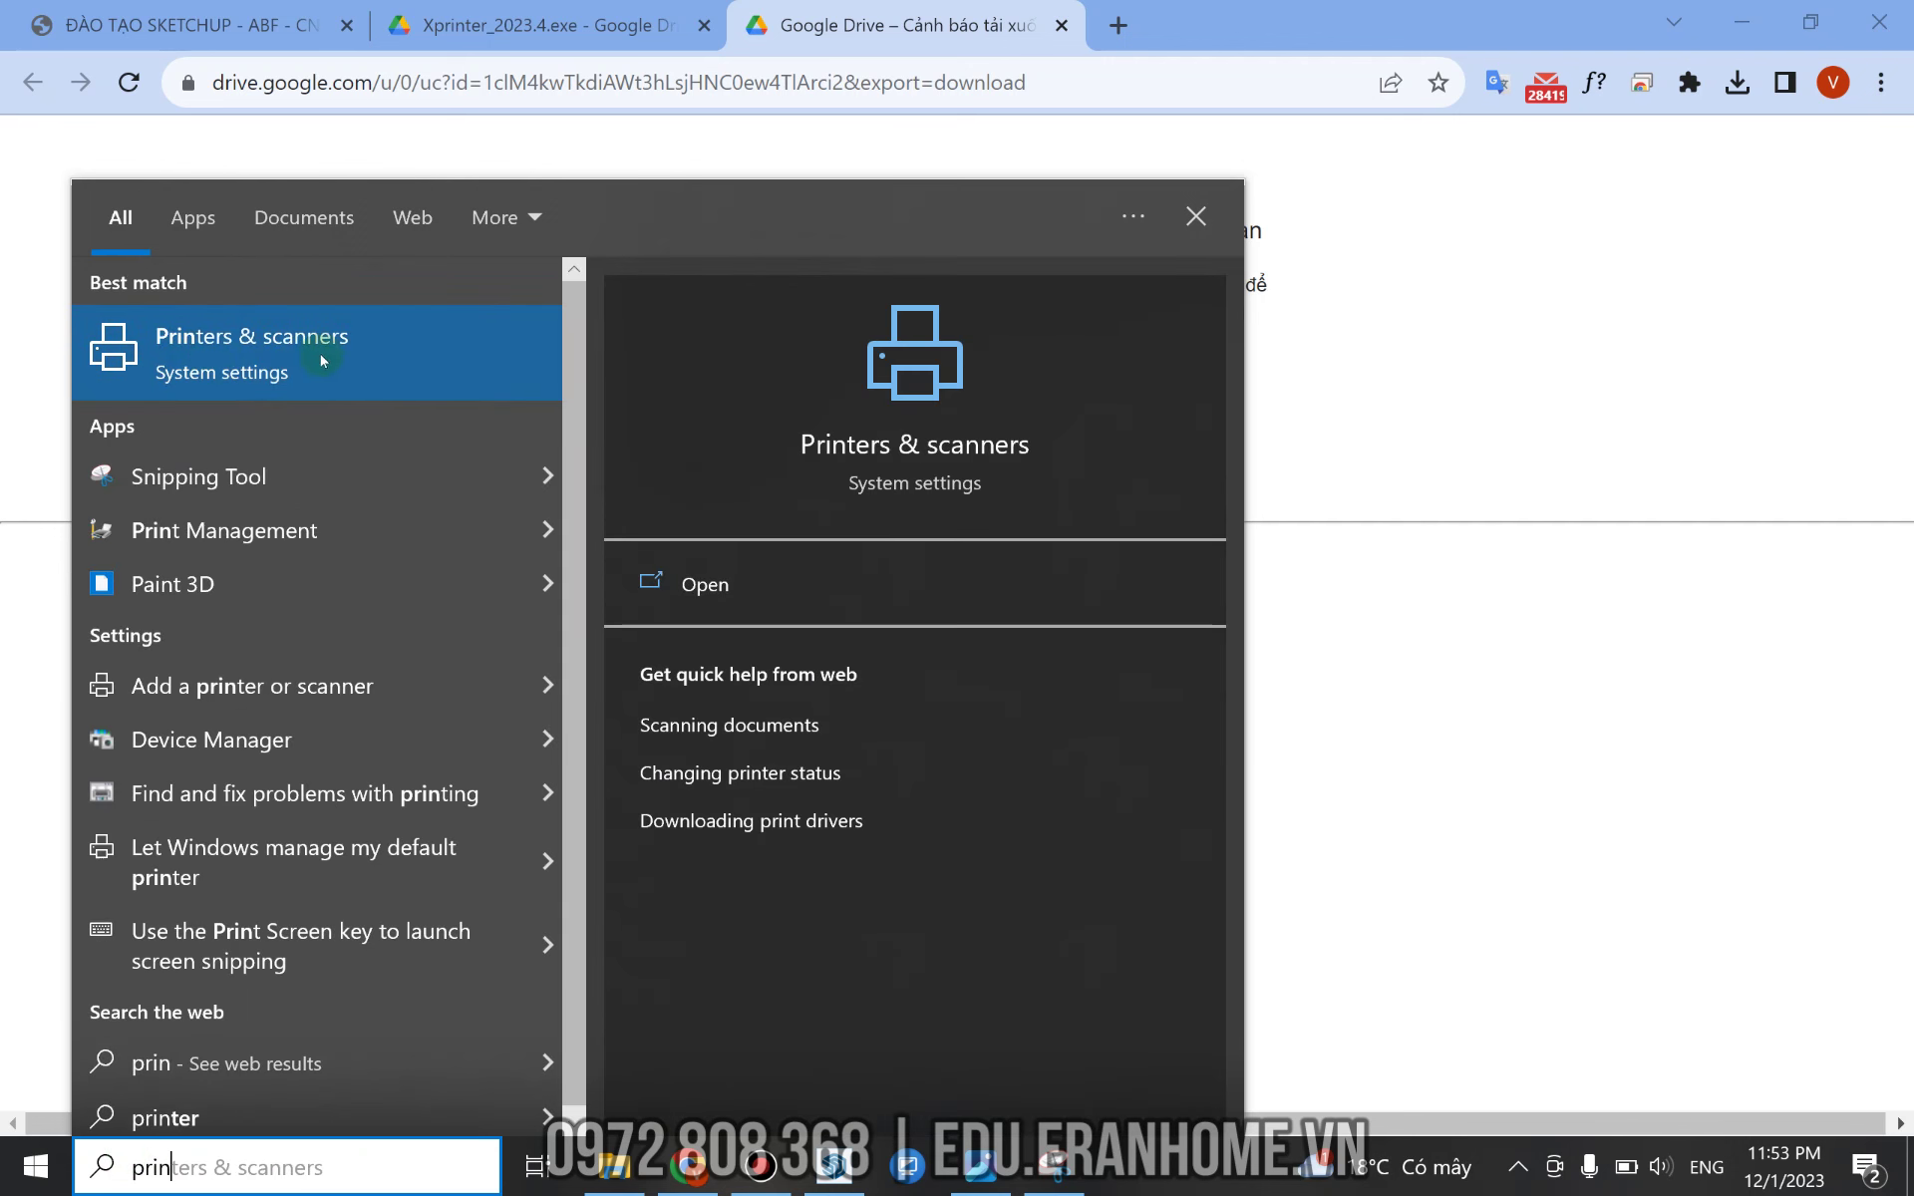
click(267, 349)
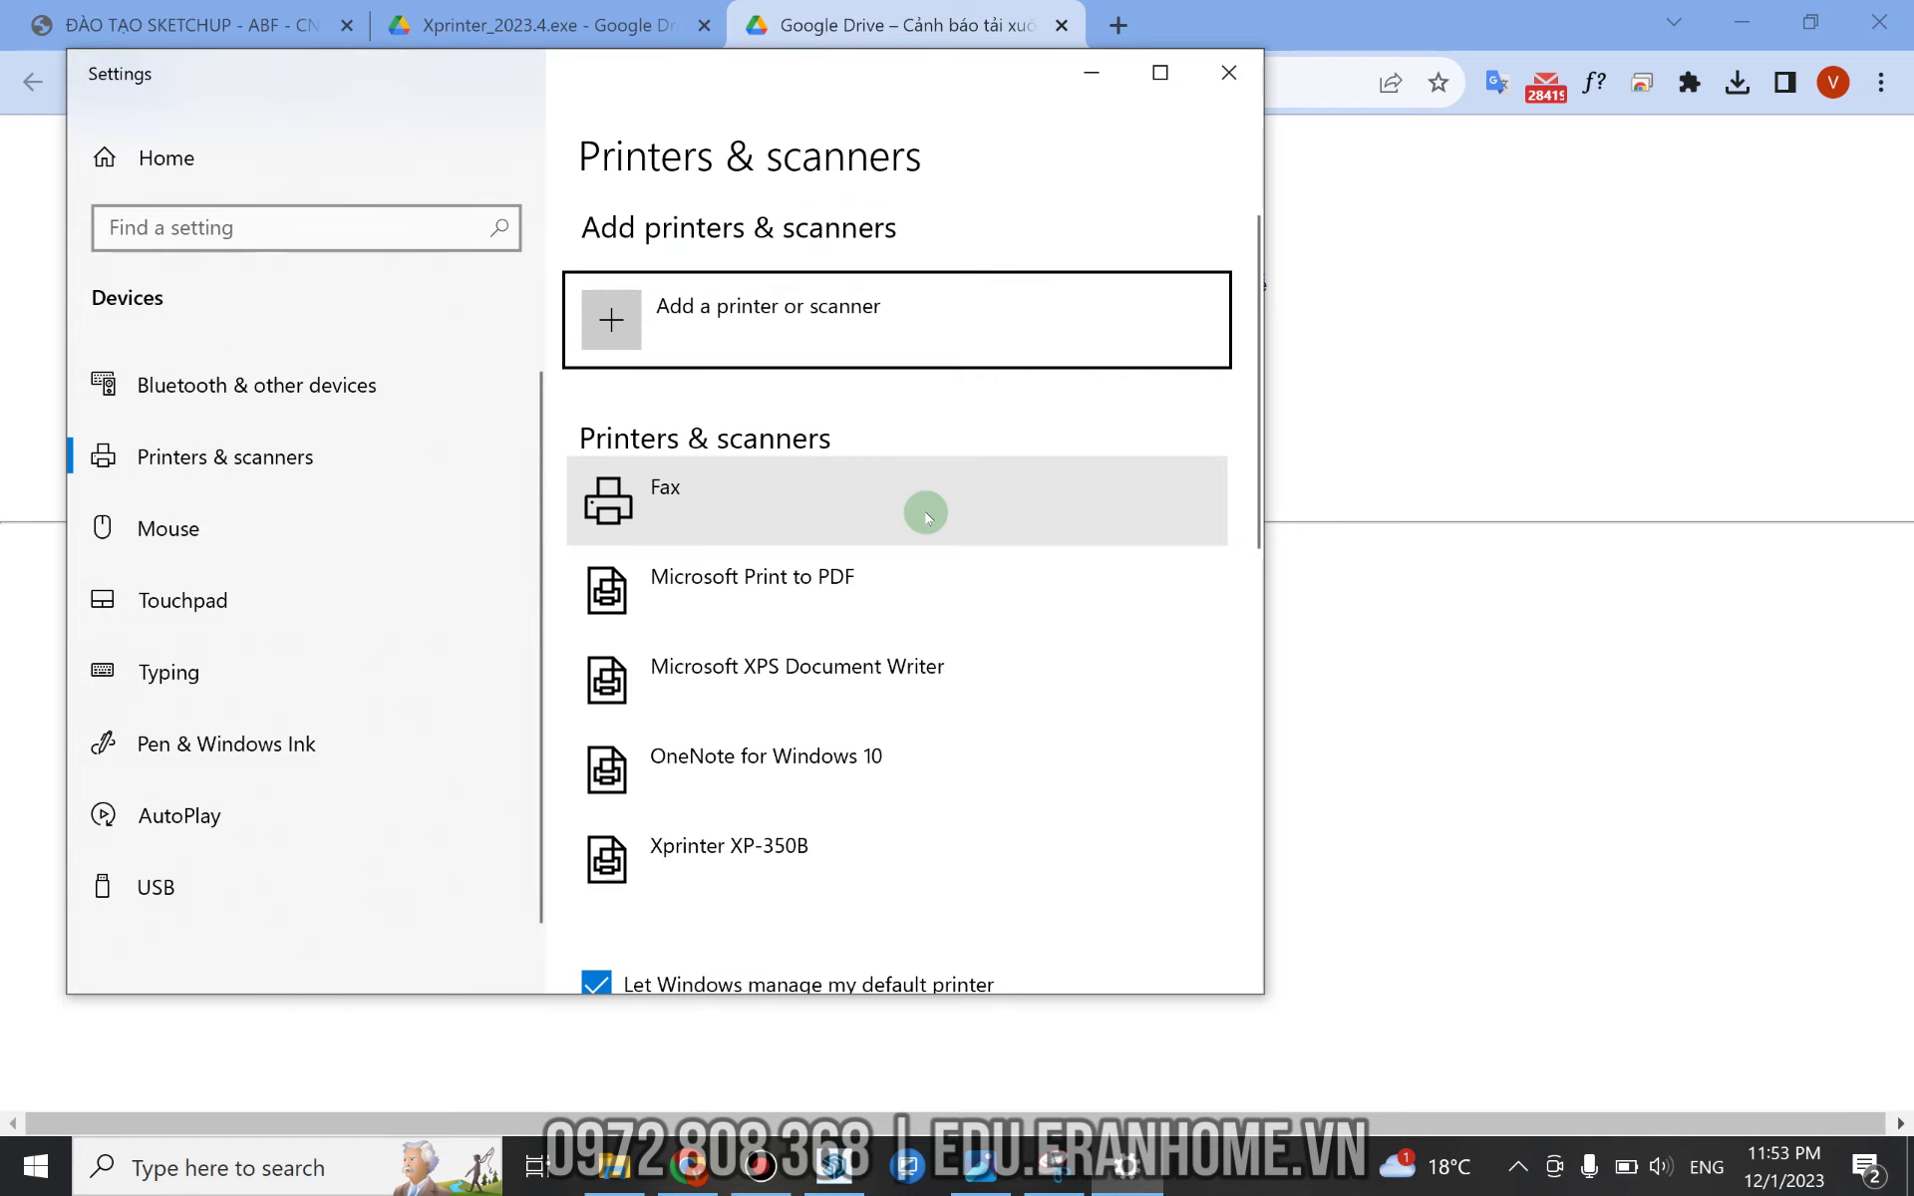
click(710, 879)
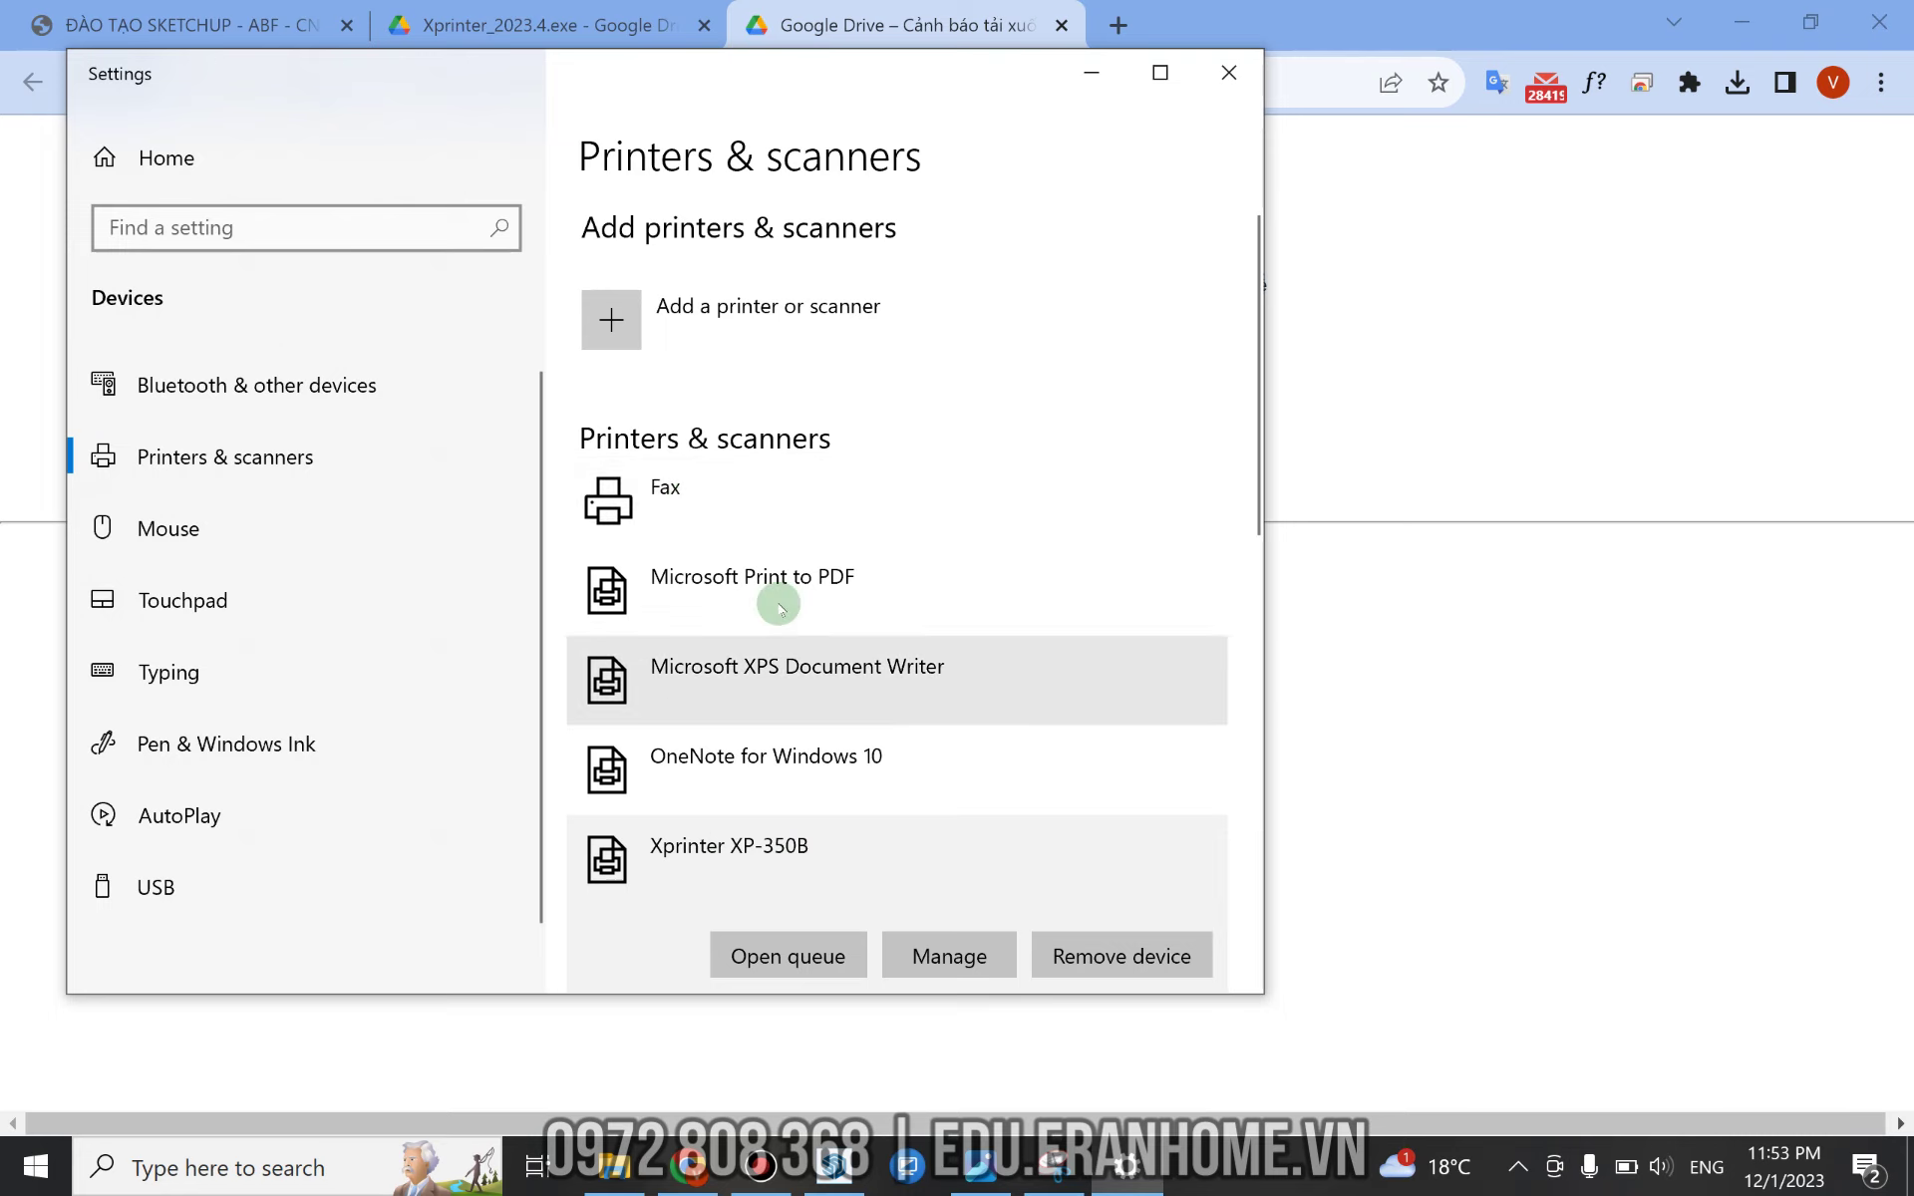
scroll(1067, 553, down, 3)
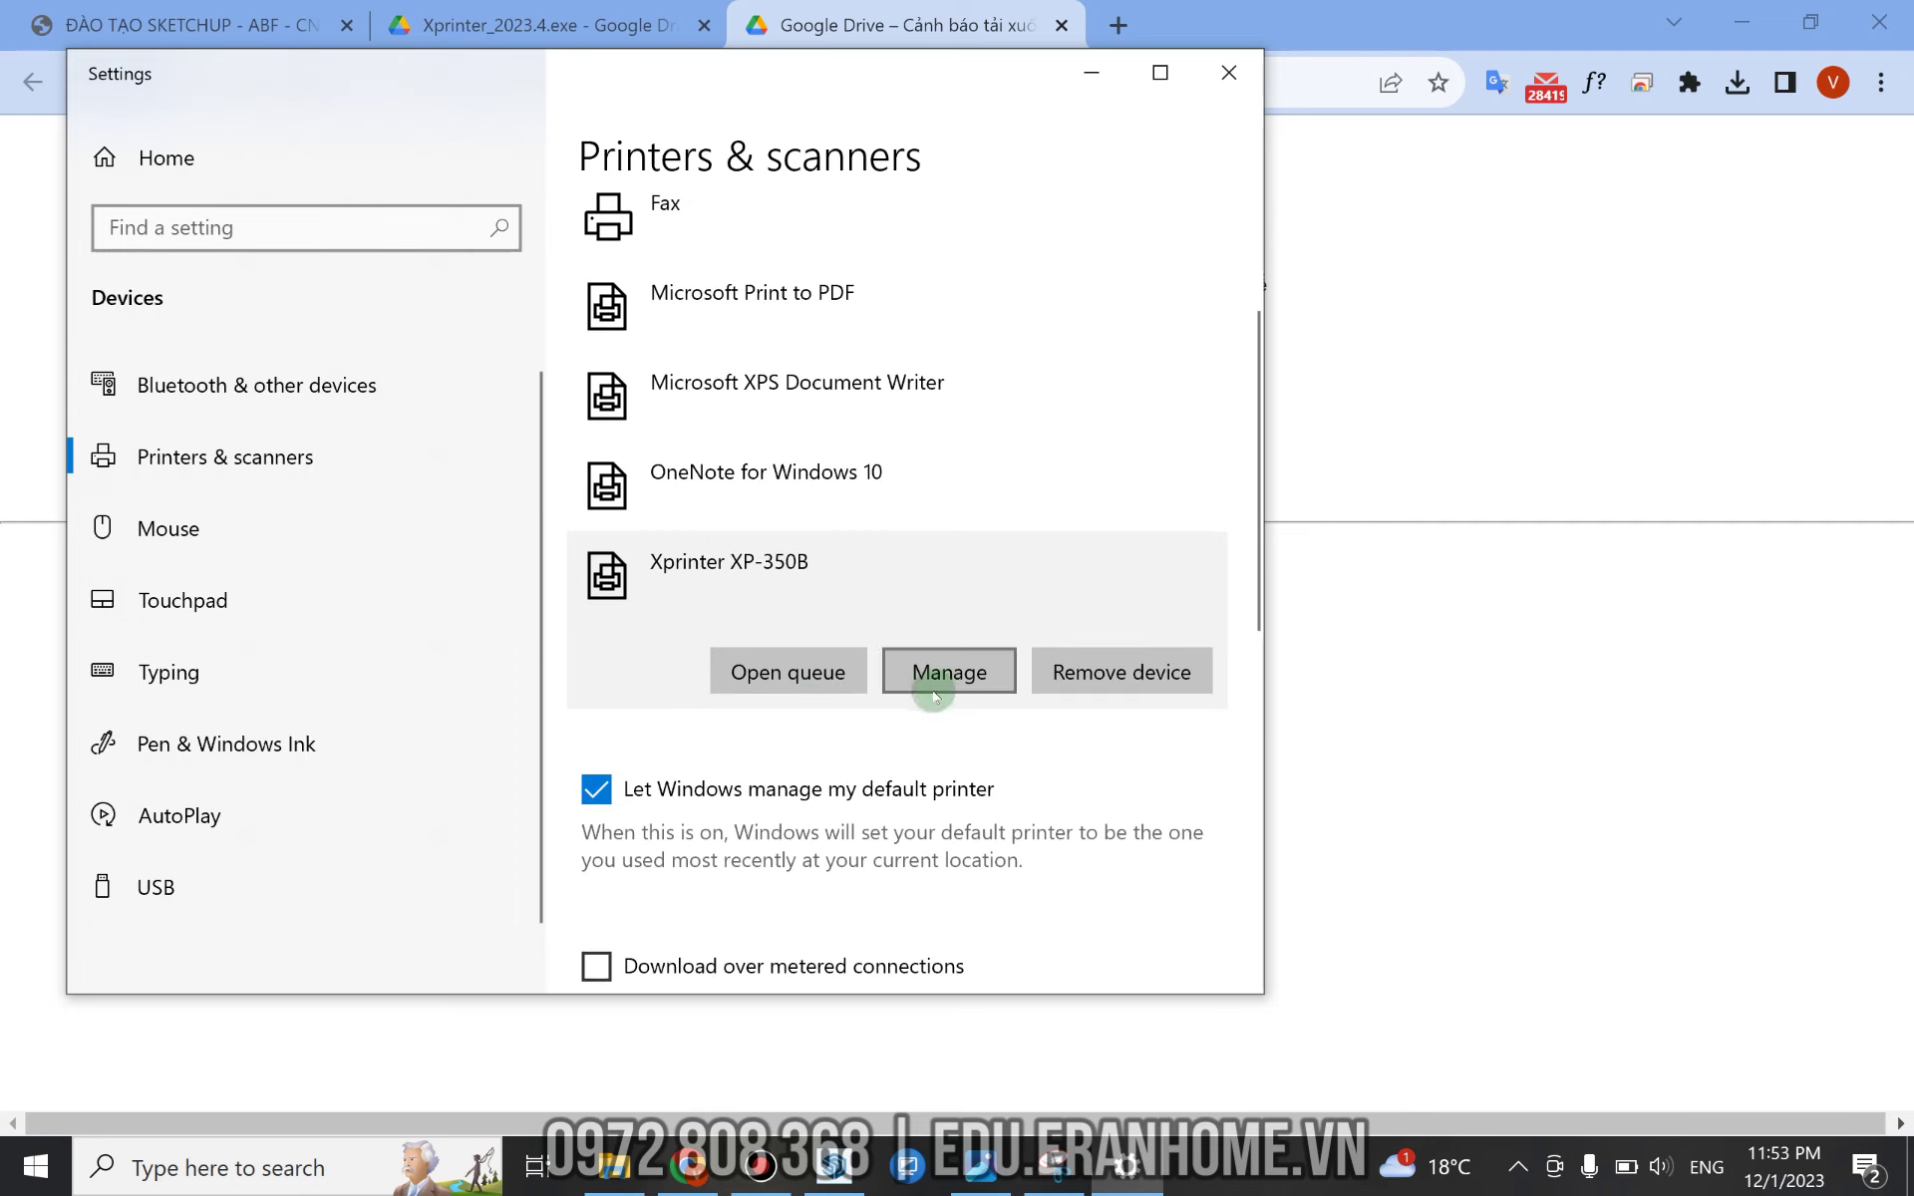
click(963, 677)
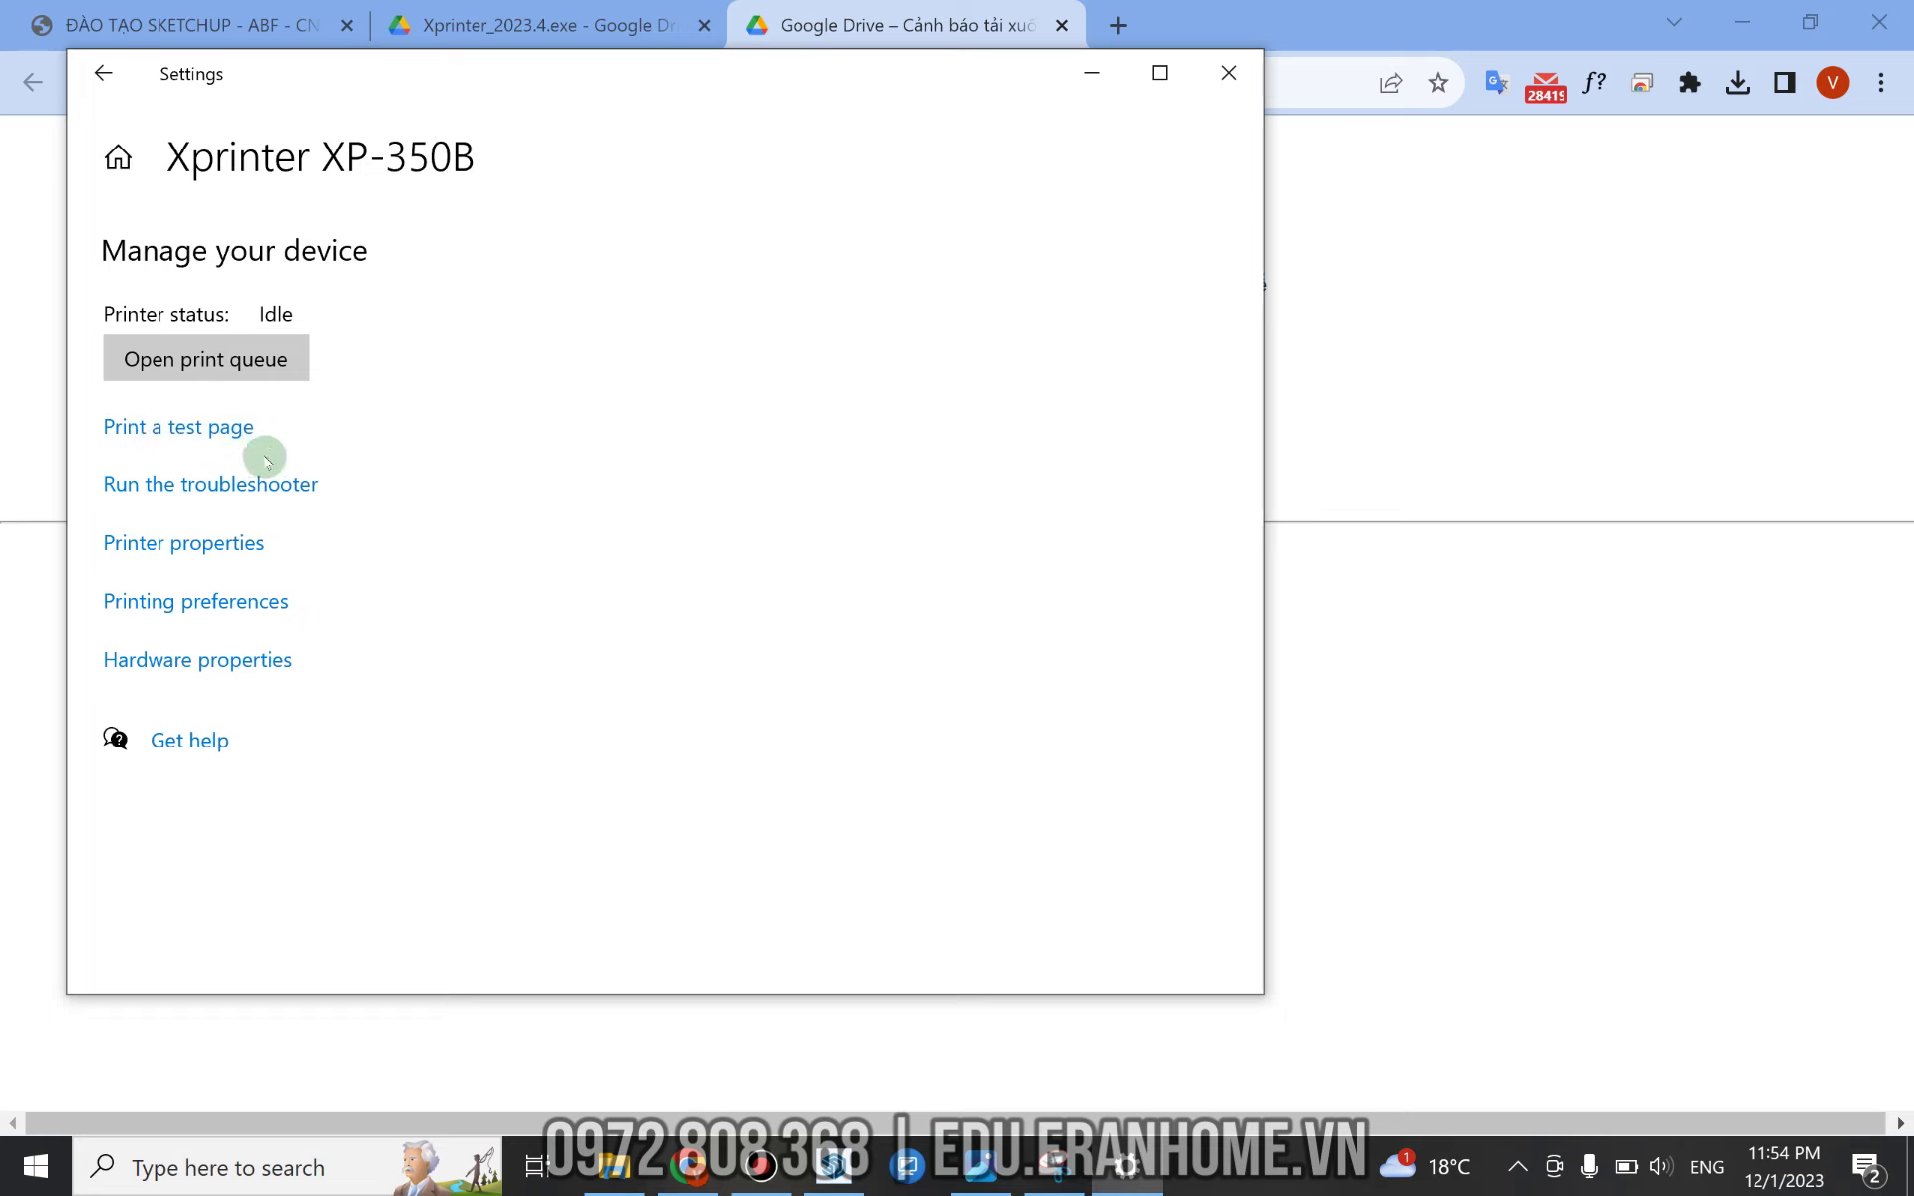
Try to print a test page on the Xprinter XP-350B, cancelling the saving of the print output.
click(197, 429)
click(195, 431)
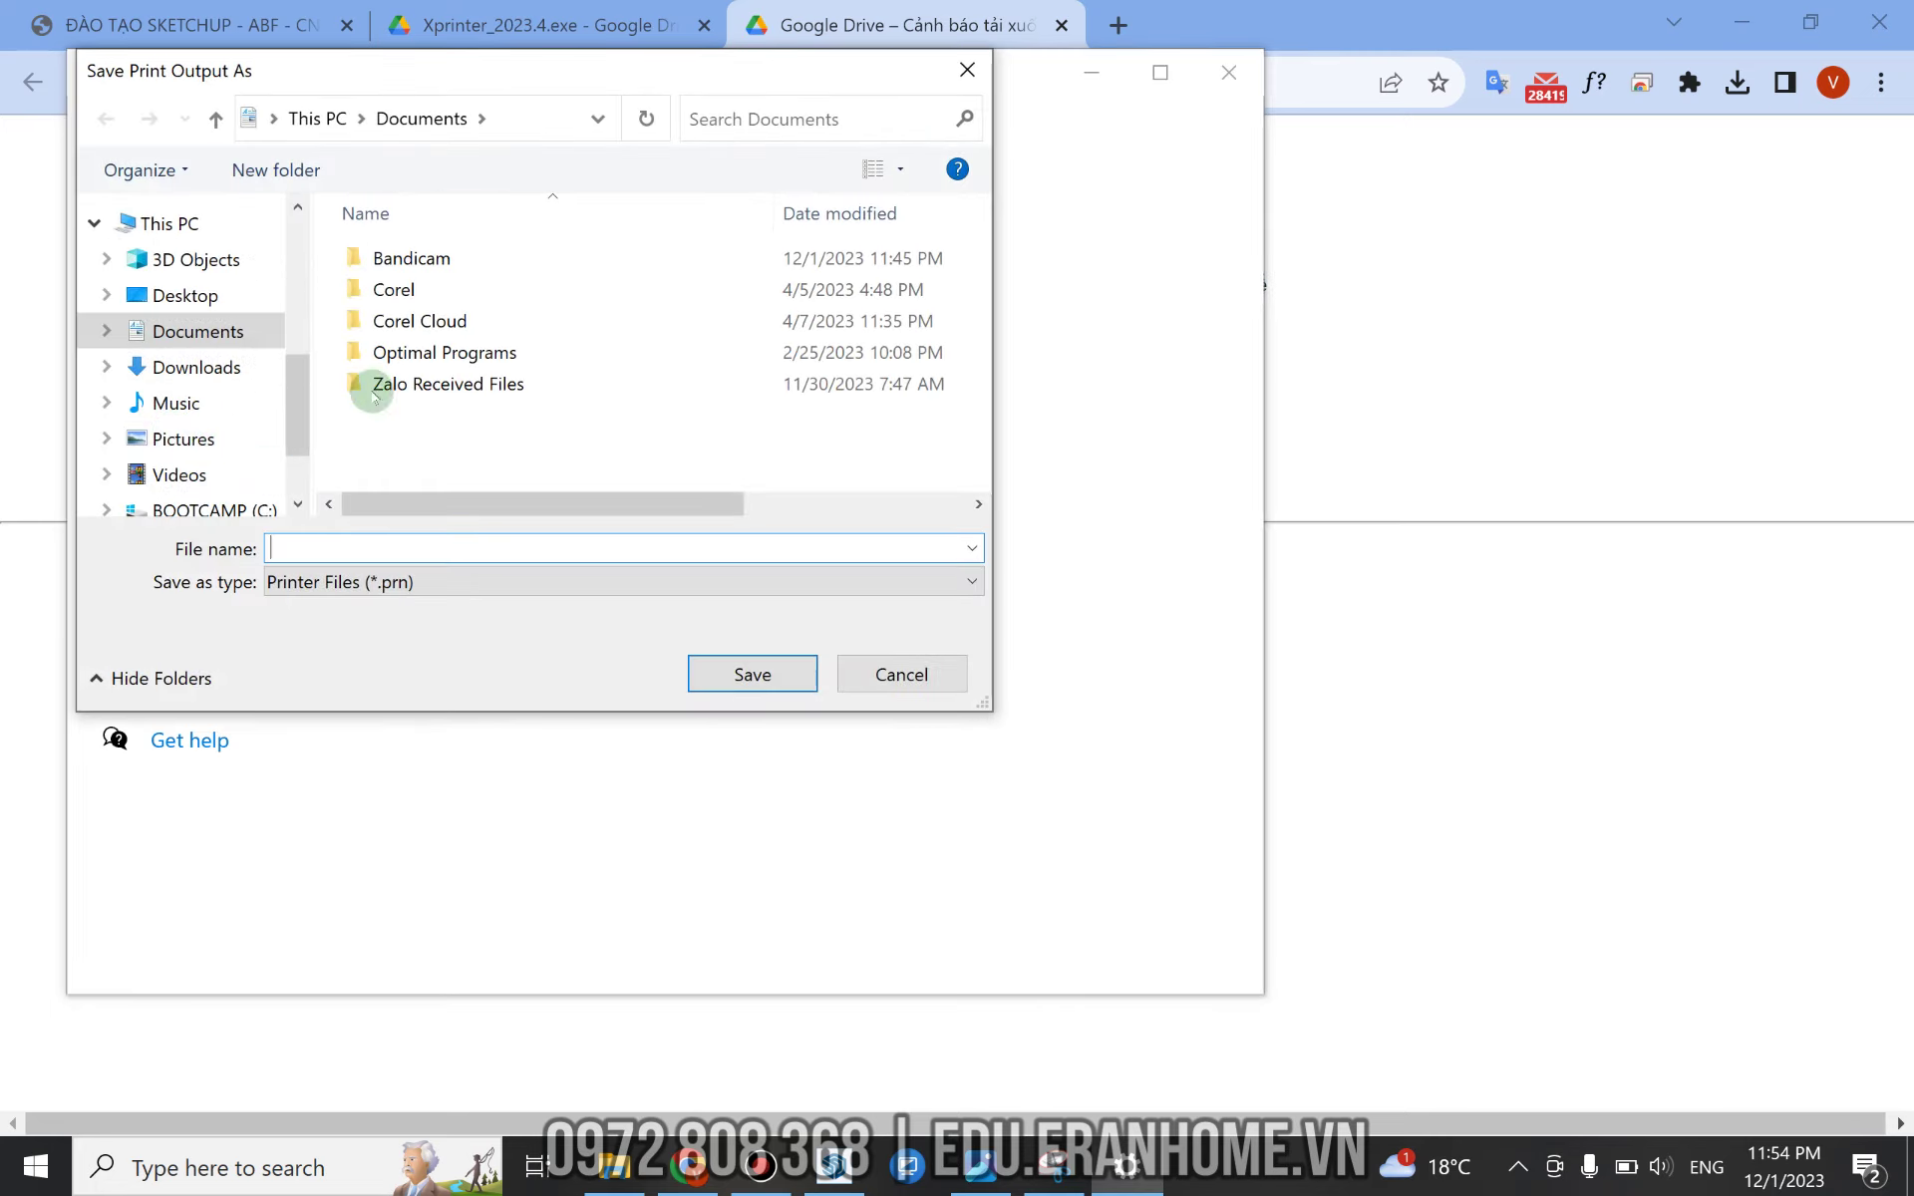
click(900, 674)
click(205, 426)
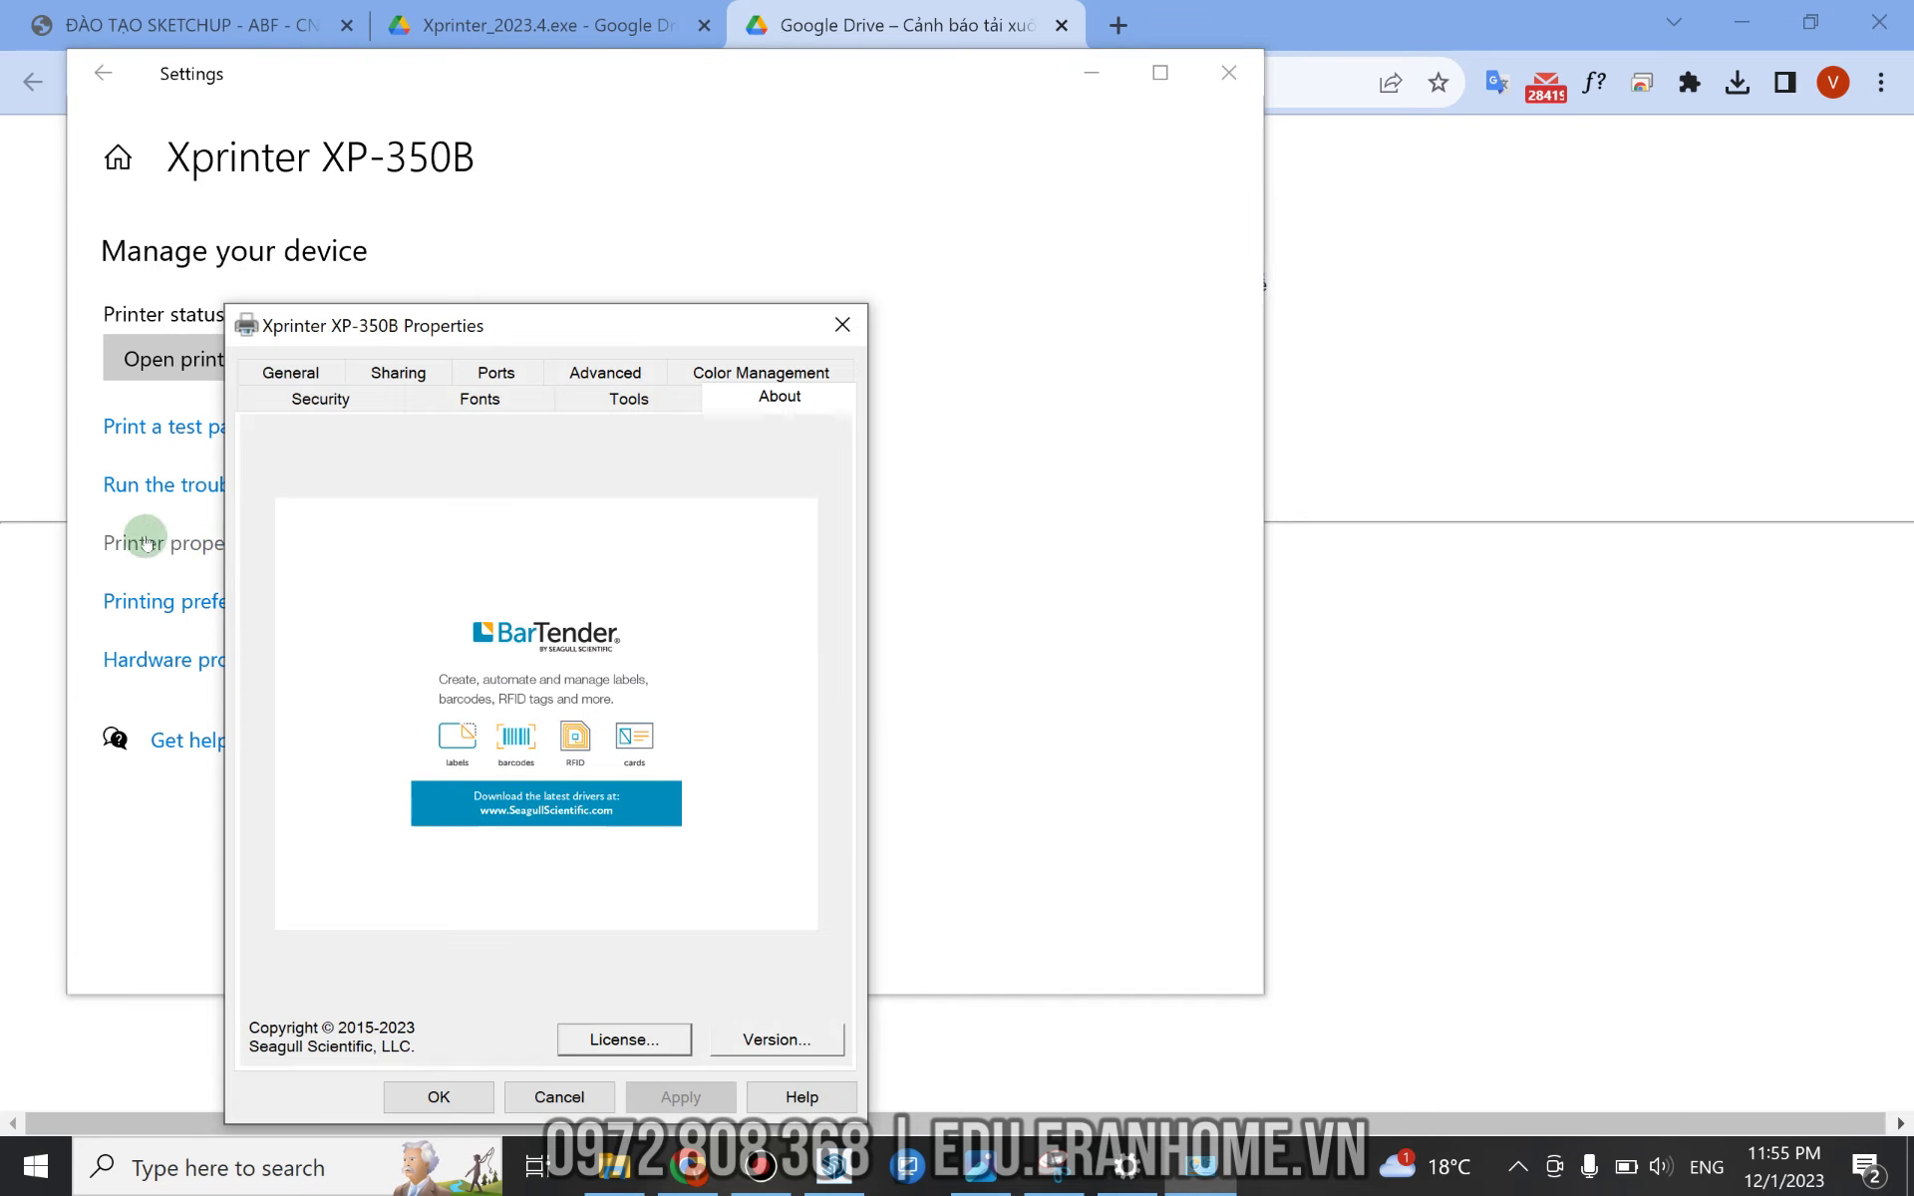
Check the port list in the Xprinter XP-350B properties and close the properties dialog.
click(493, 373)
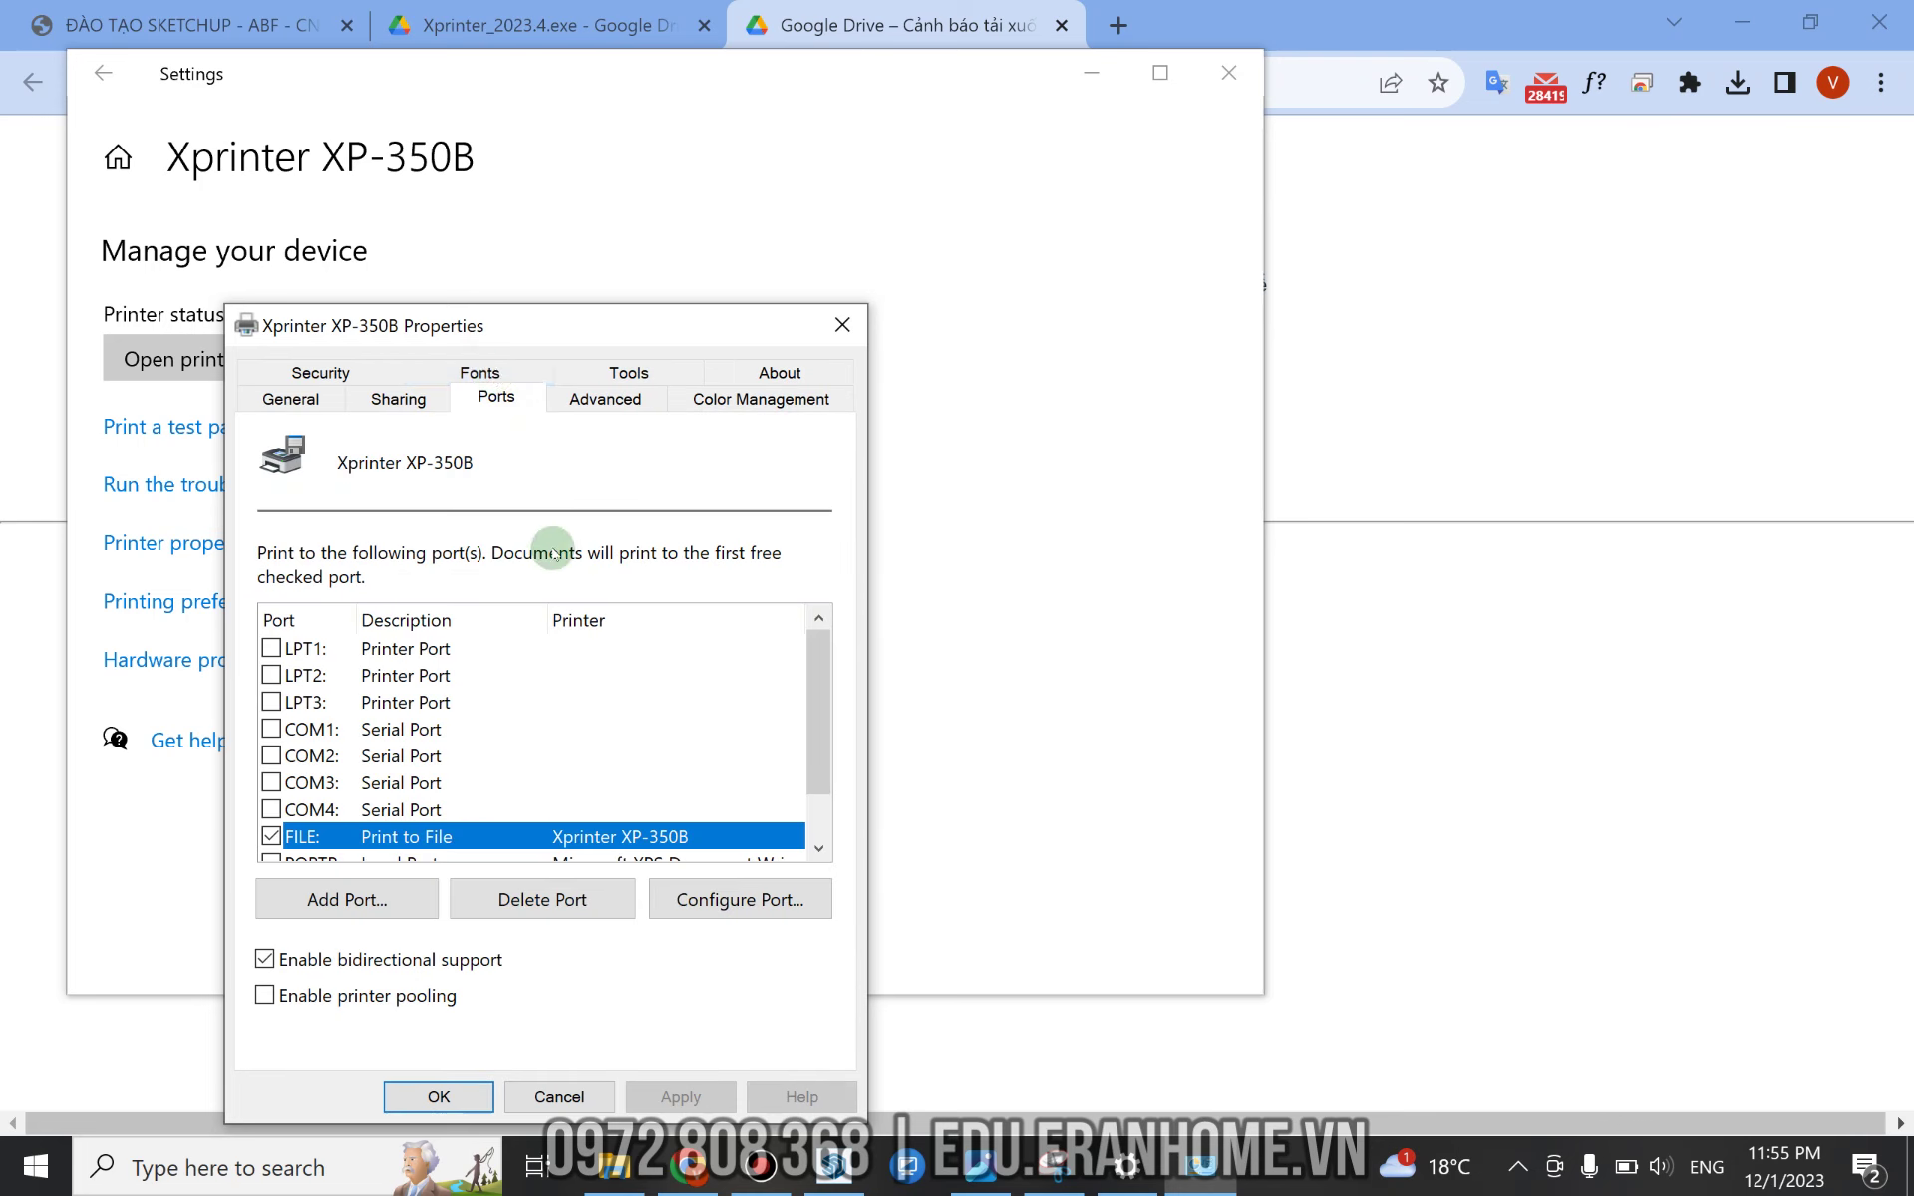
drag(815, 678, 811, 762)
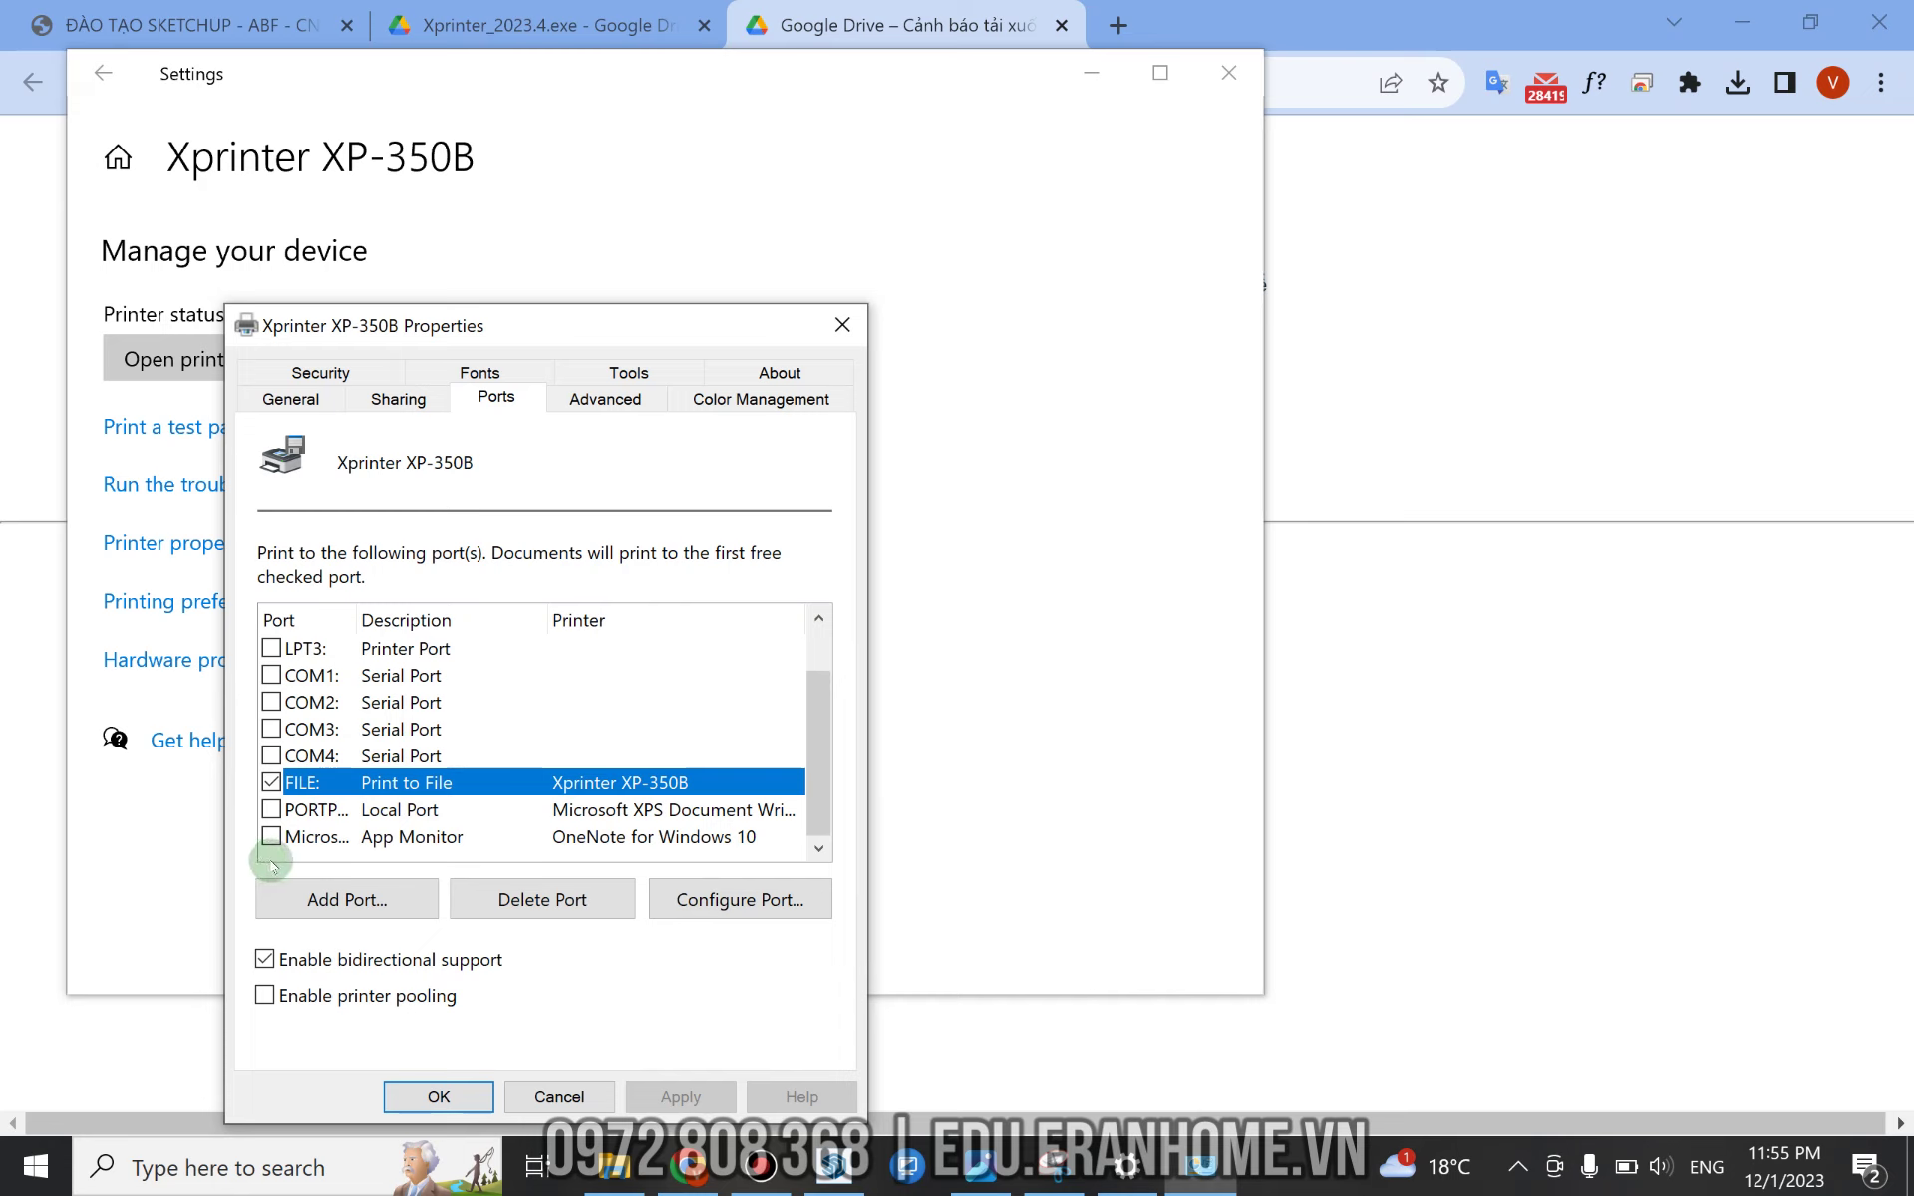
click(132, 428)
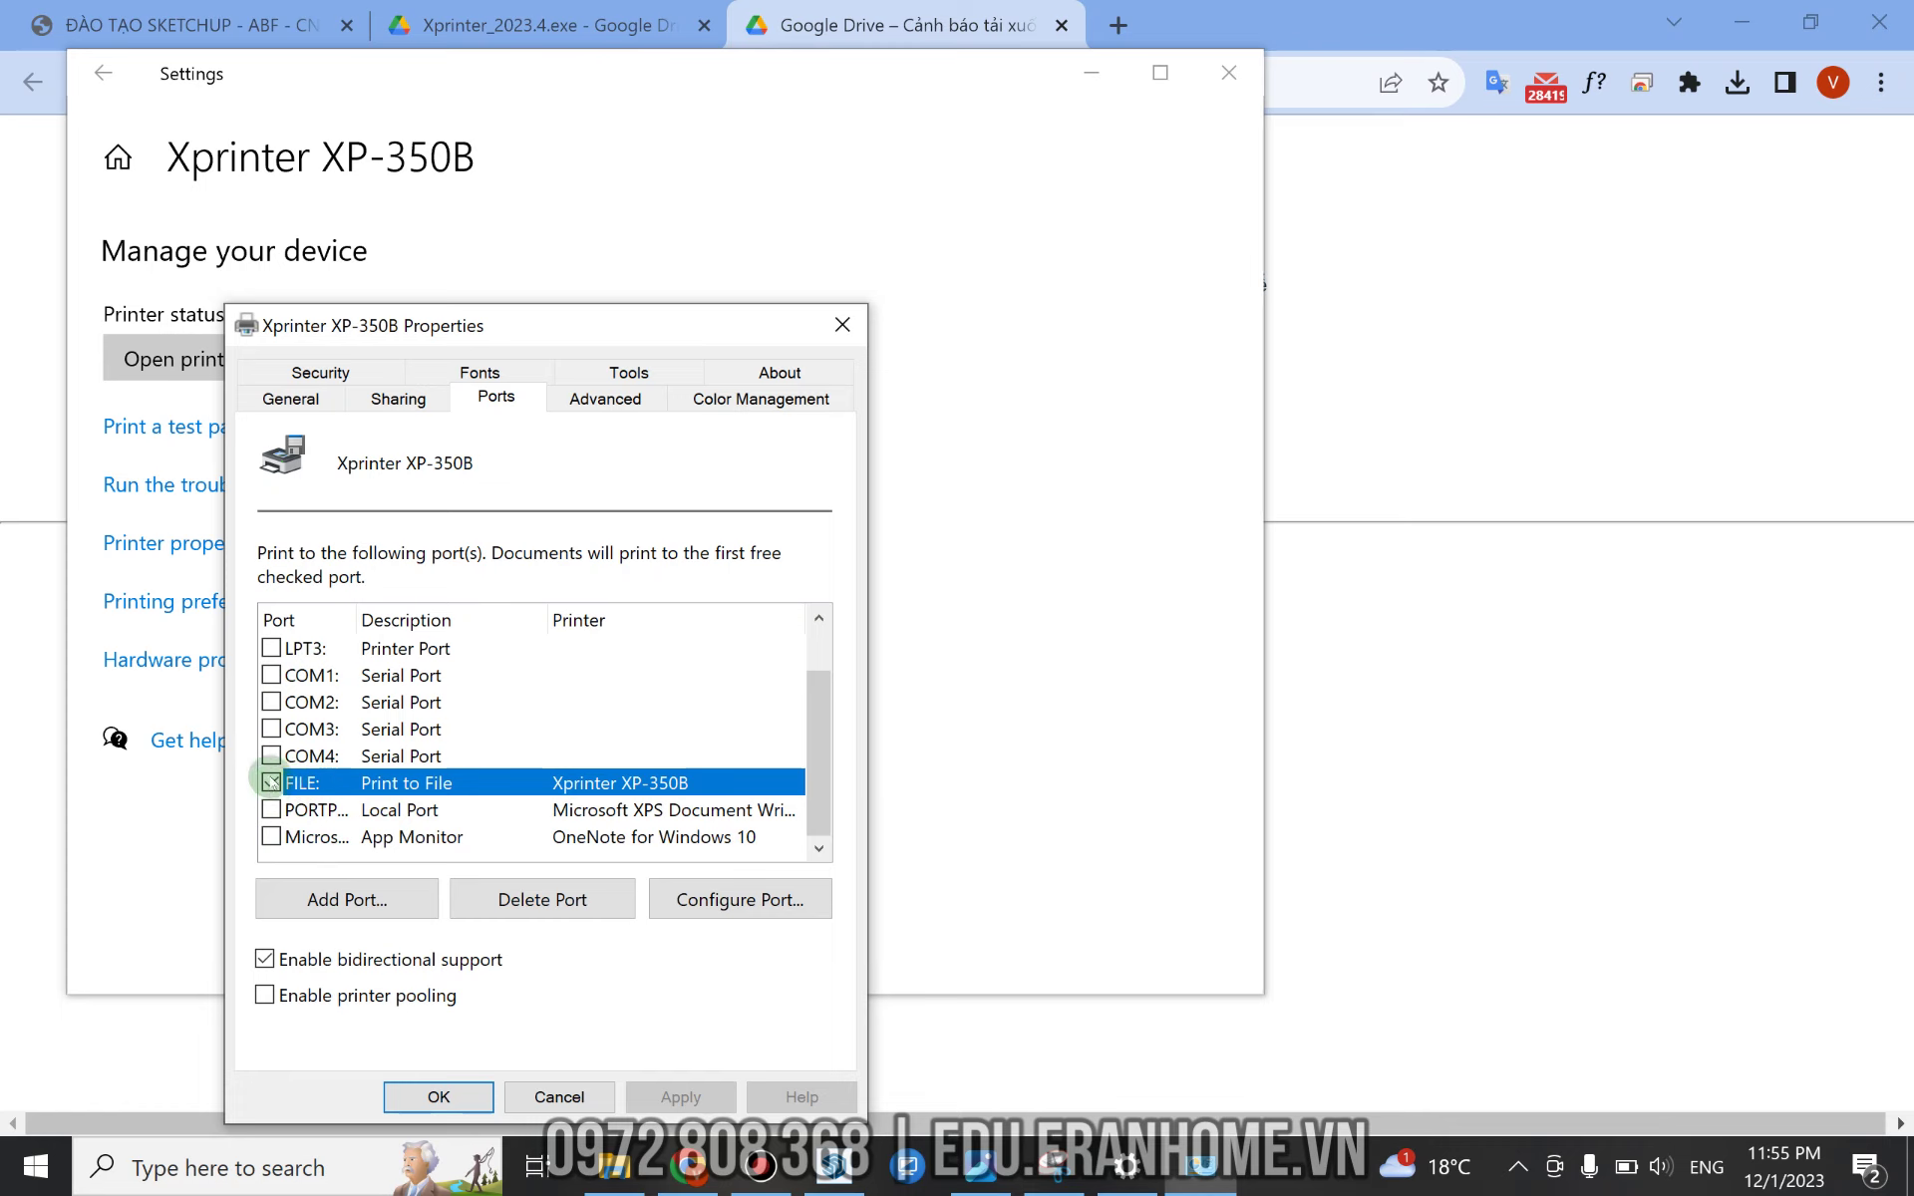
click(453, 1099)
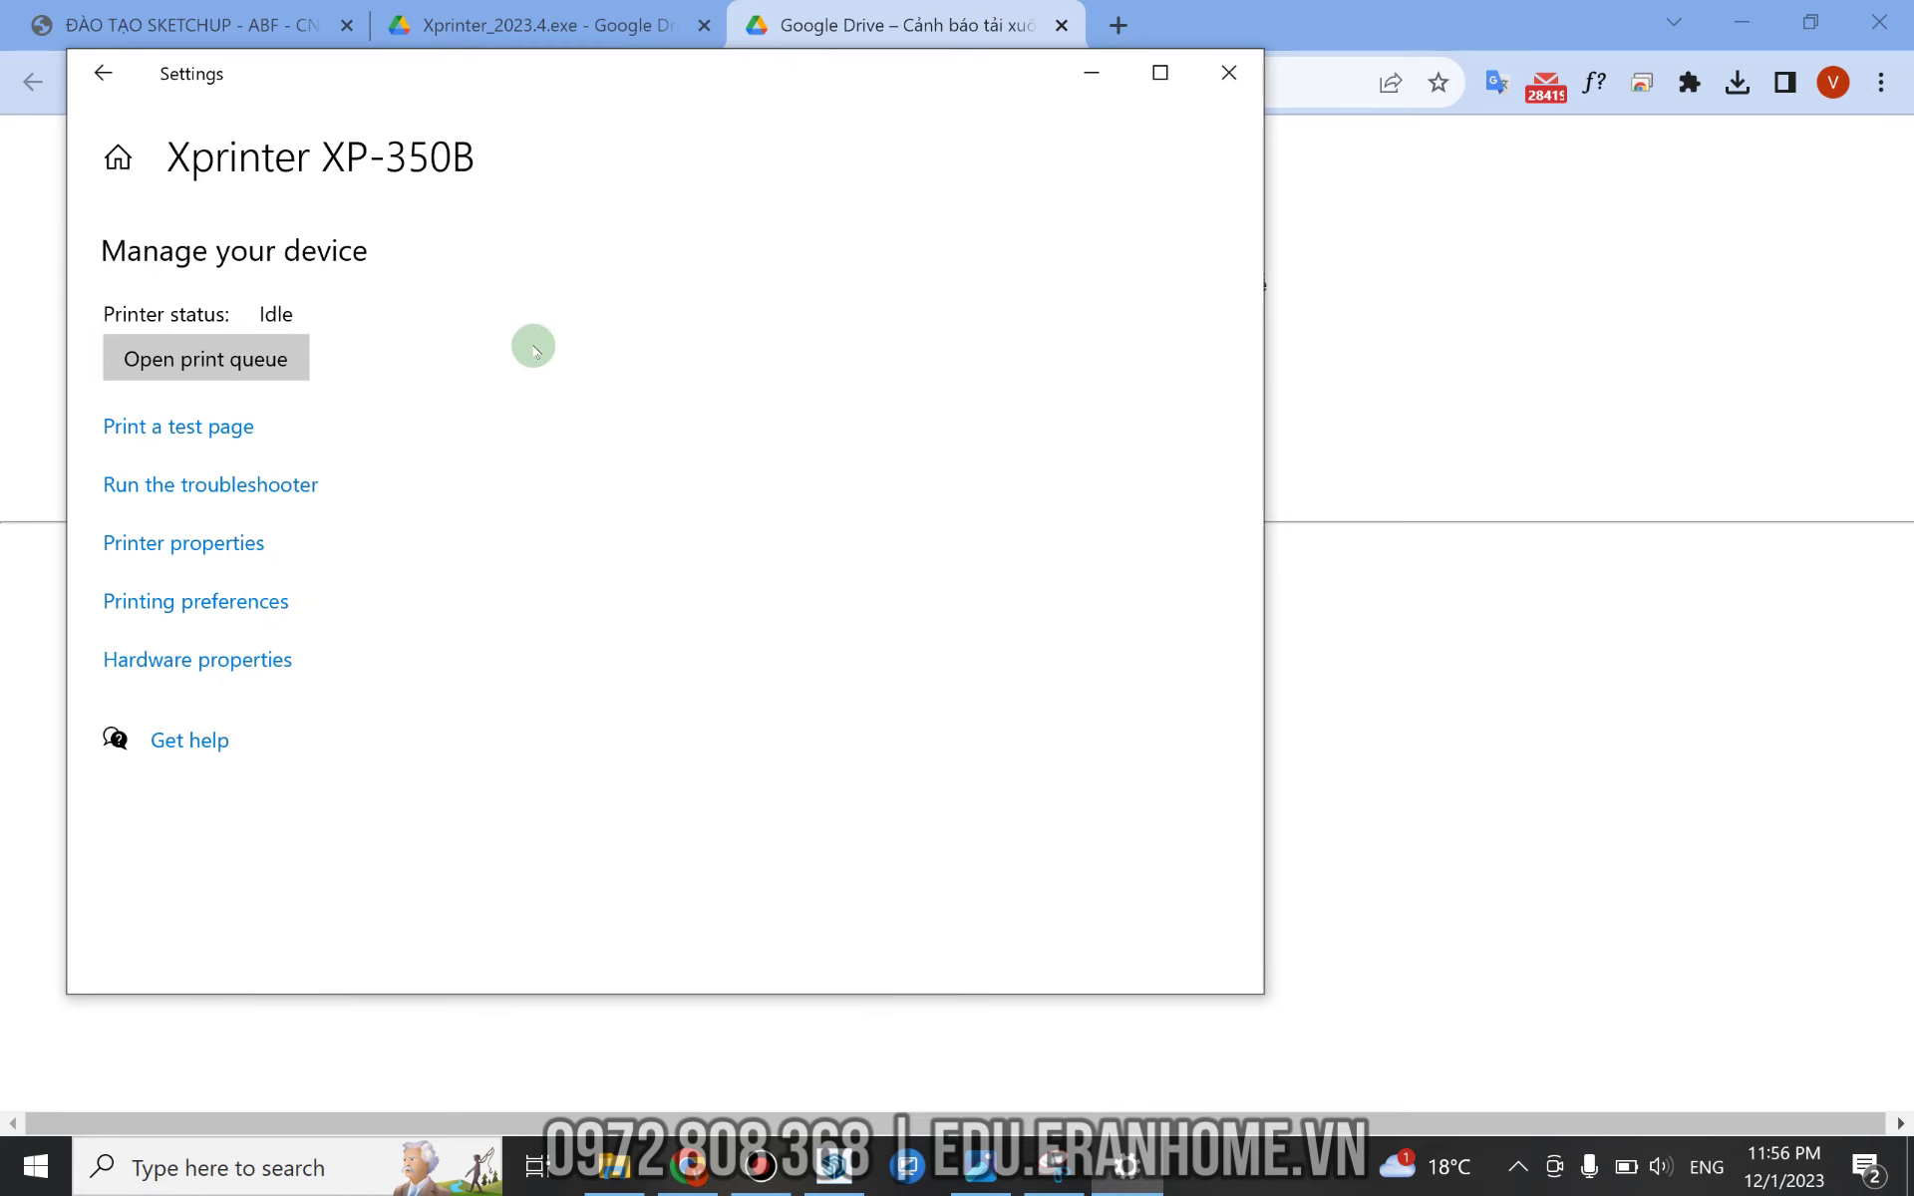
Open the Xprinter XP-350B printing preferences at the page setup options.
drag(597, 77, 754, 105)
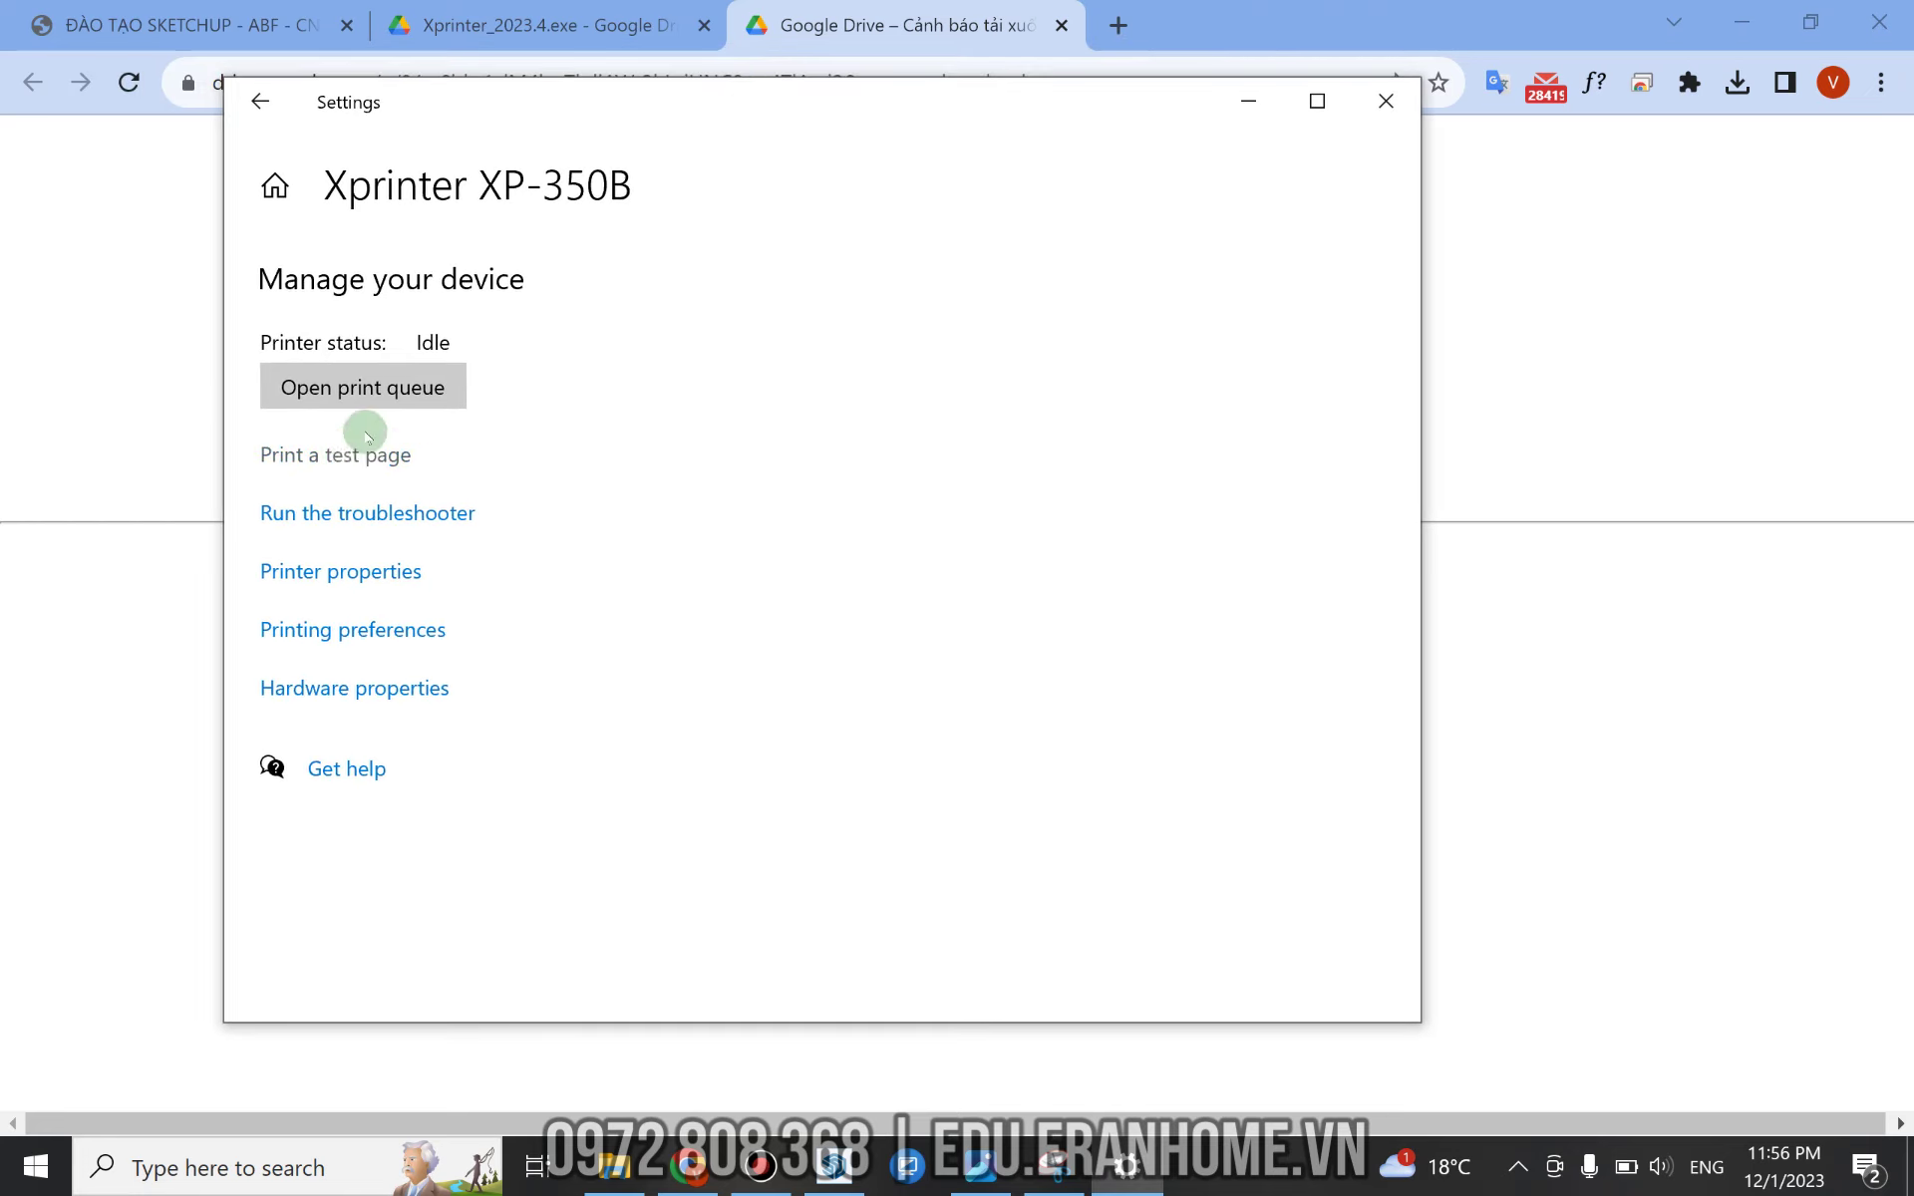
click(308, 639)
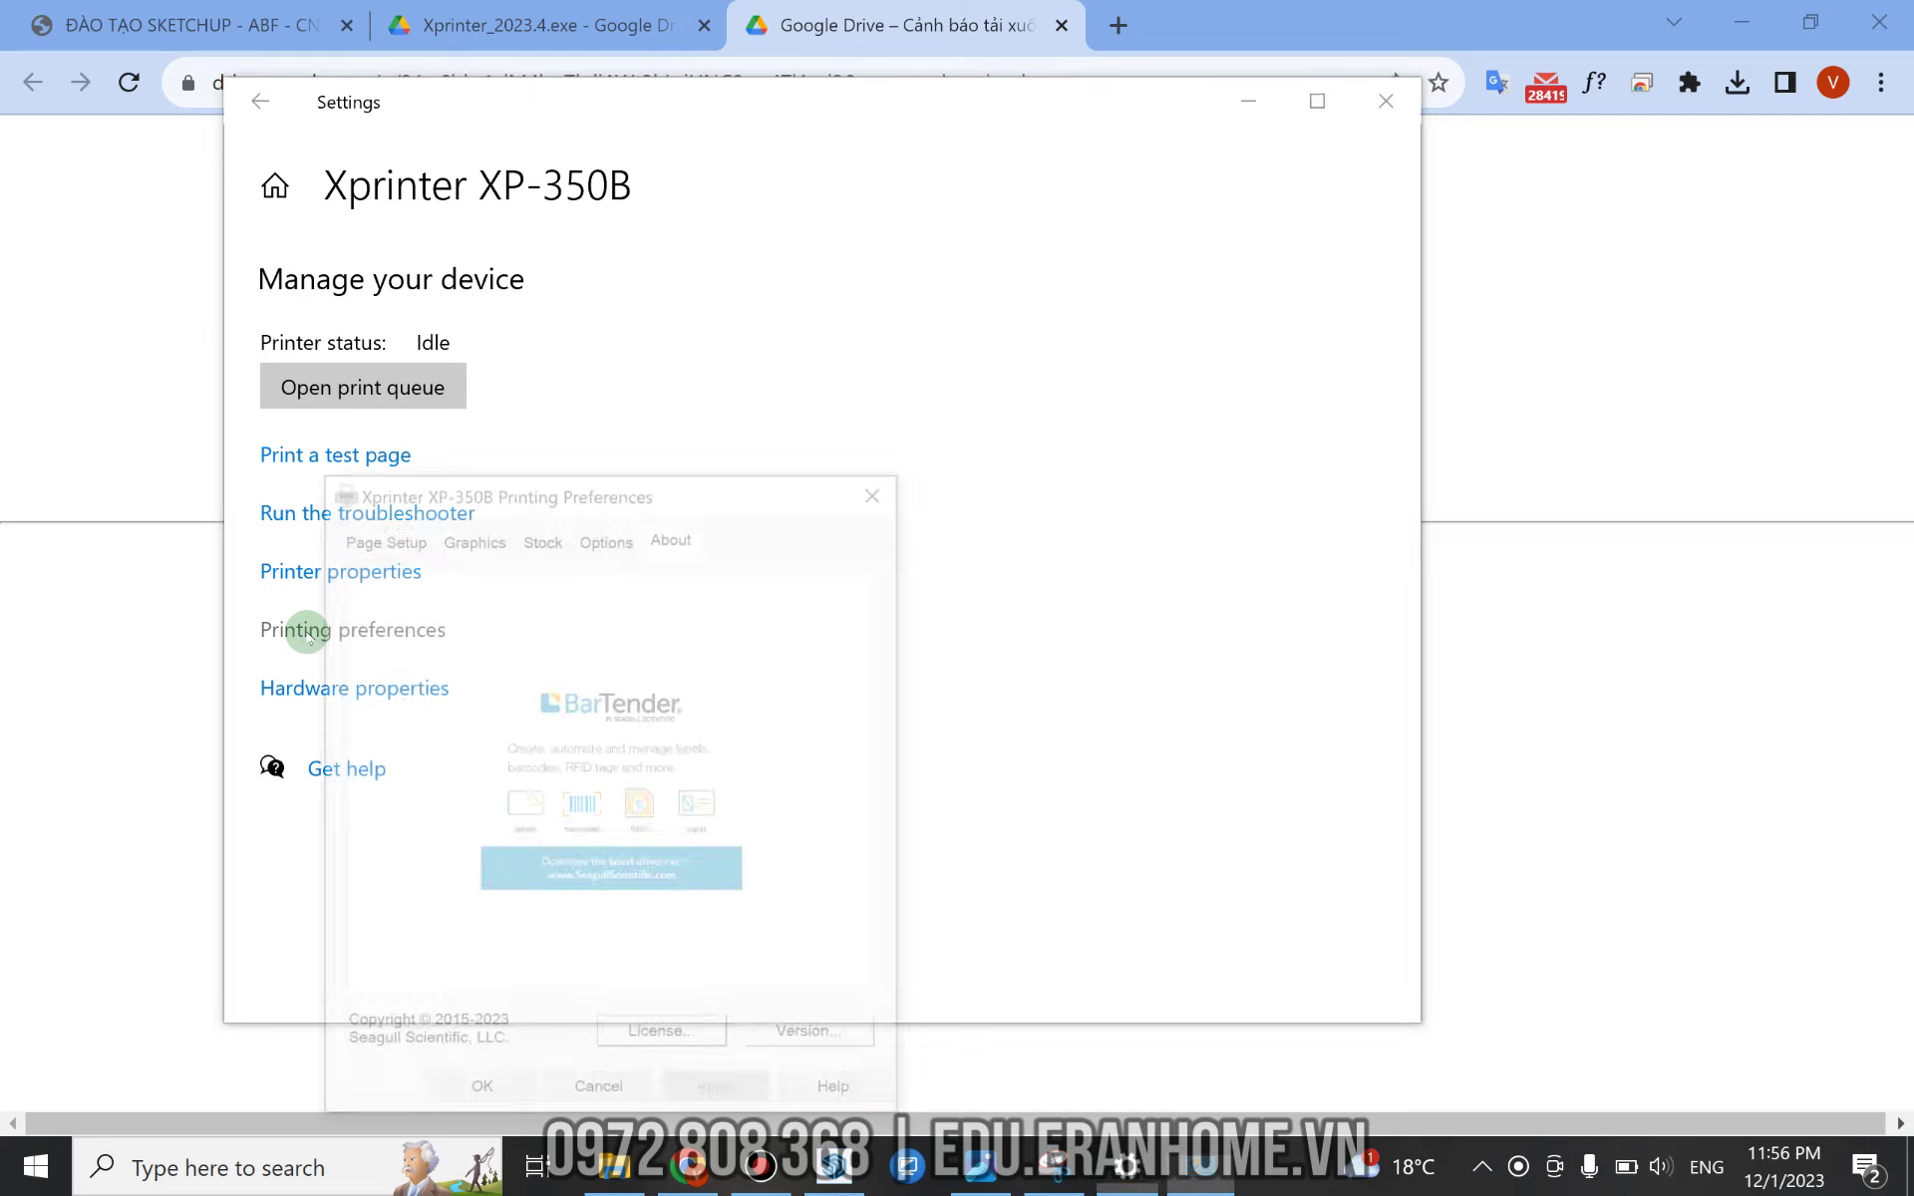
drag(581, 487, 1004, 262)
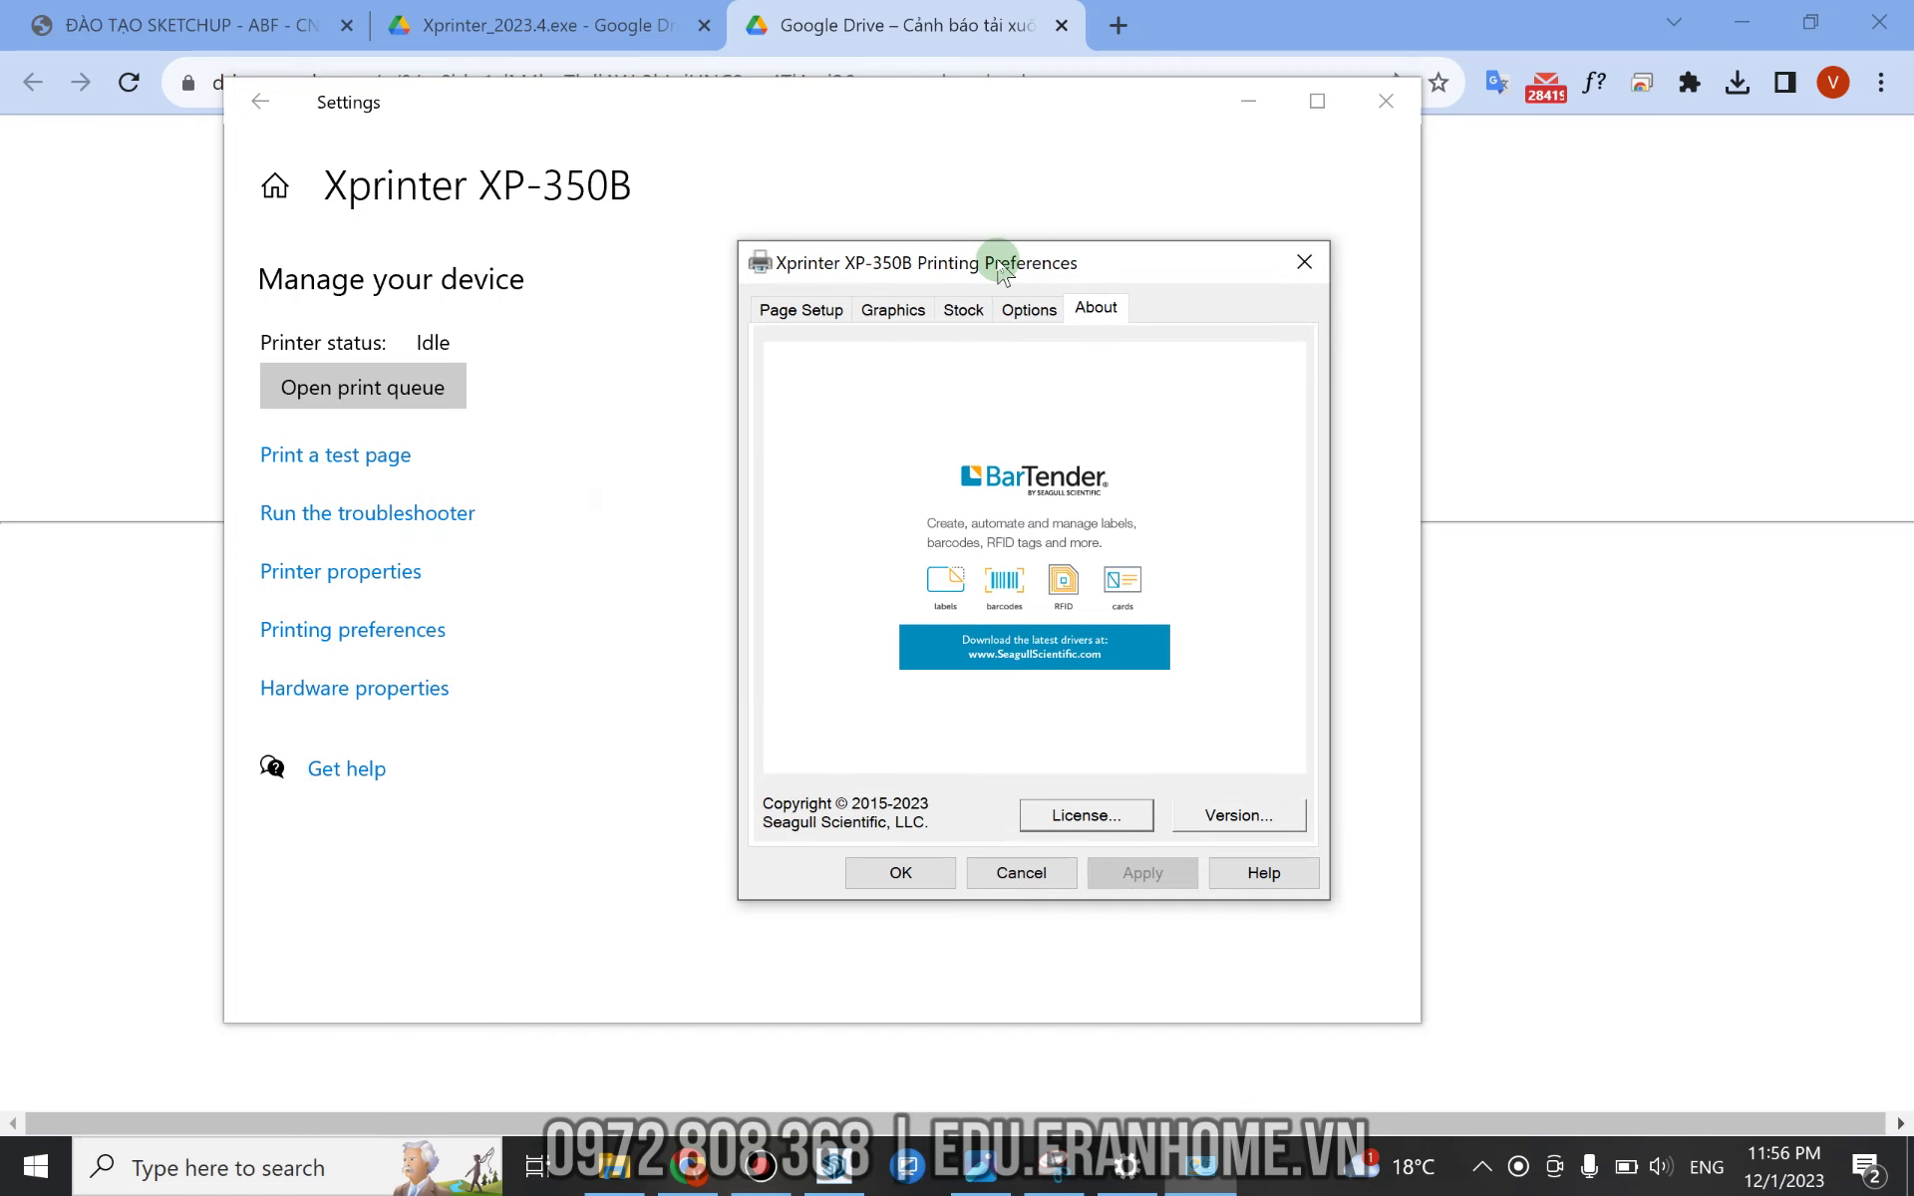
click(792, 315)
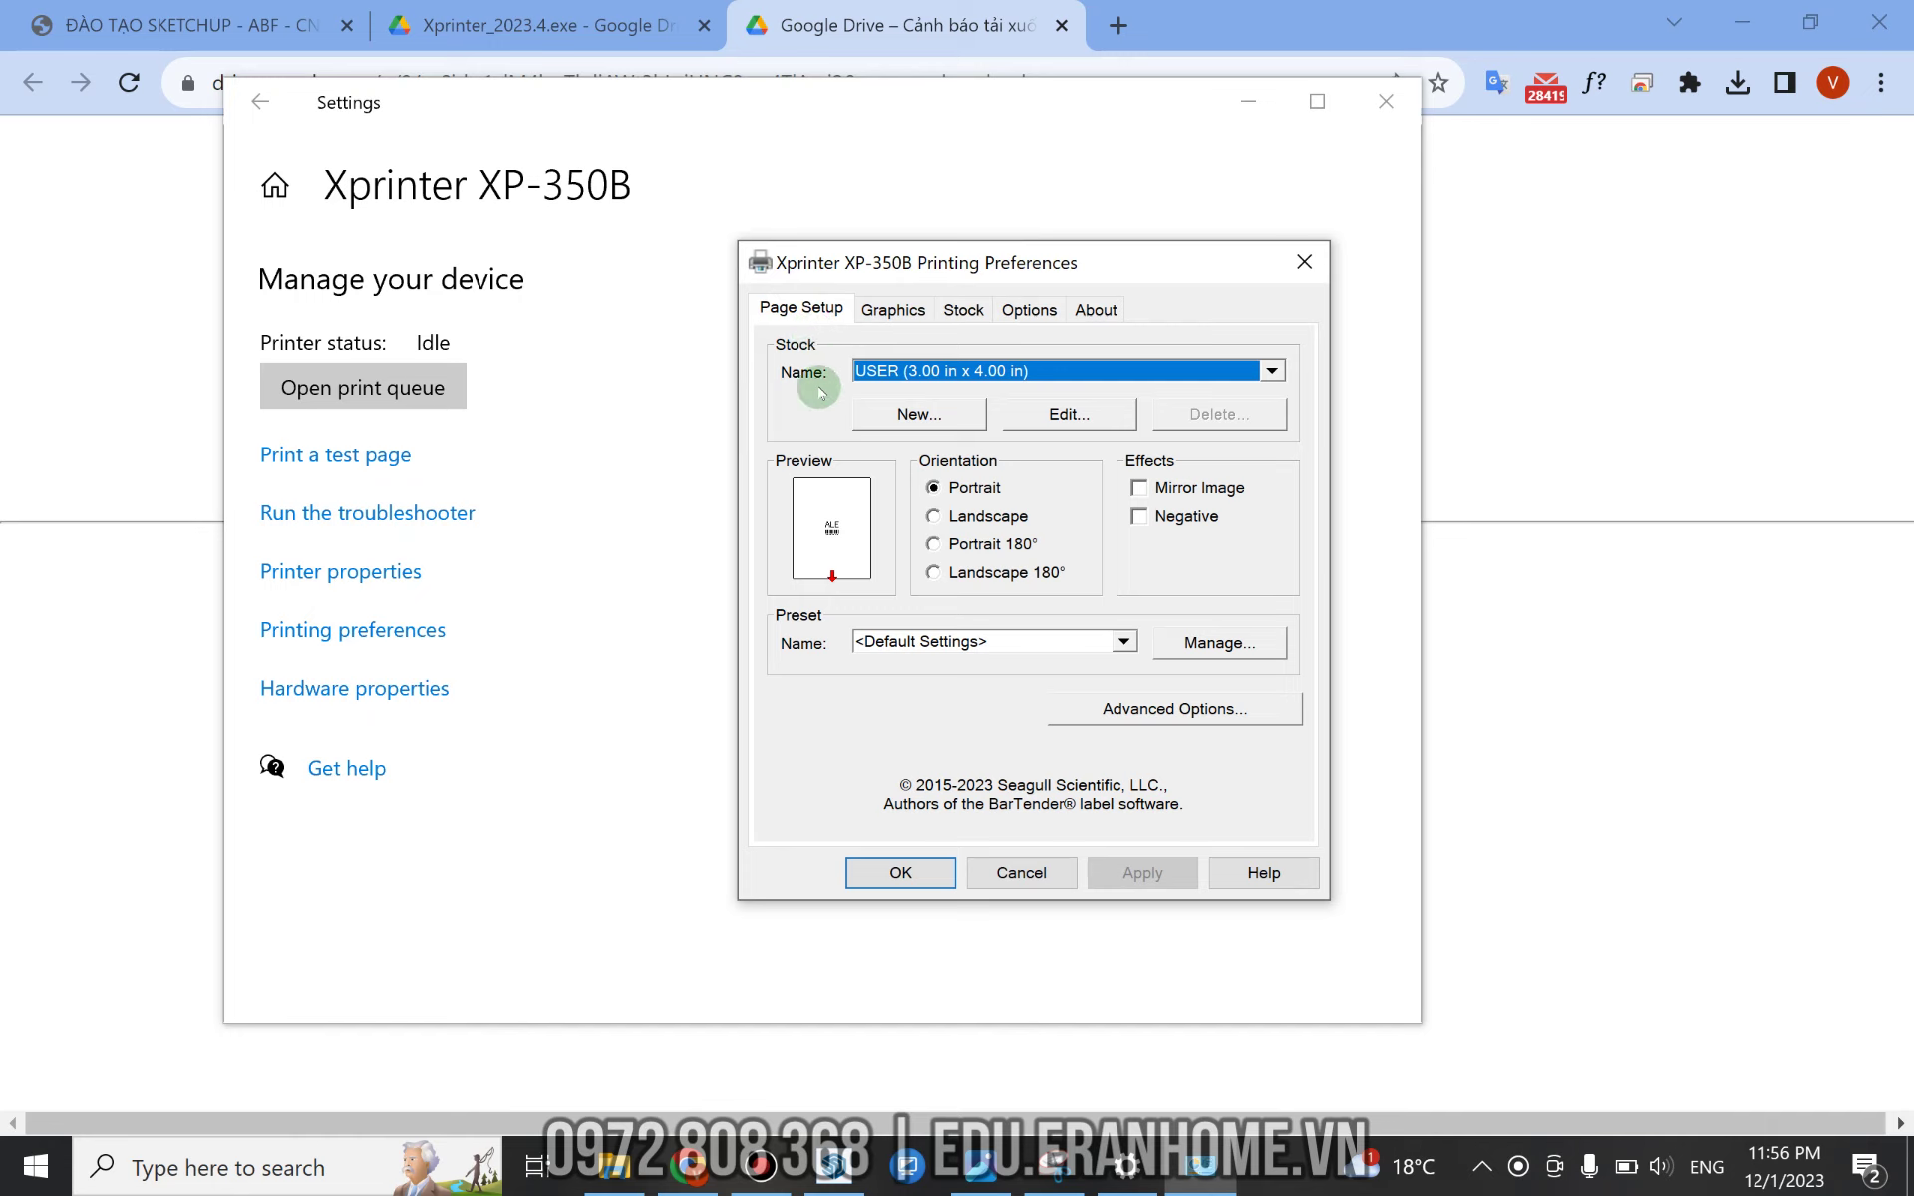
Edit the USER stock of the label printer, setting the label width to 60 mm and the height to 40 mm.
click(1271, 372)
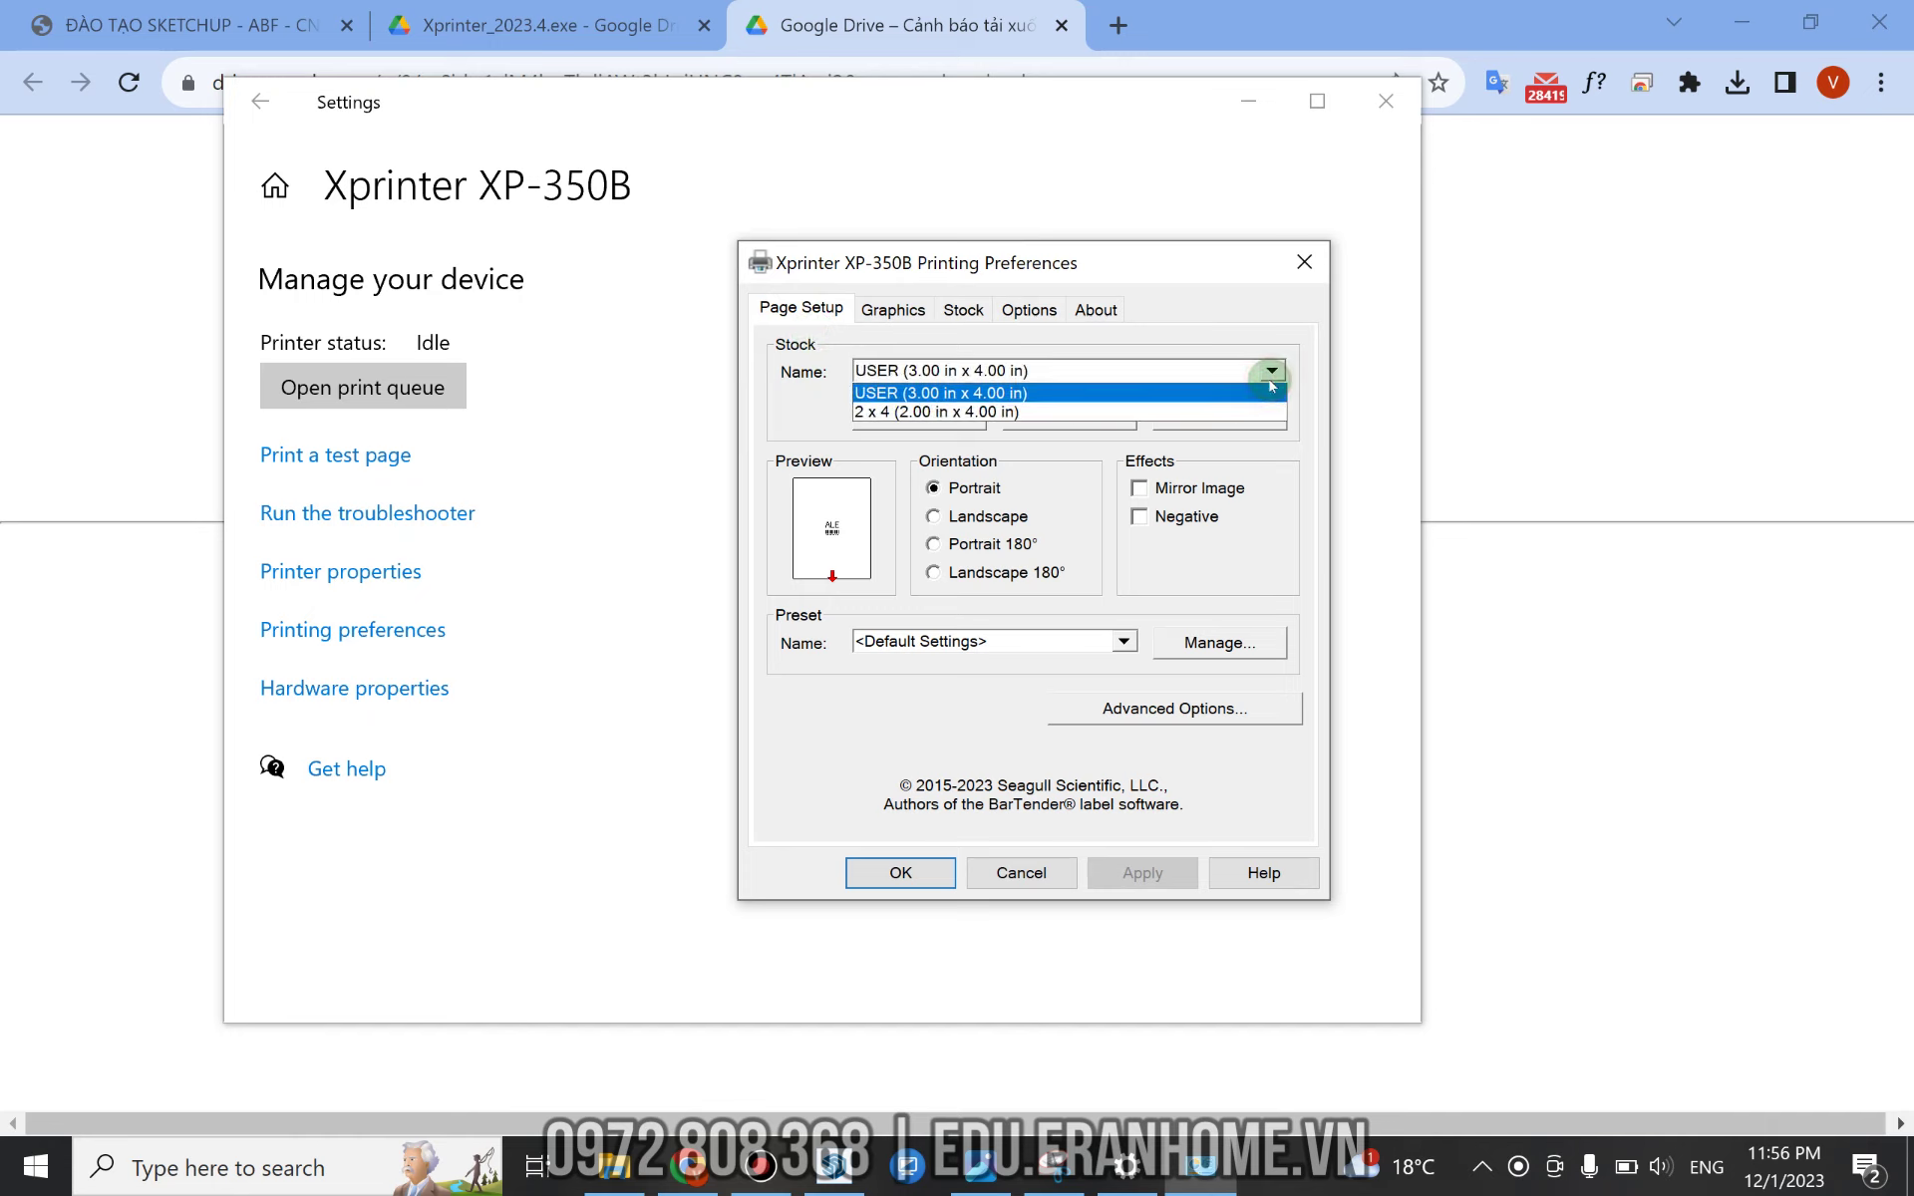
click(1023, 395)
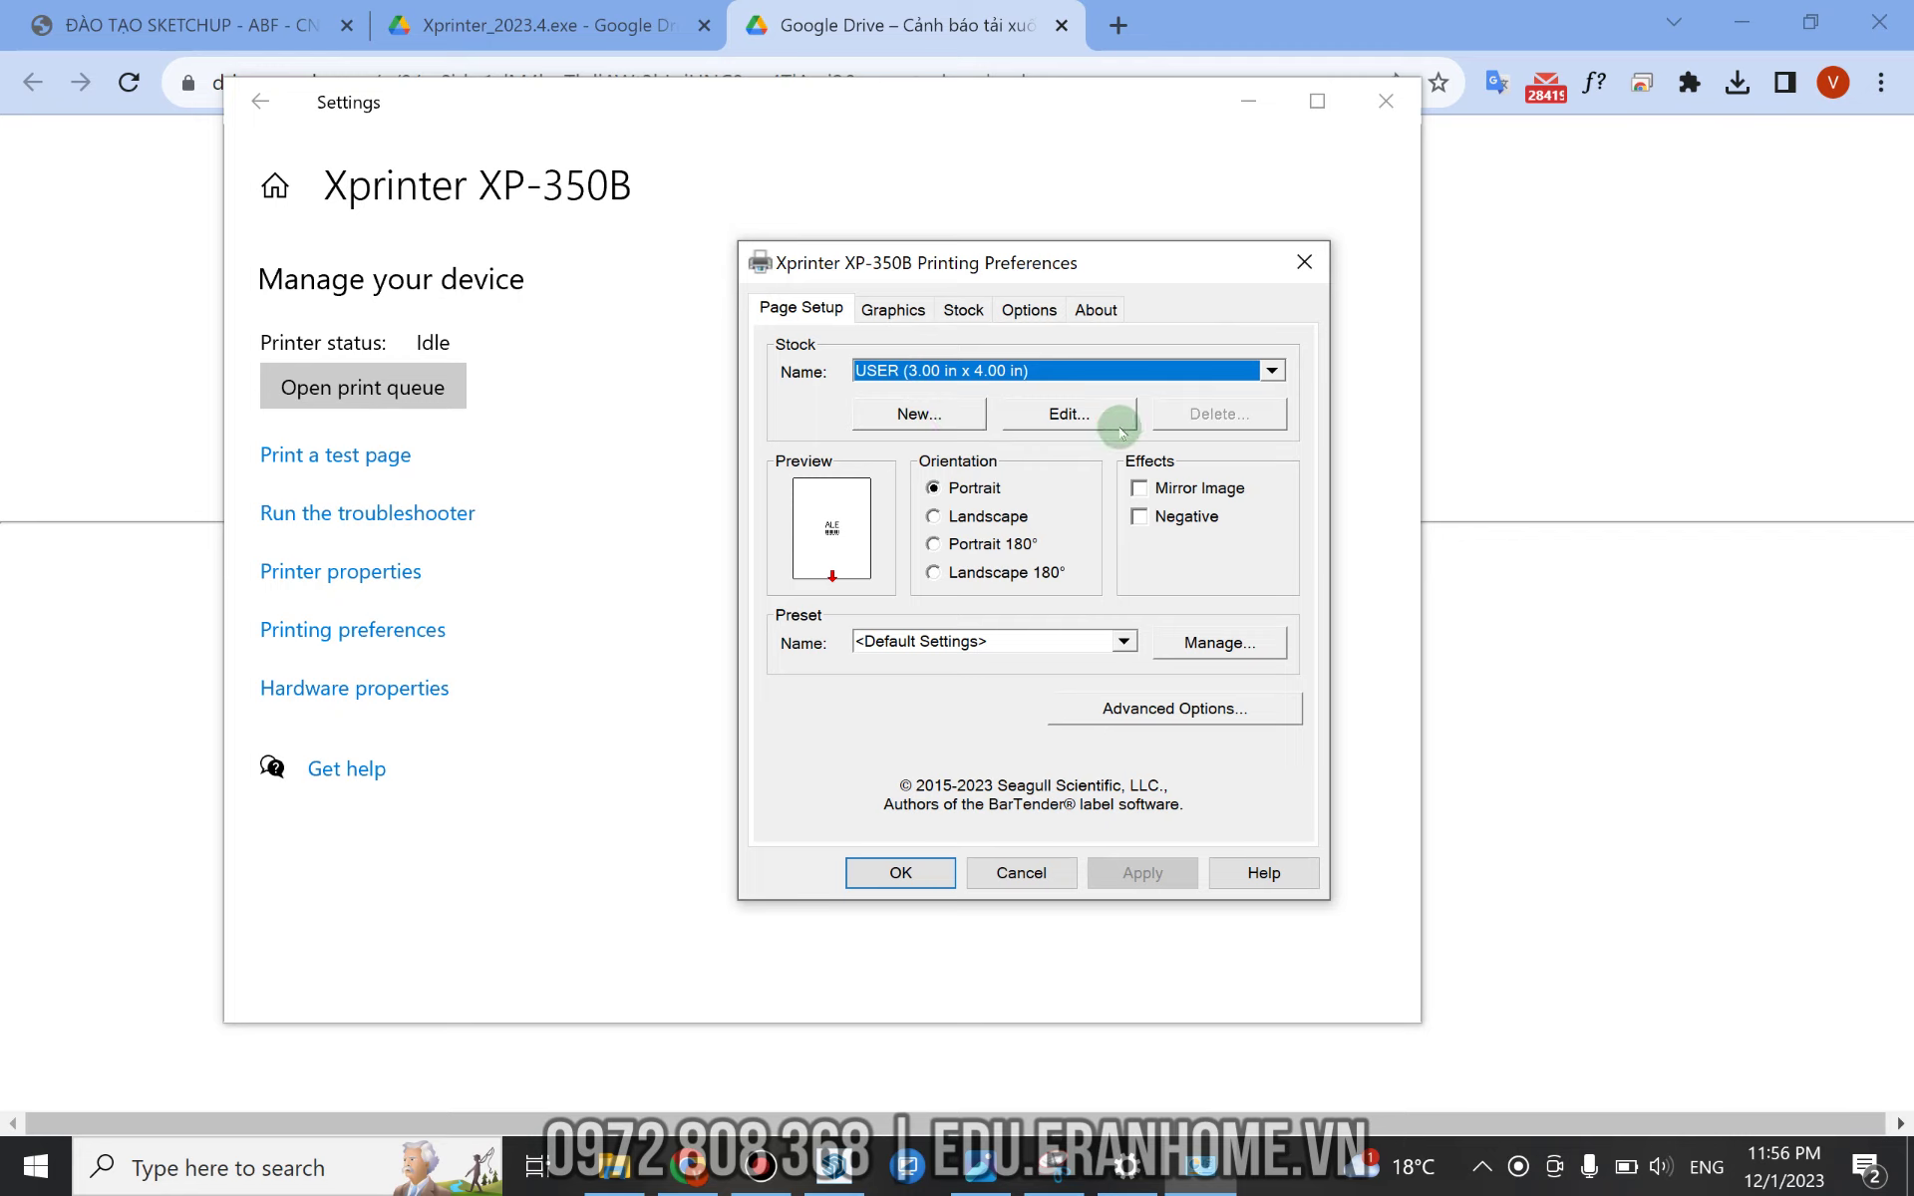
click(1090, 417)
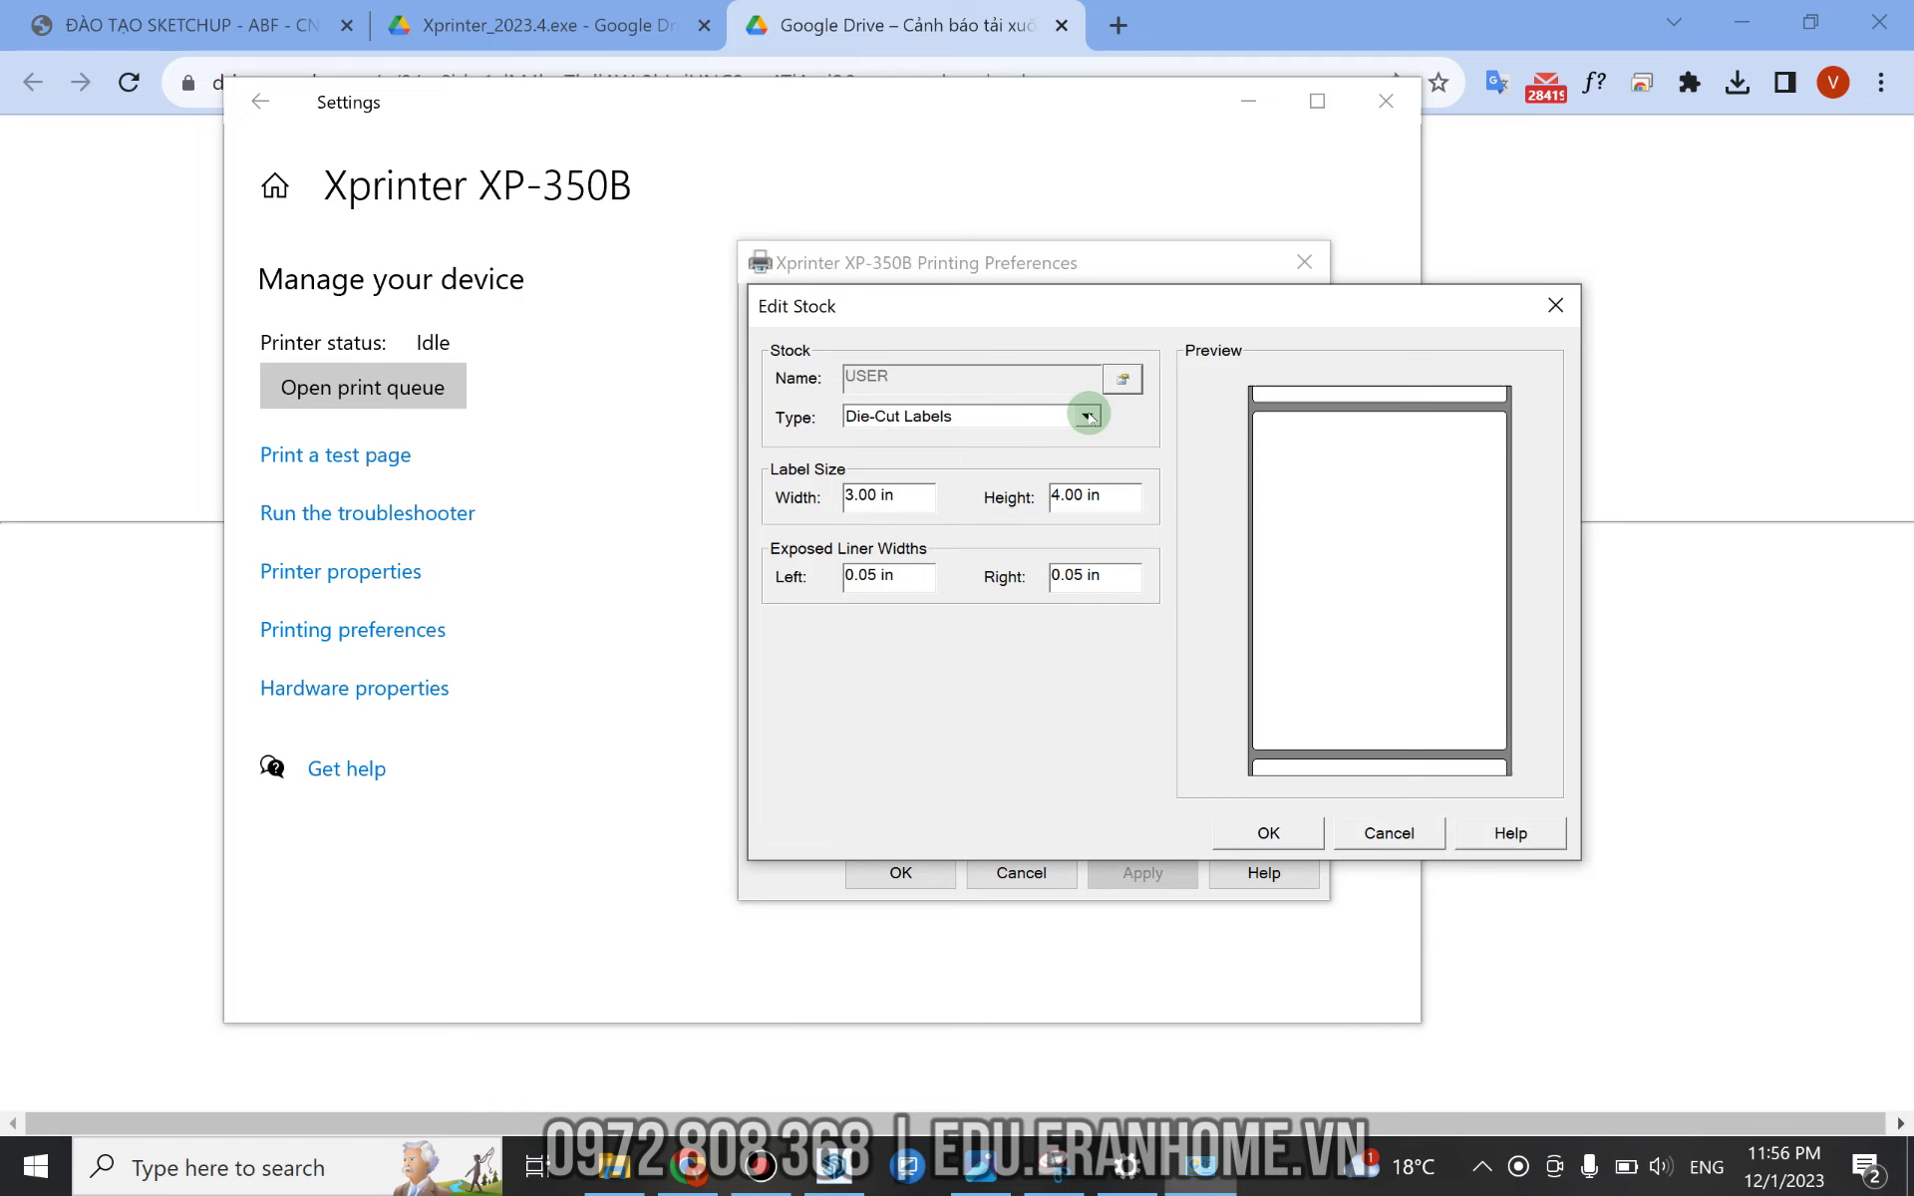
drag(901, 495, 732, 513)
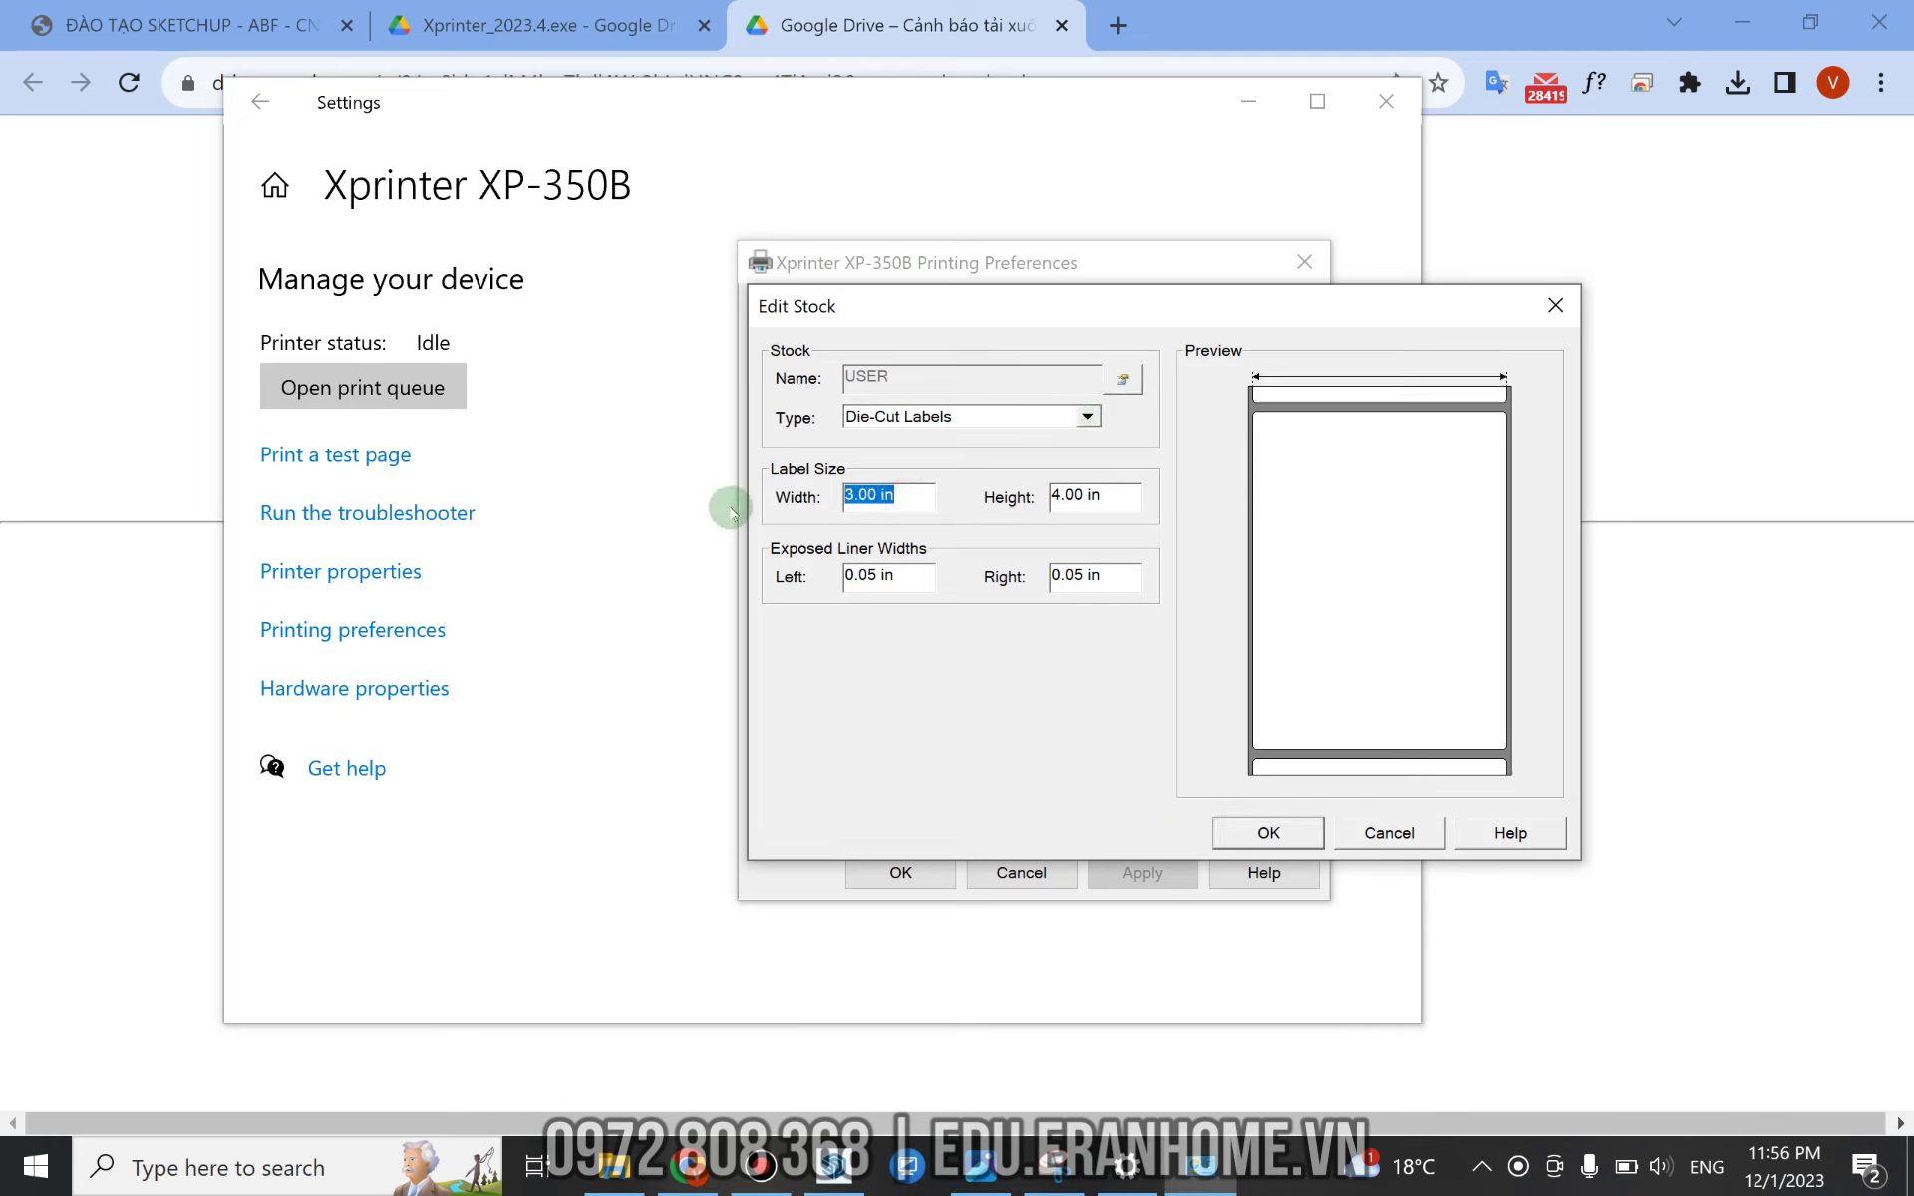
text(60)
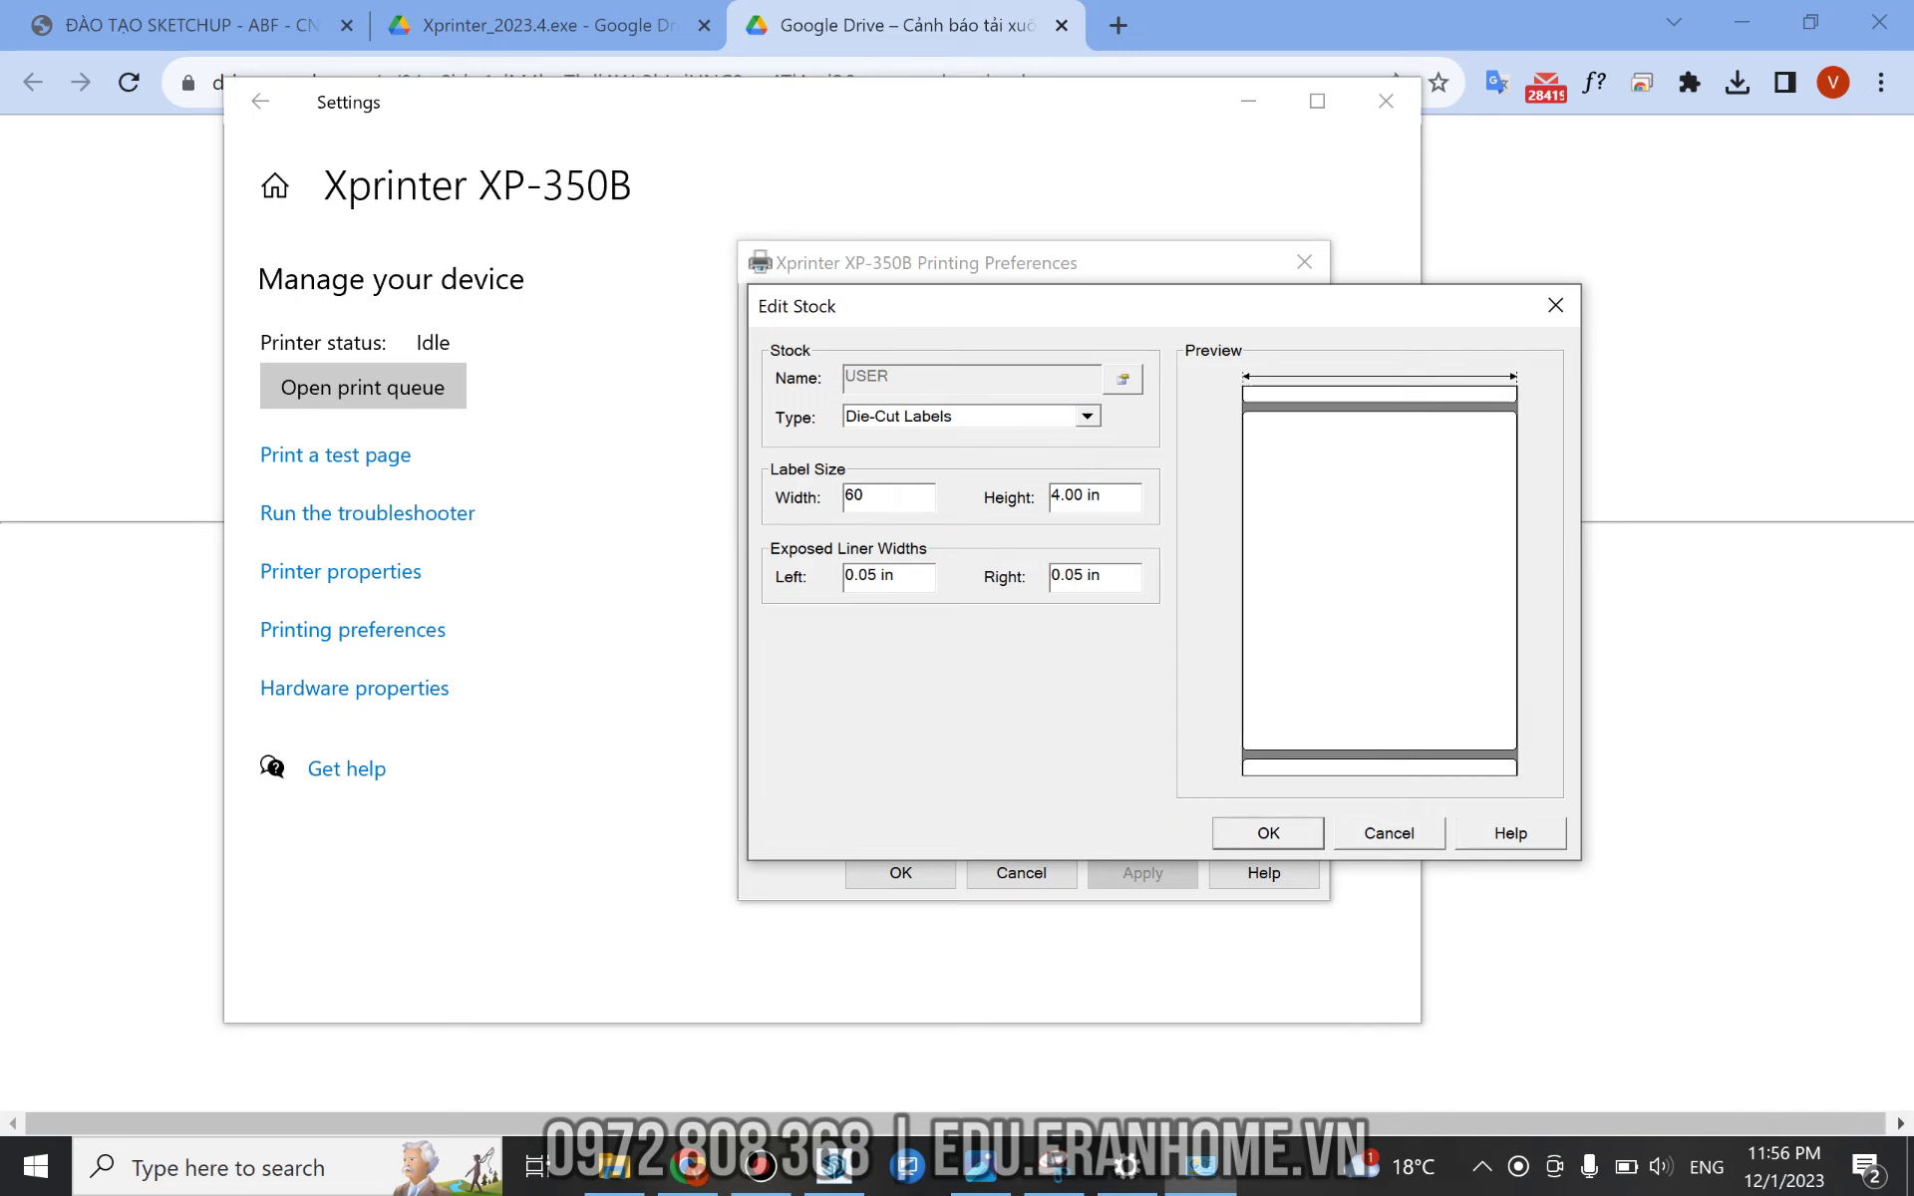
text(mm)
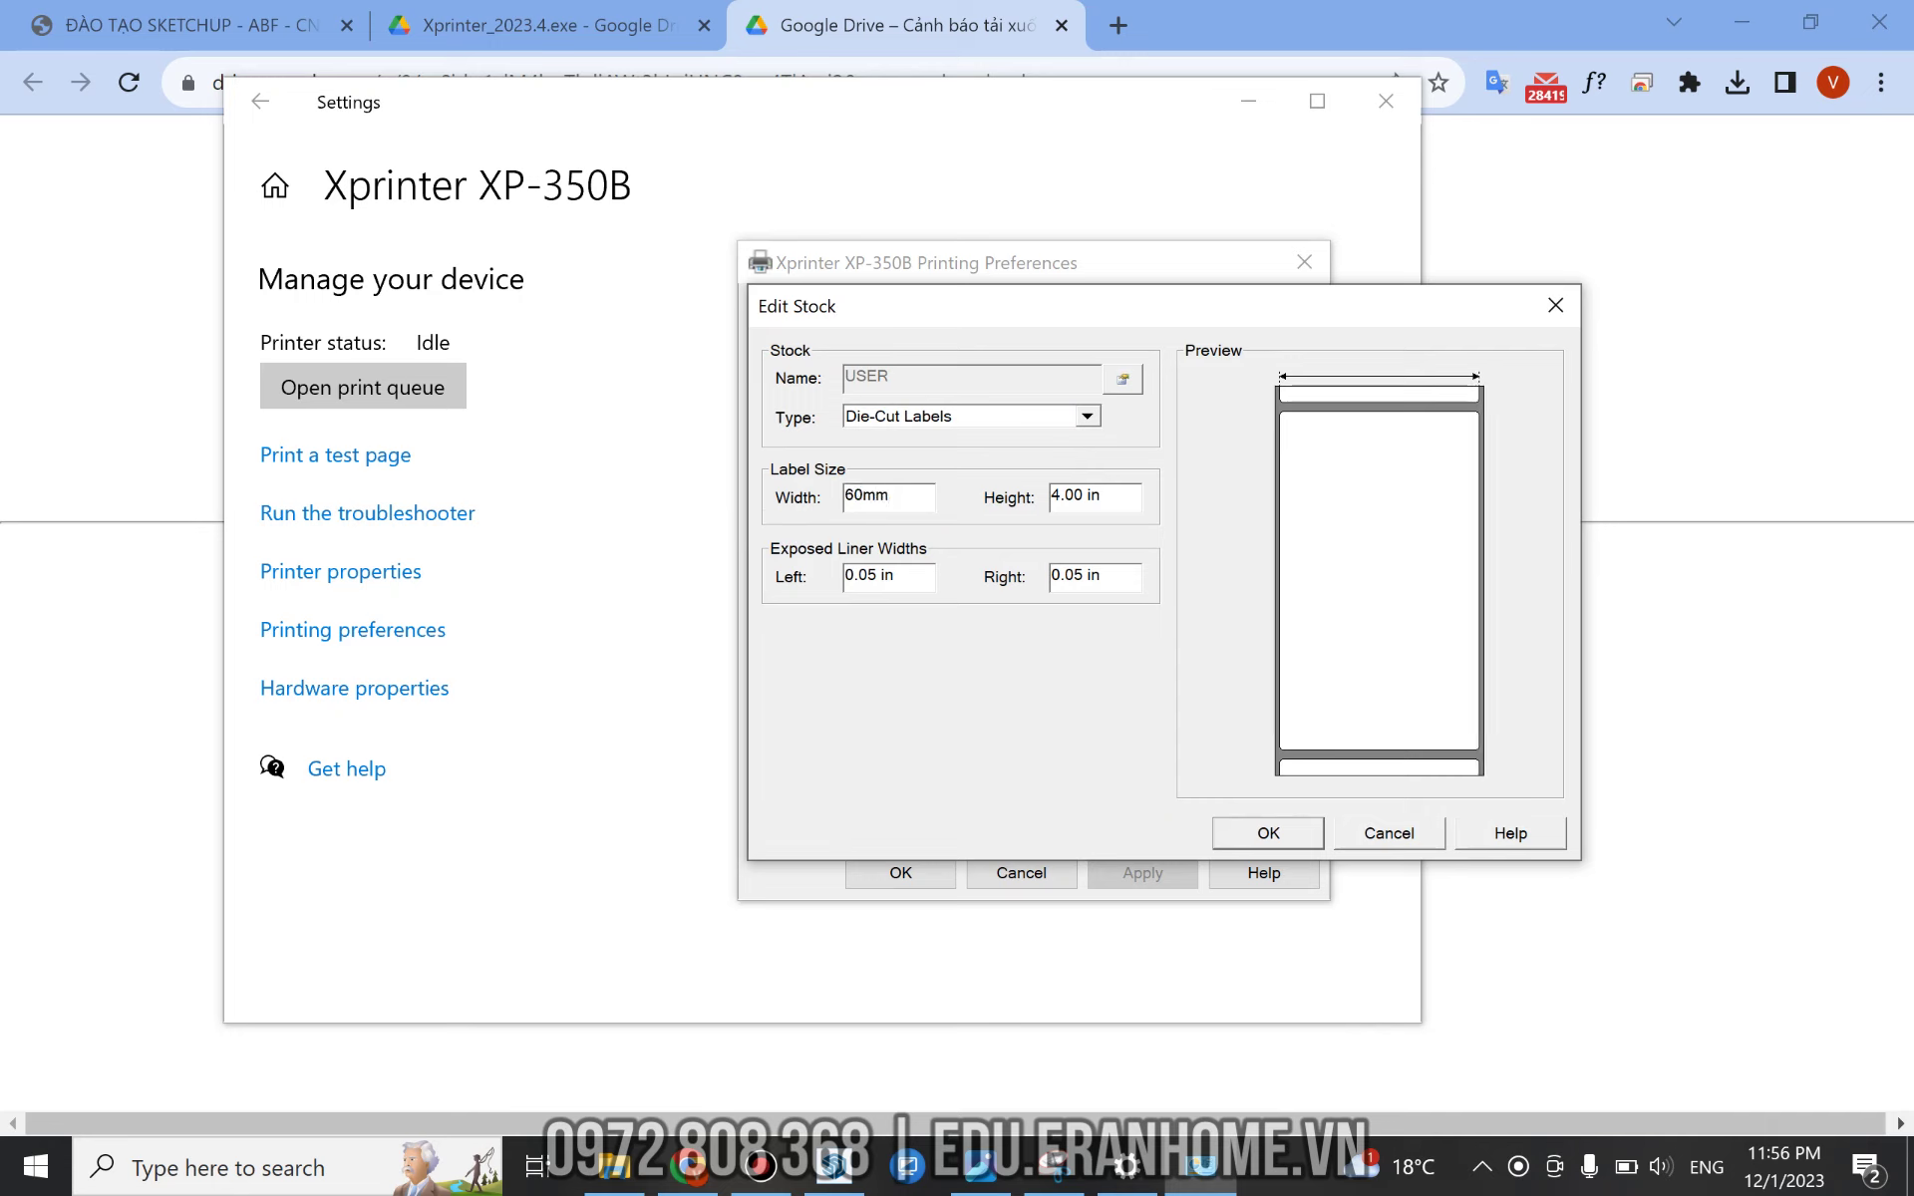
drag(1121, 495, 992, 507)
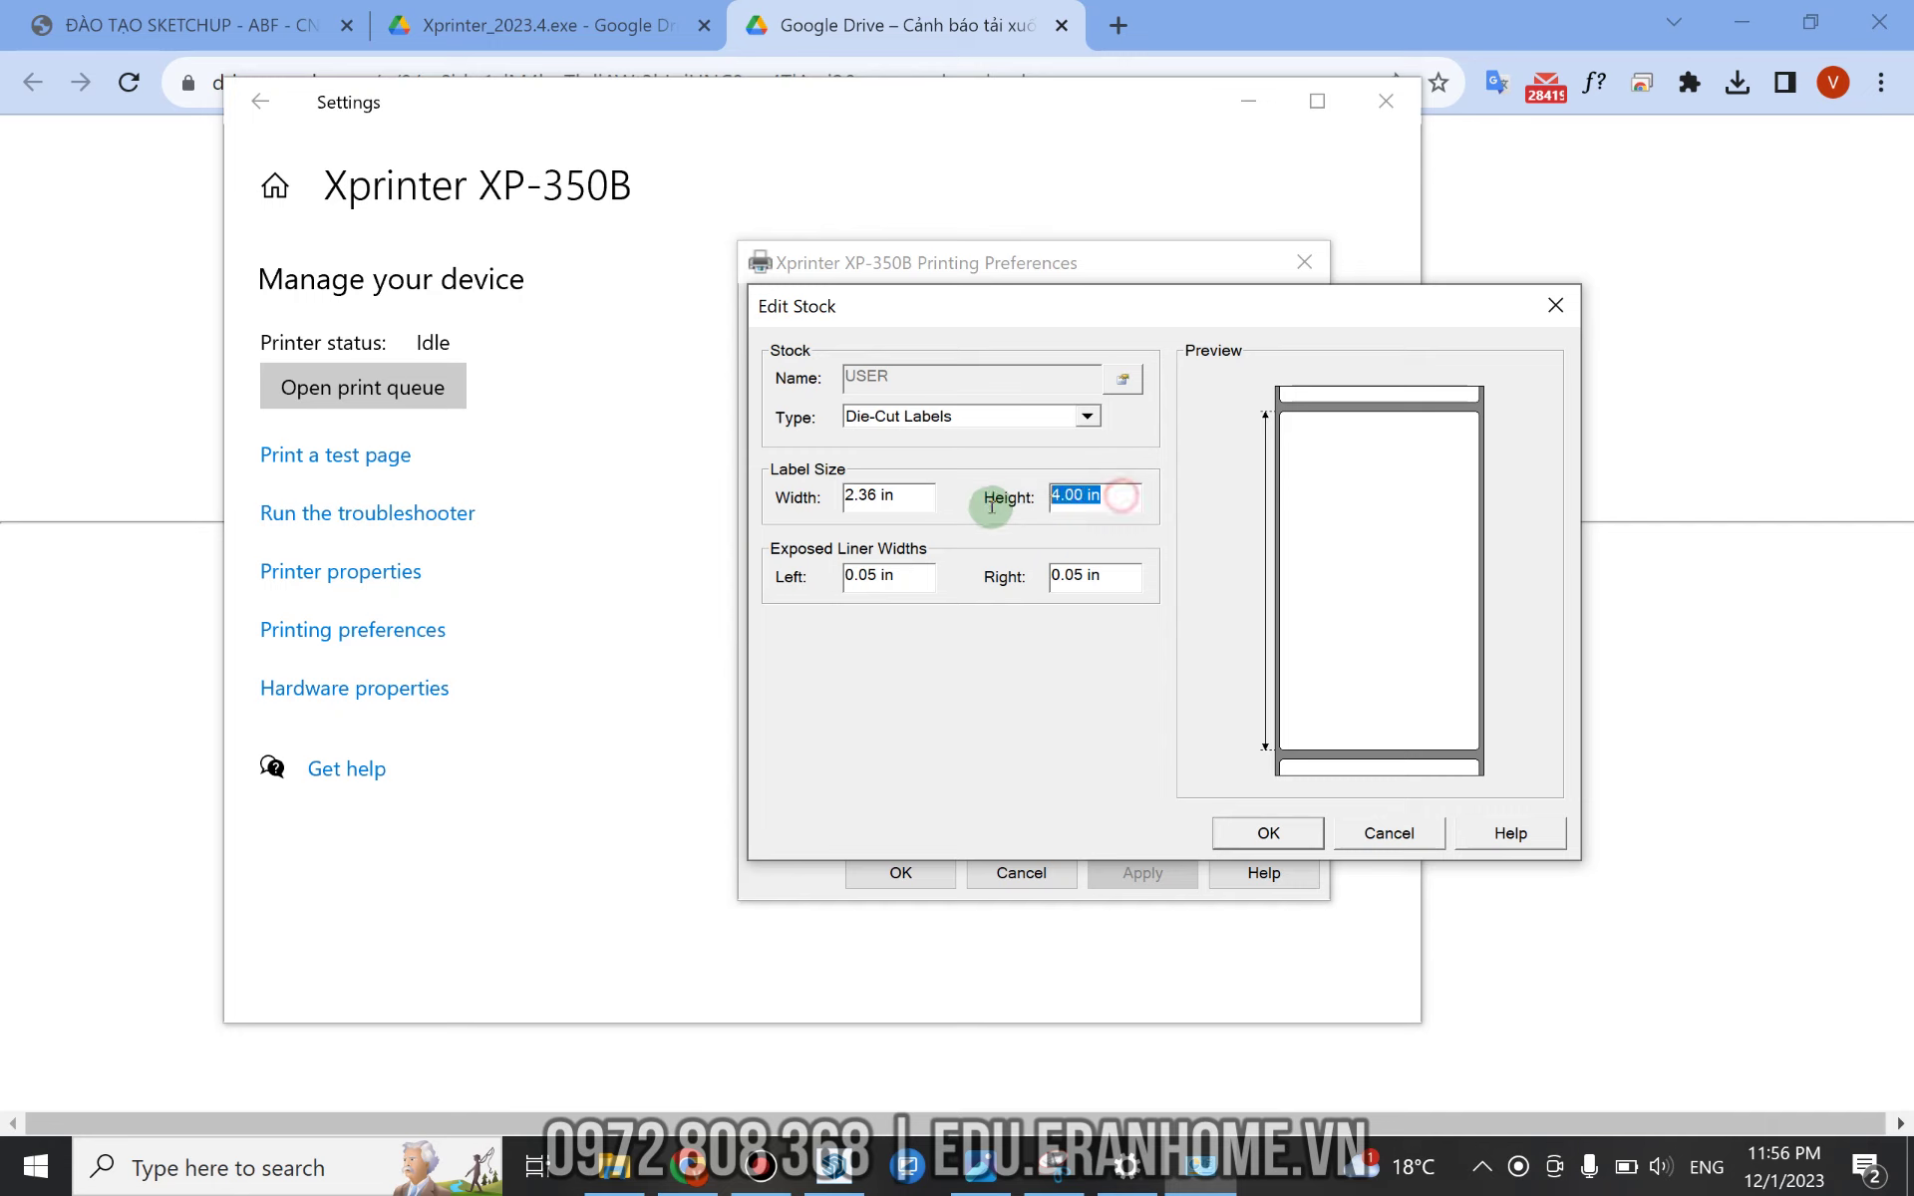
text(40)
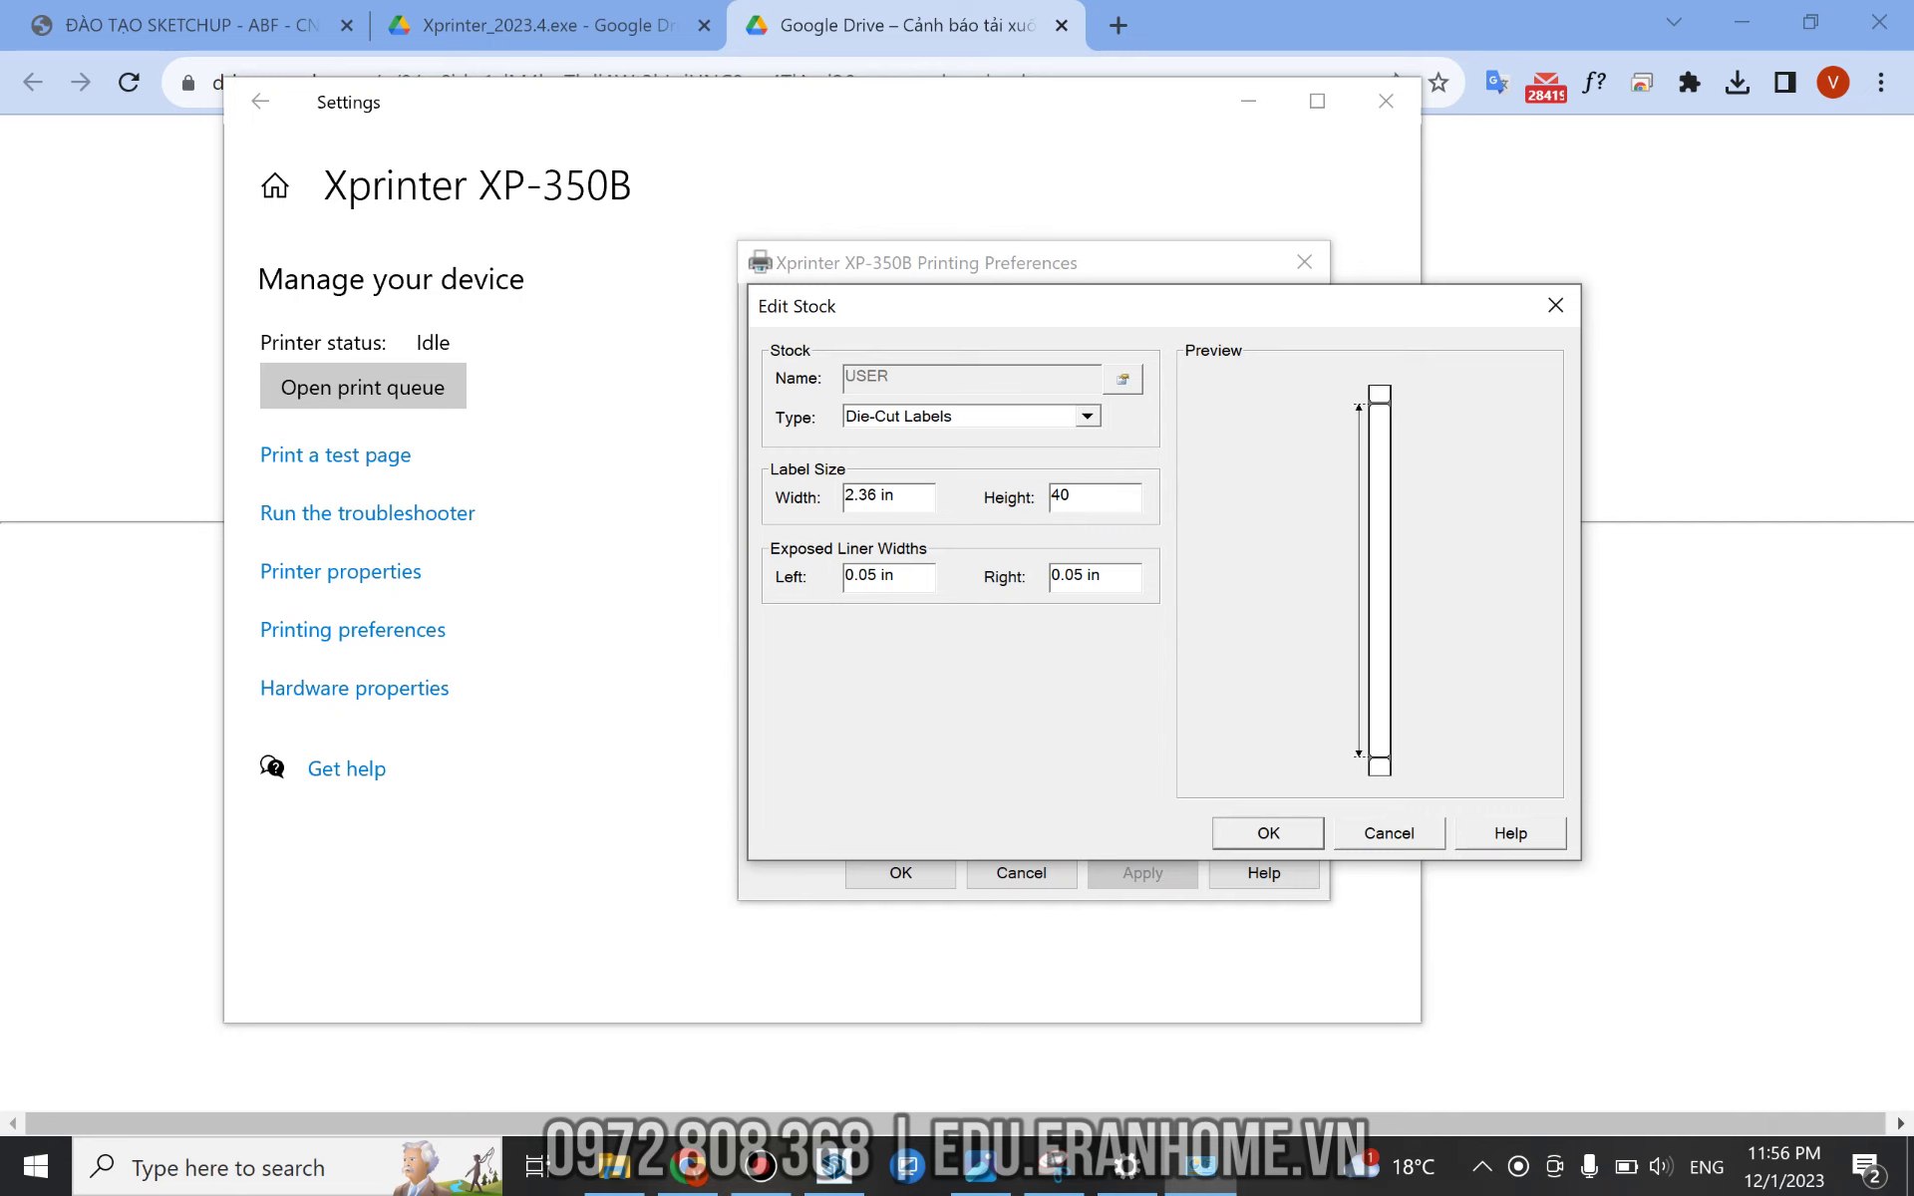
text(mm)
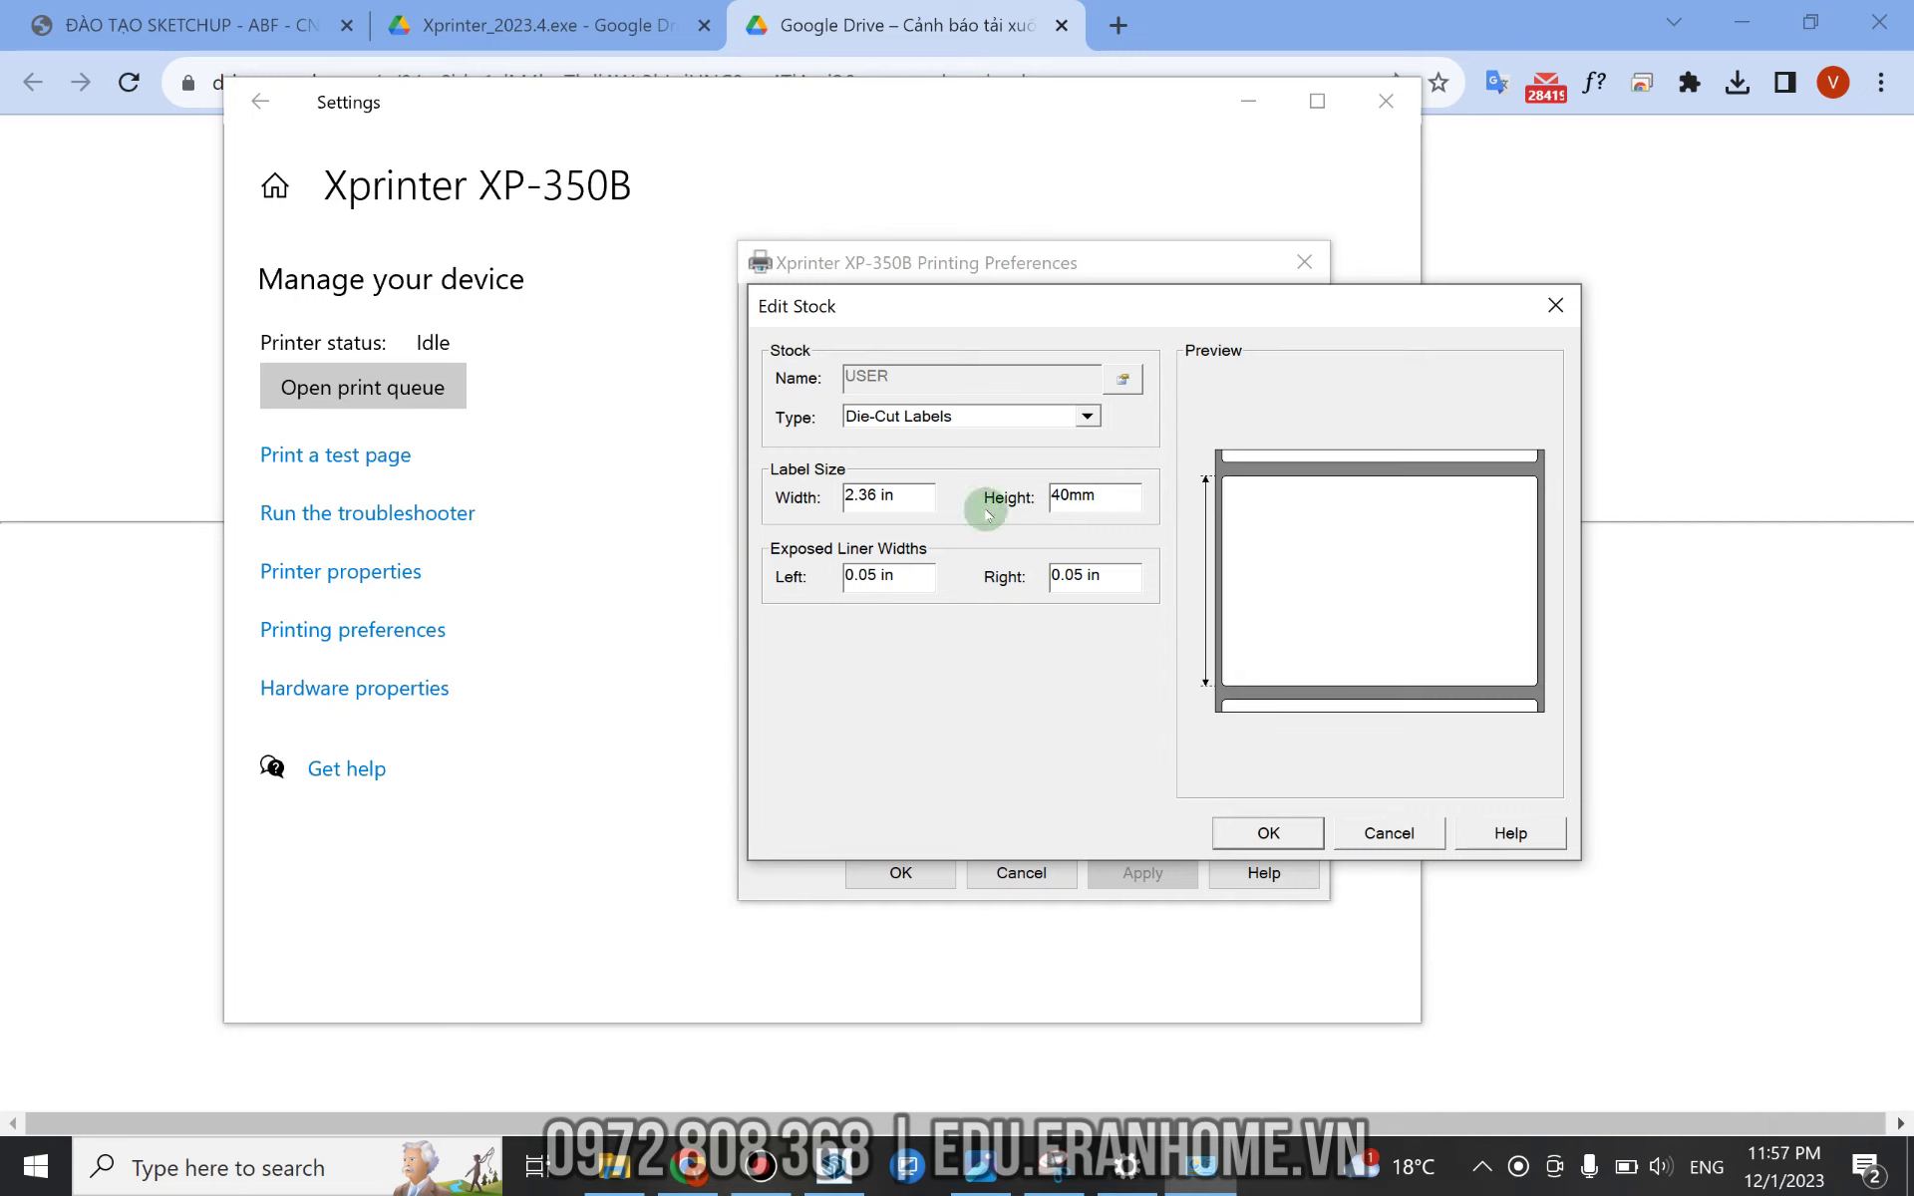
Check the converted label width and height, accept the stock edit, and apply and close the printing preferences.
click(897, 496)
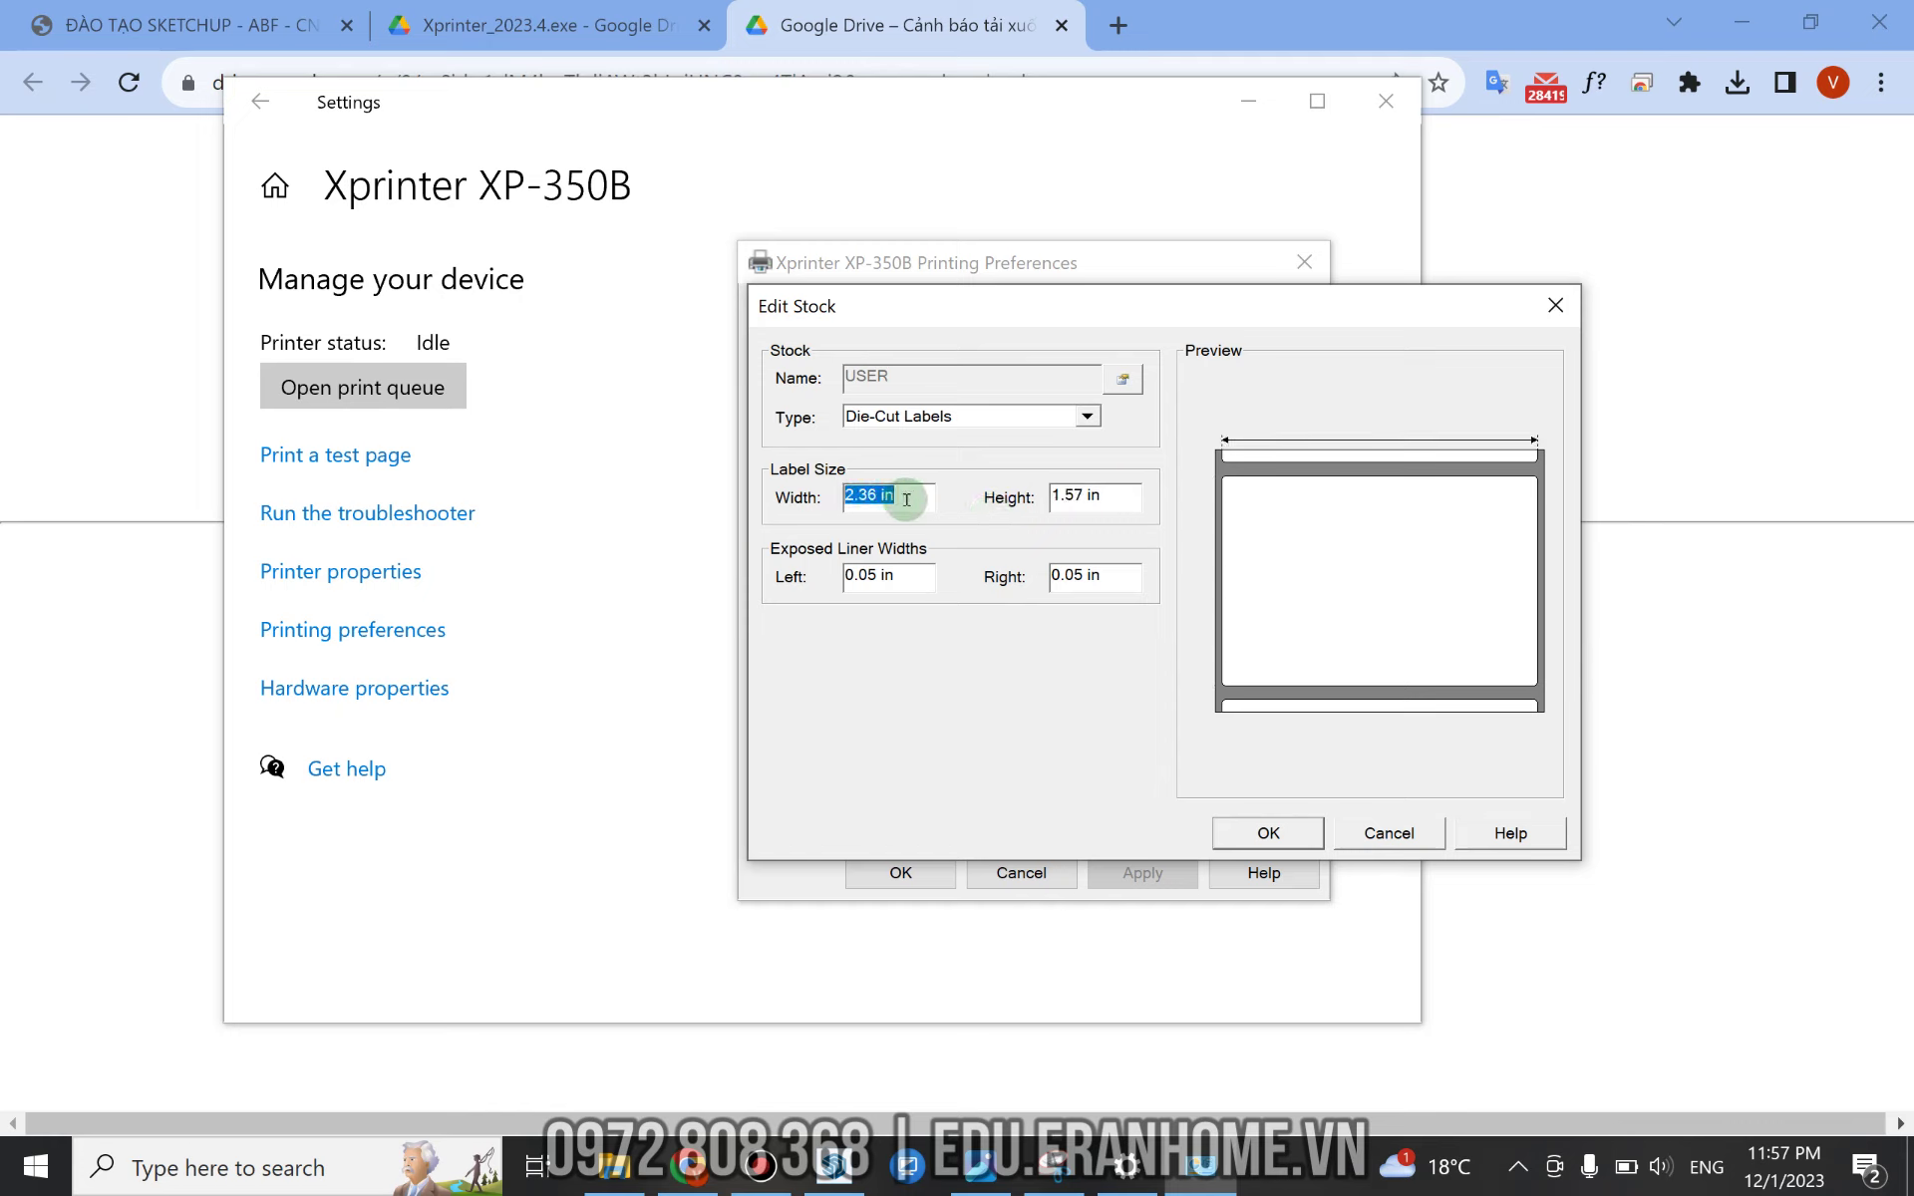
click(1101, 498)
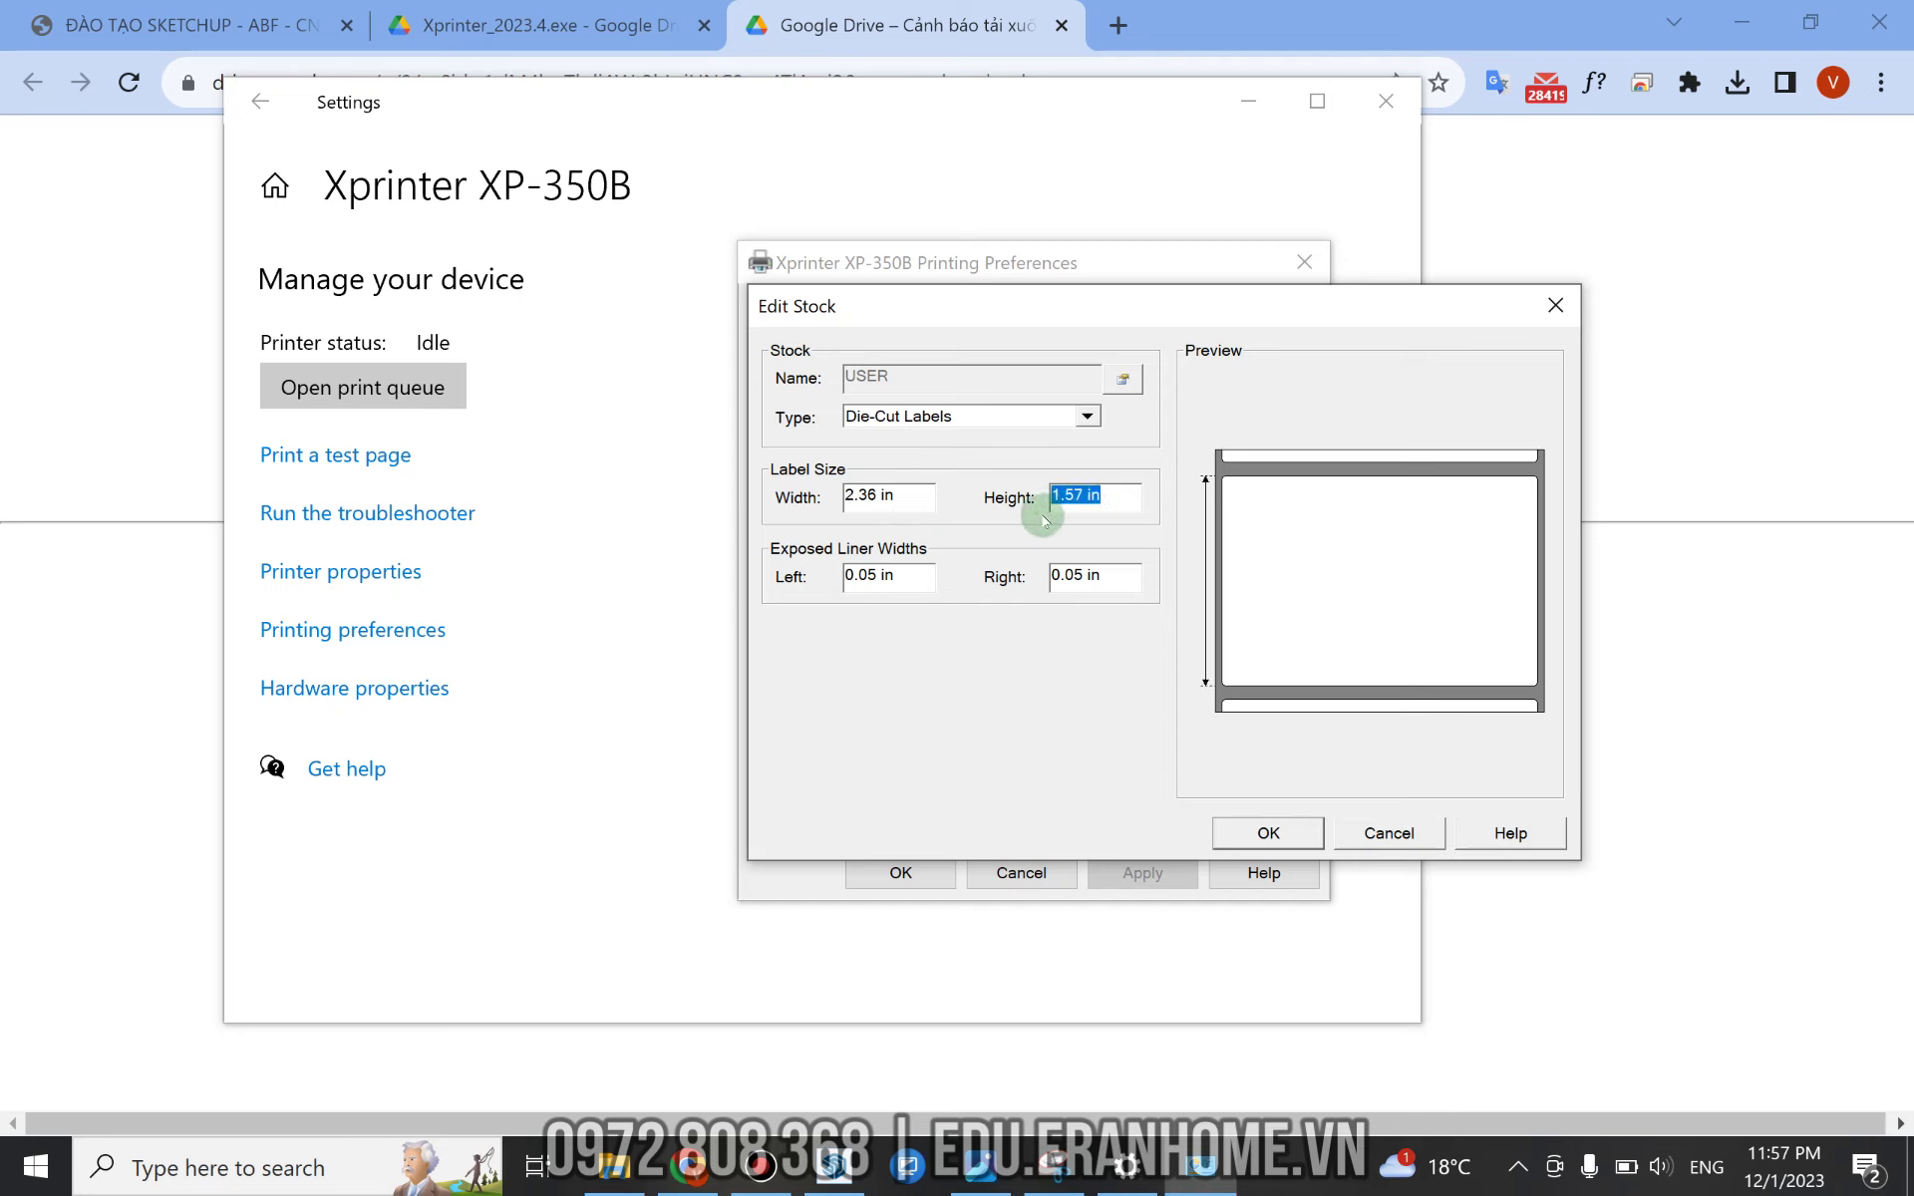
click(1285, 835)
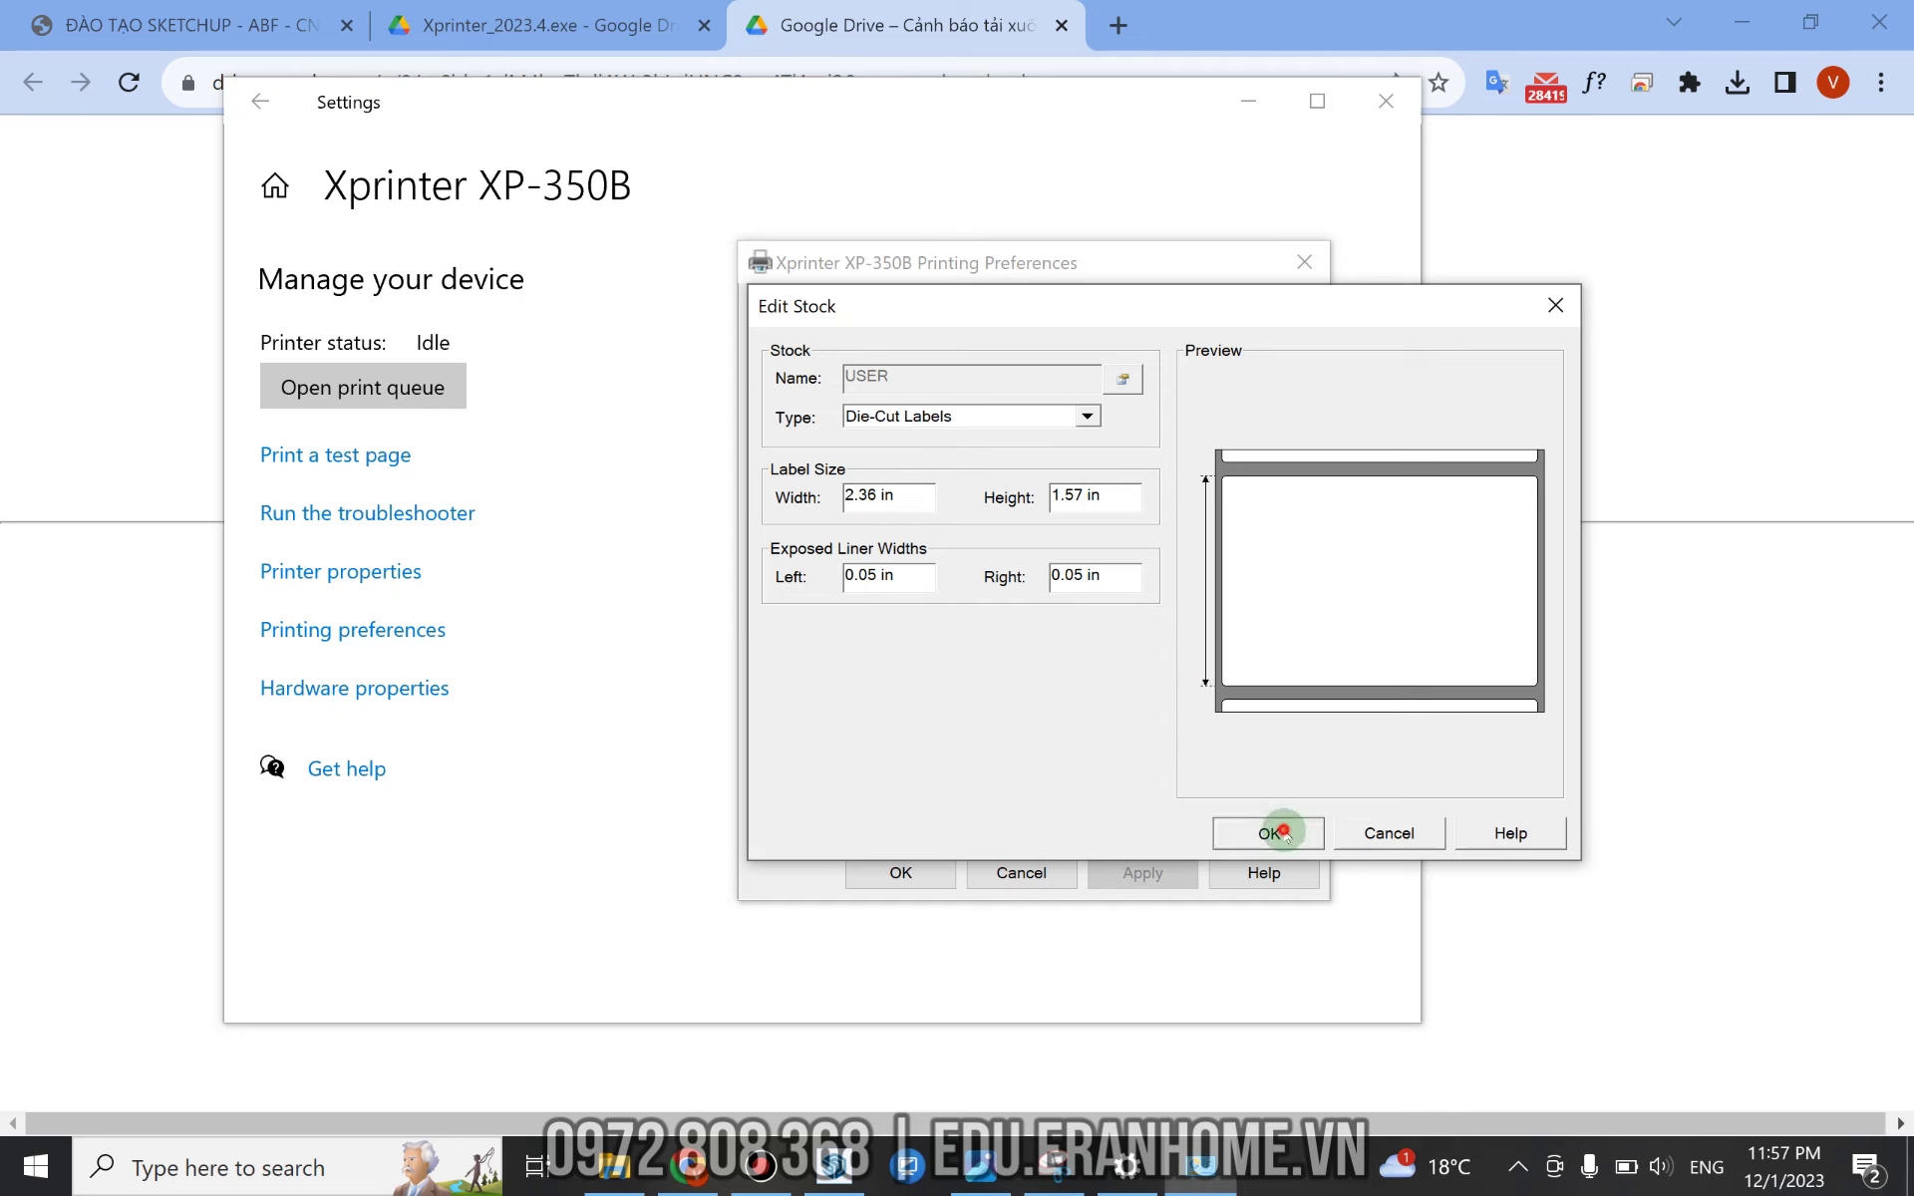
click(1153, 877)
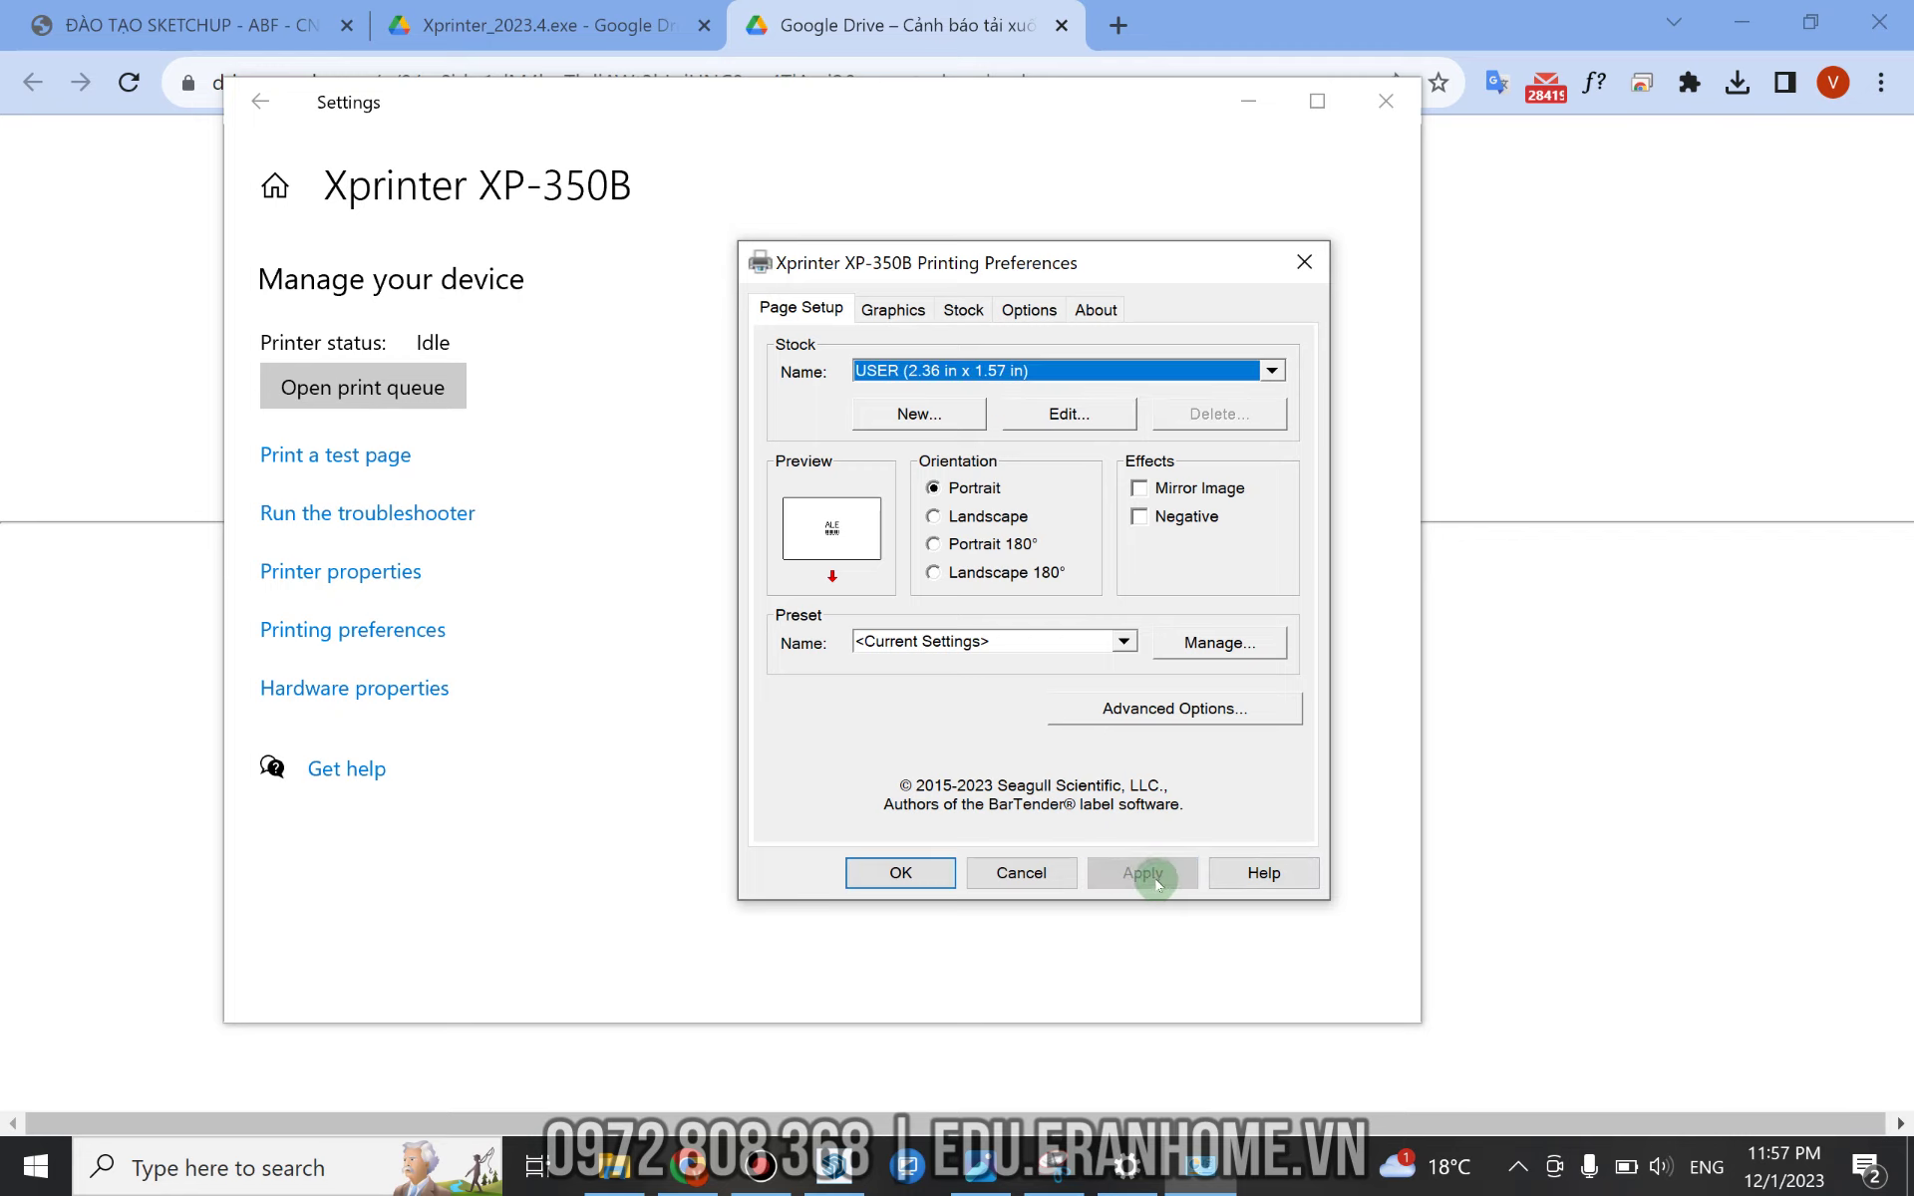
click(902, 874)
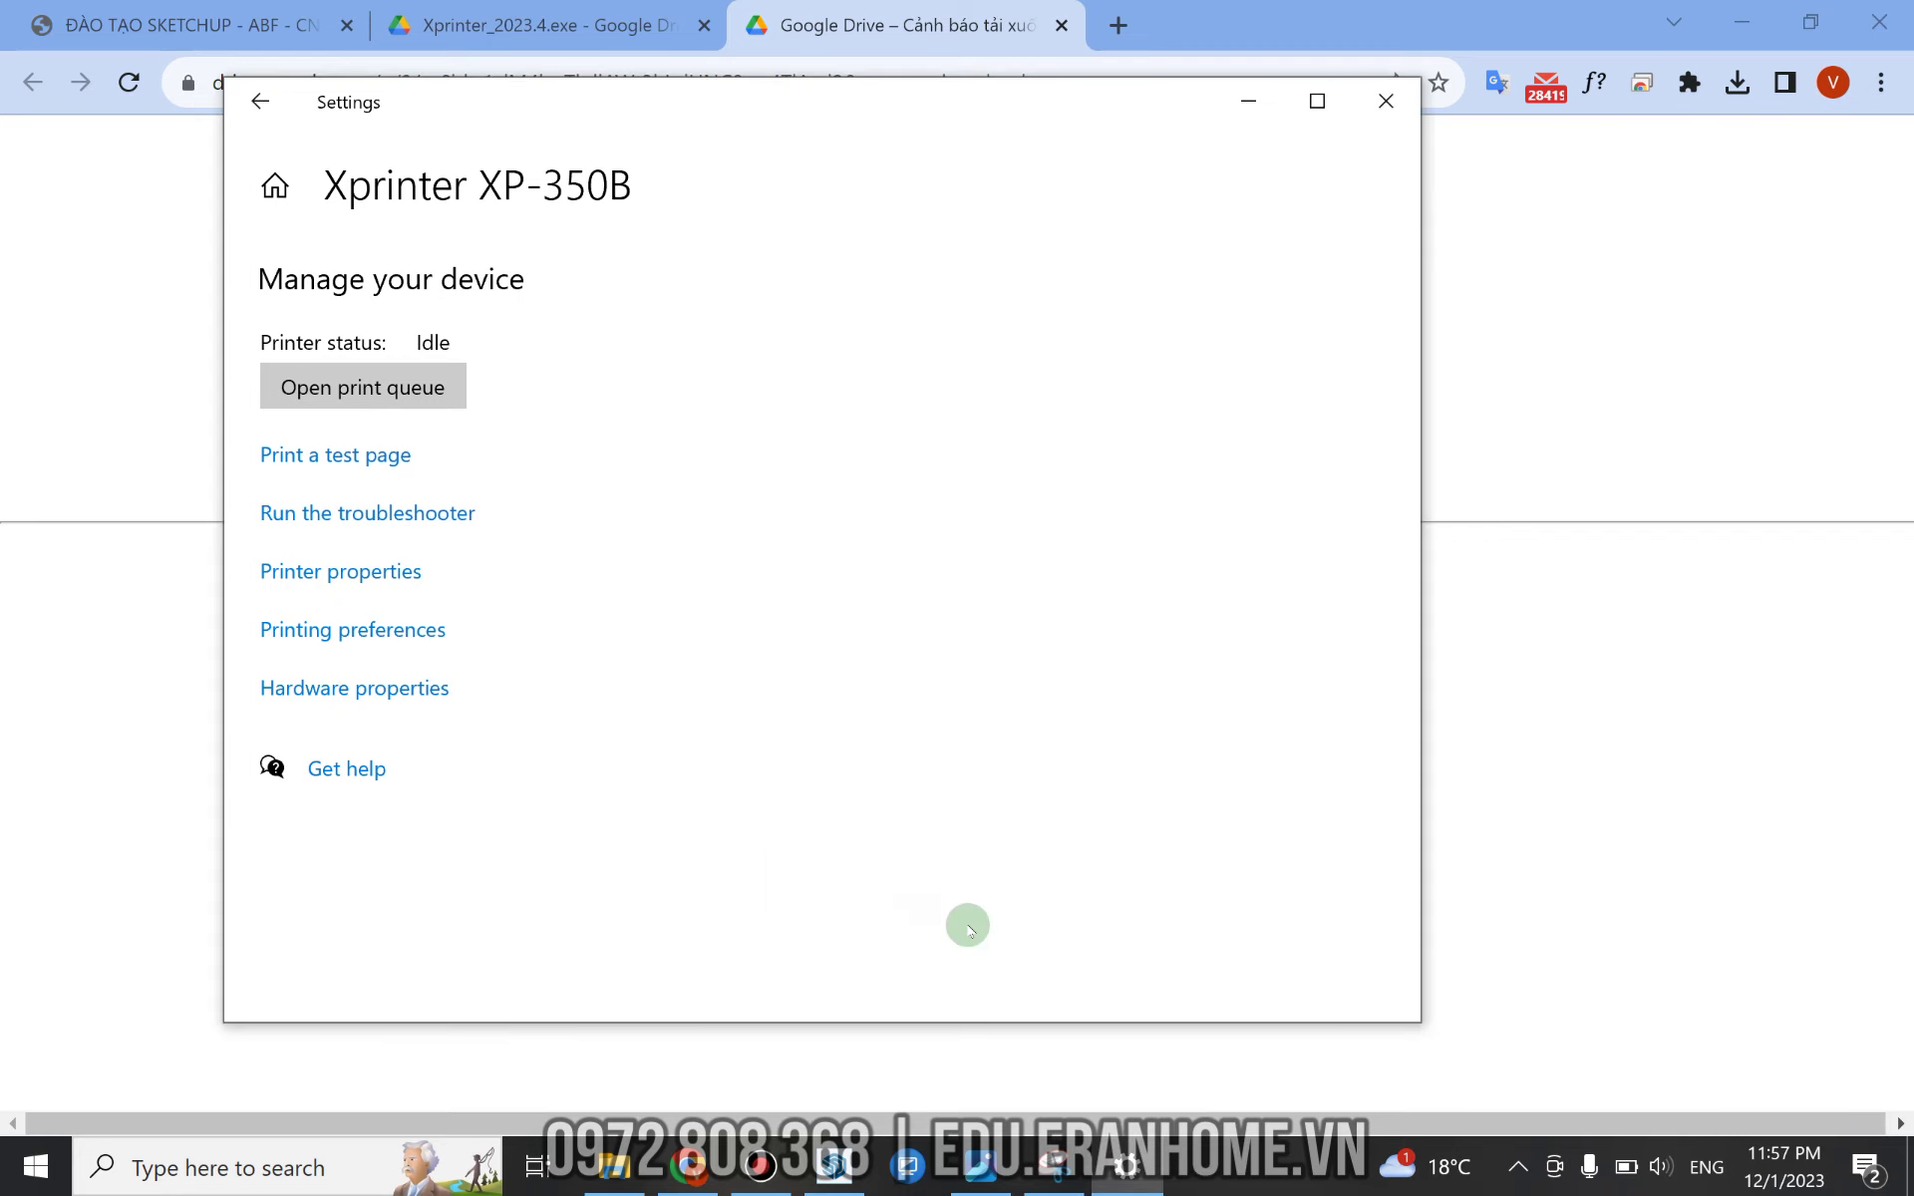
Switch to SketchUp and open the In Tem Nhãn label printing window for the nested sheets, dismissing any warnings.
click(833, 1167)
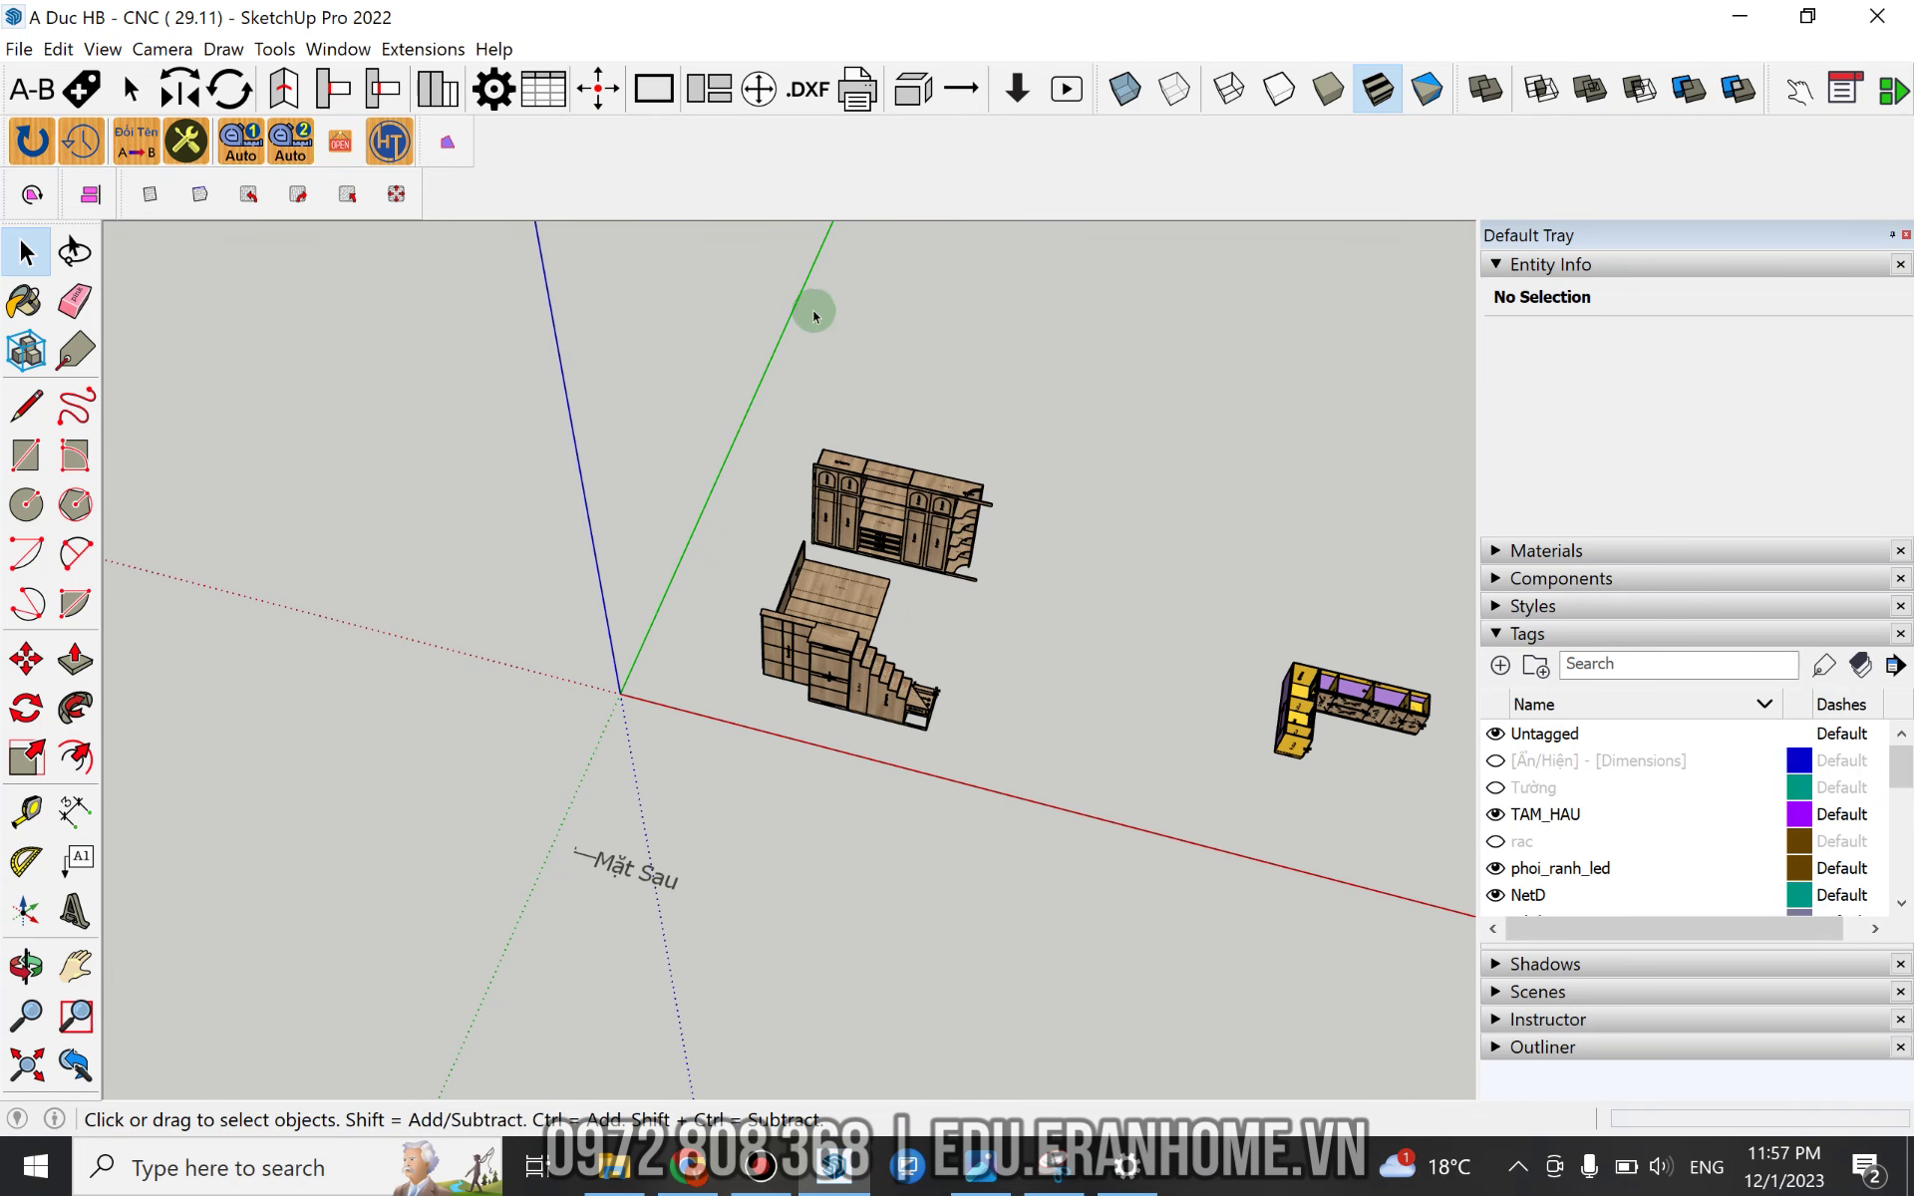
scroll(846, 299, down, 4)
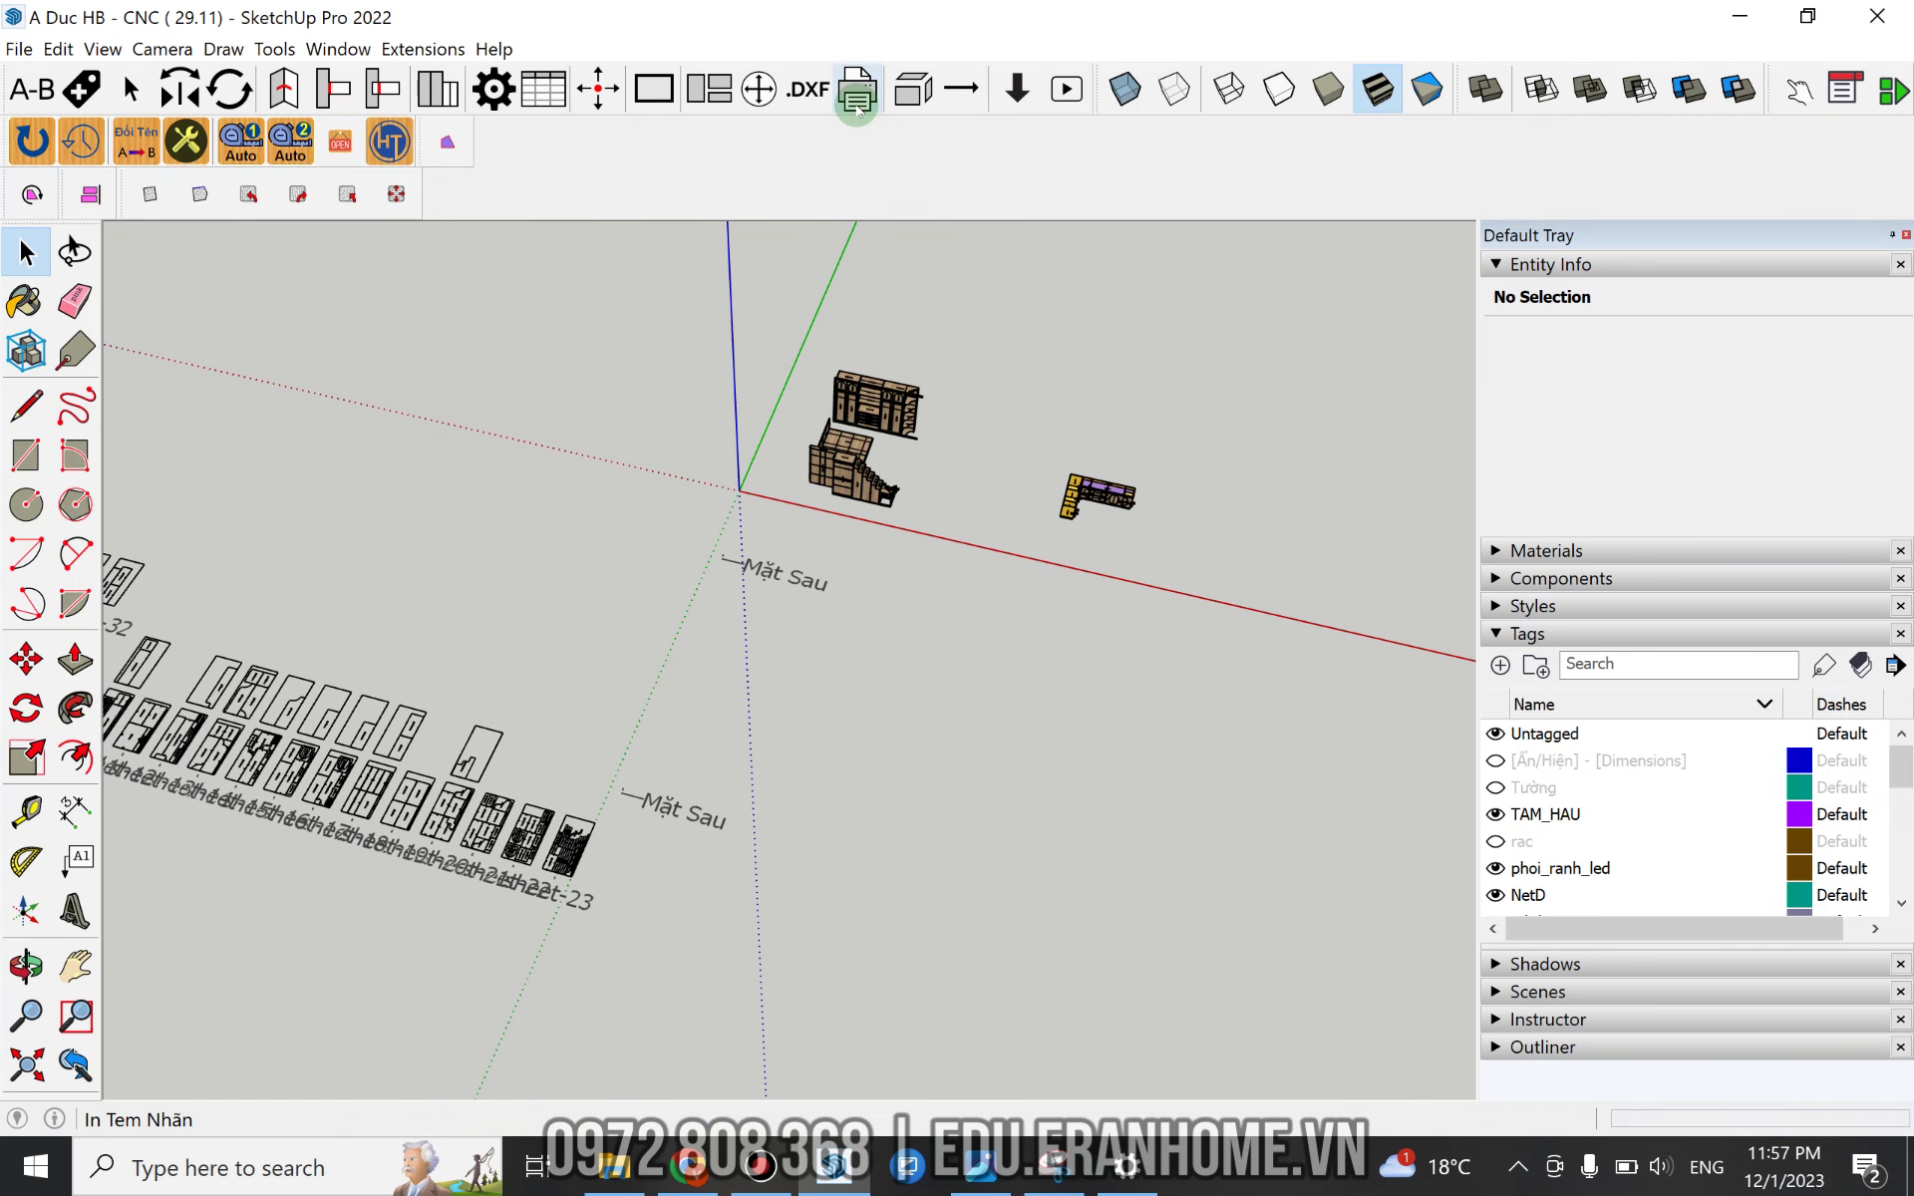
click(857, 99)
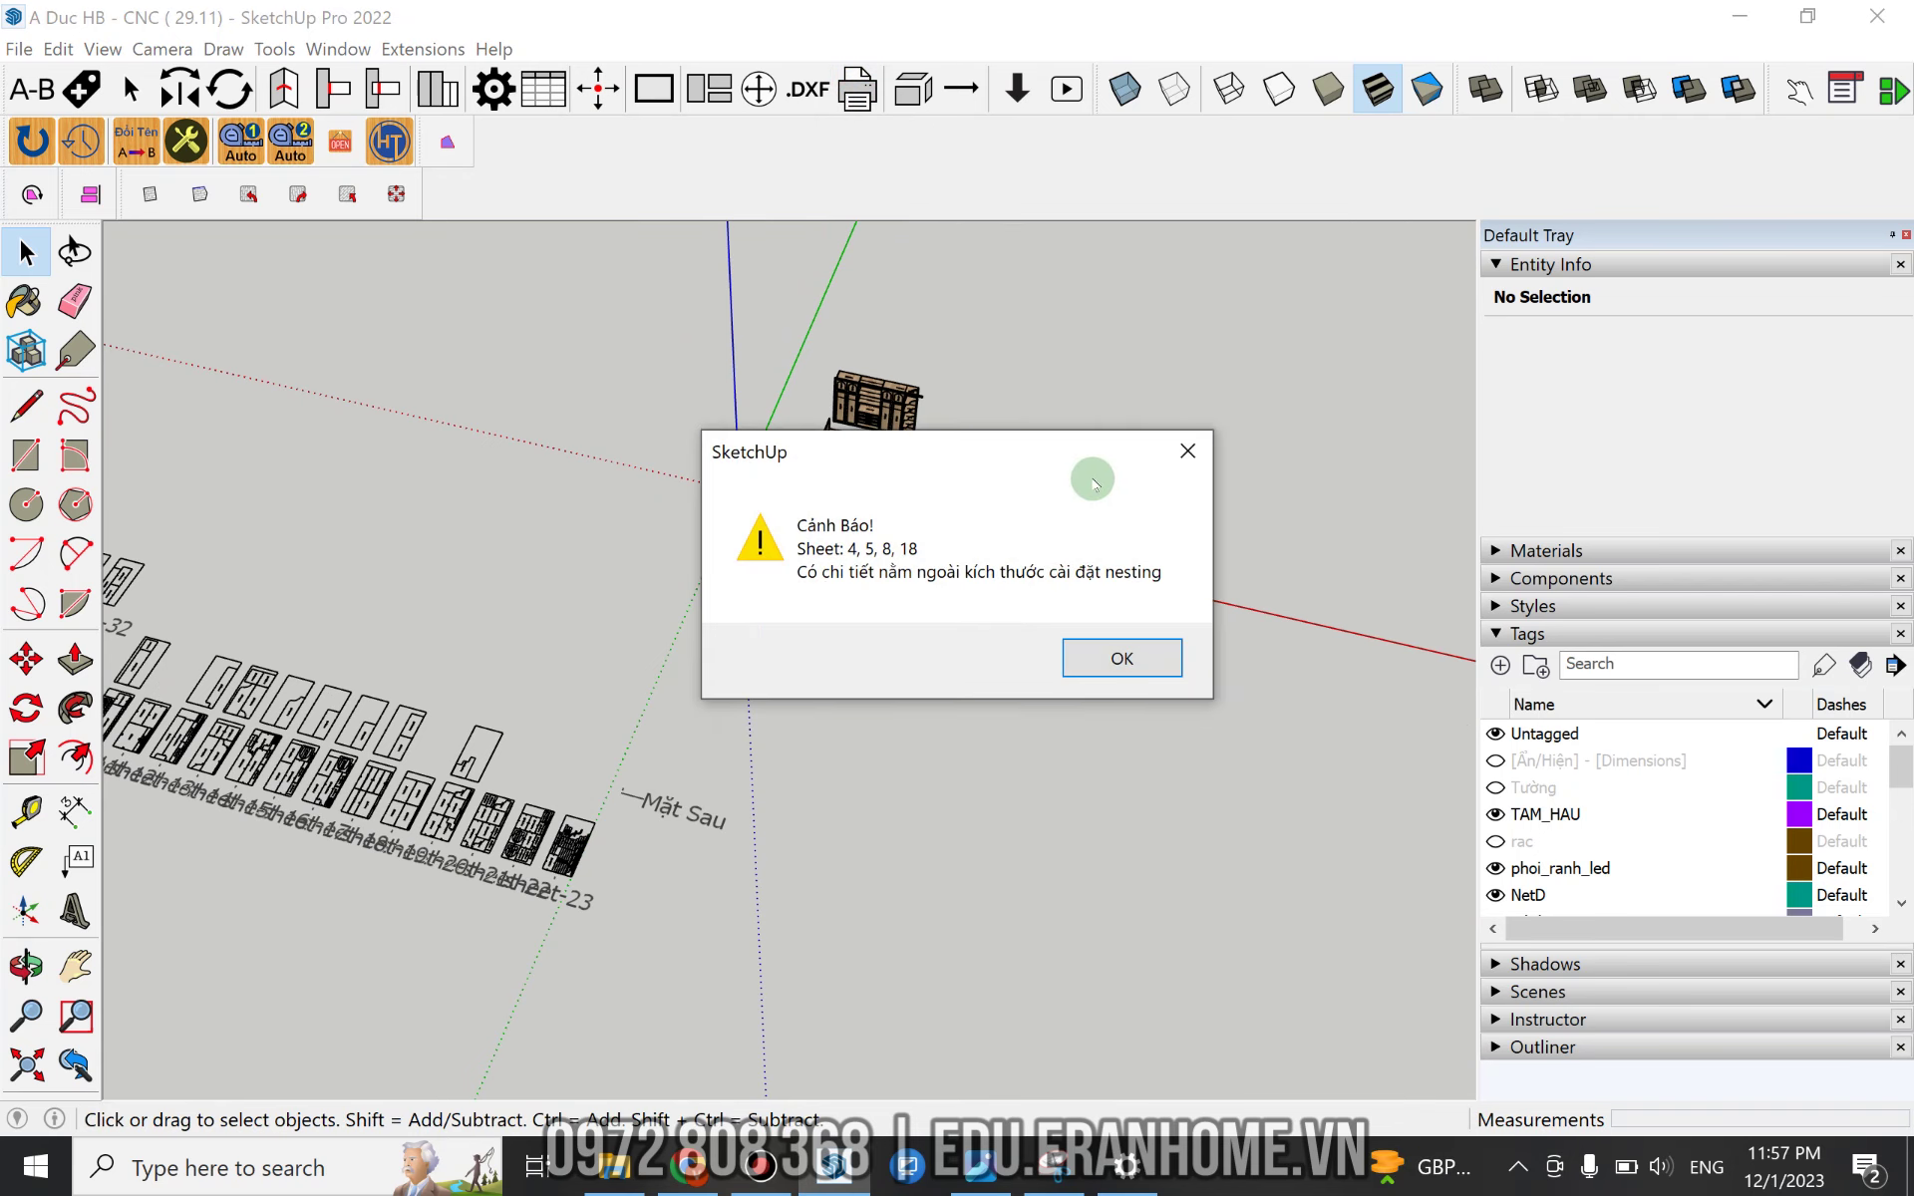
click(1123, 653)
click(1174, 648)
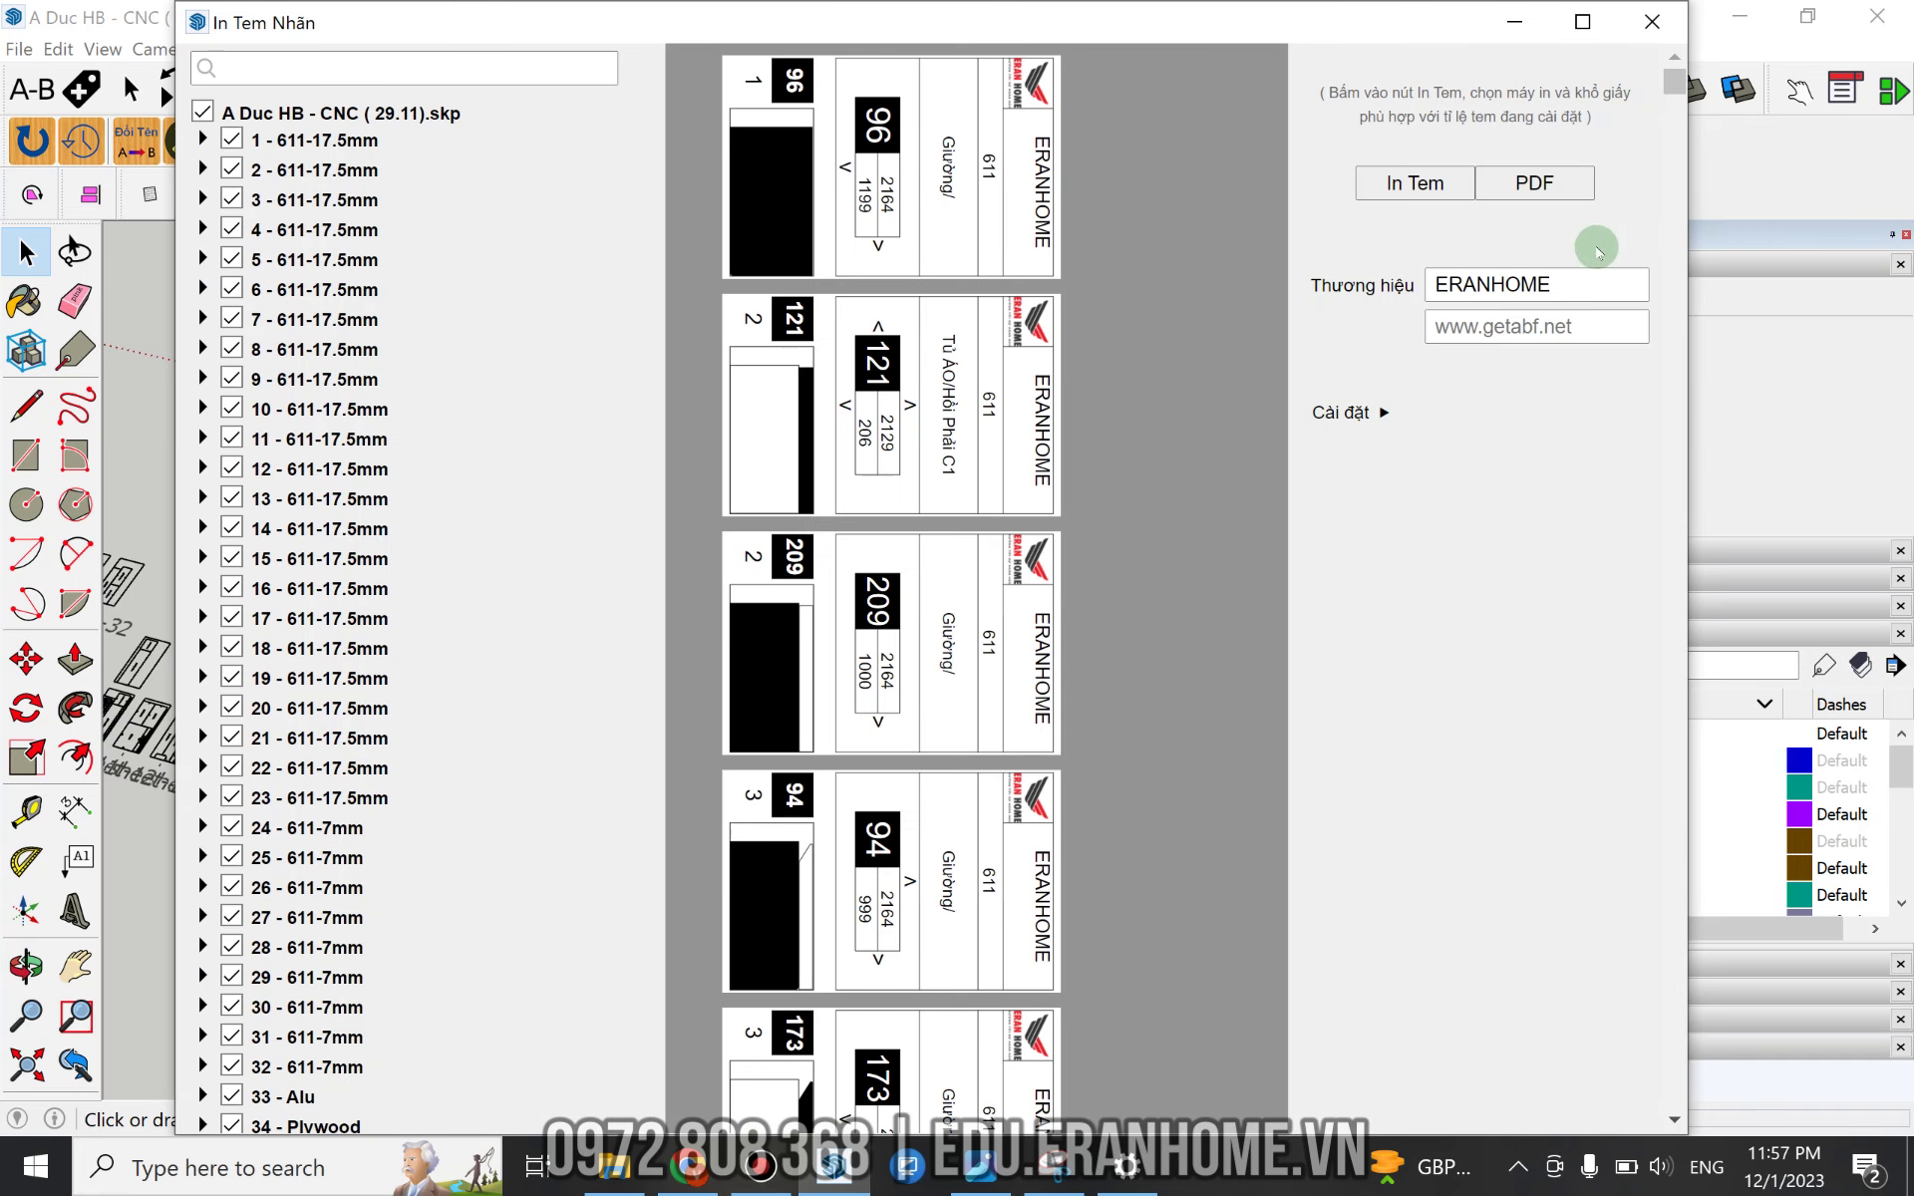
Start a label print job, choosing the Xprinter XP-350B as printer and restricting the page range to pages 1-5.
click(1406, 190)
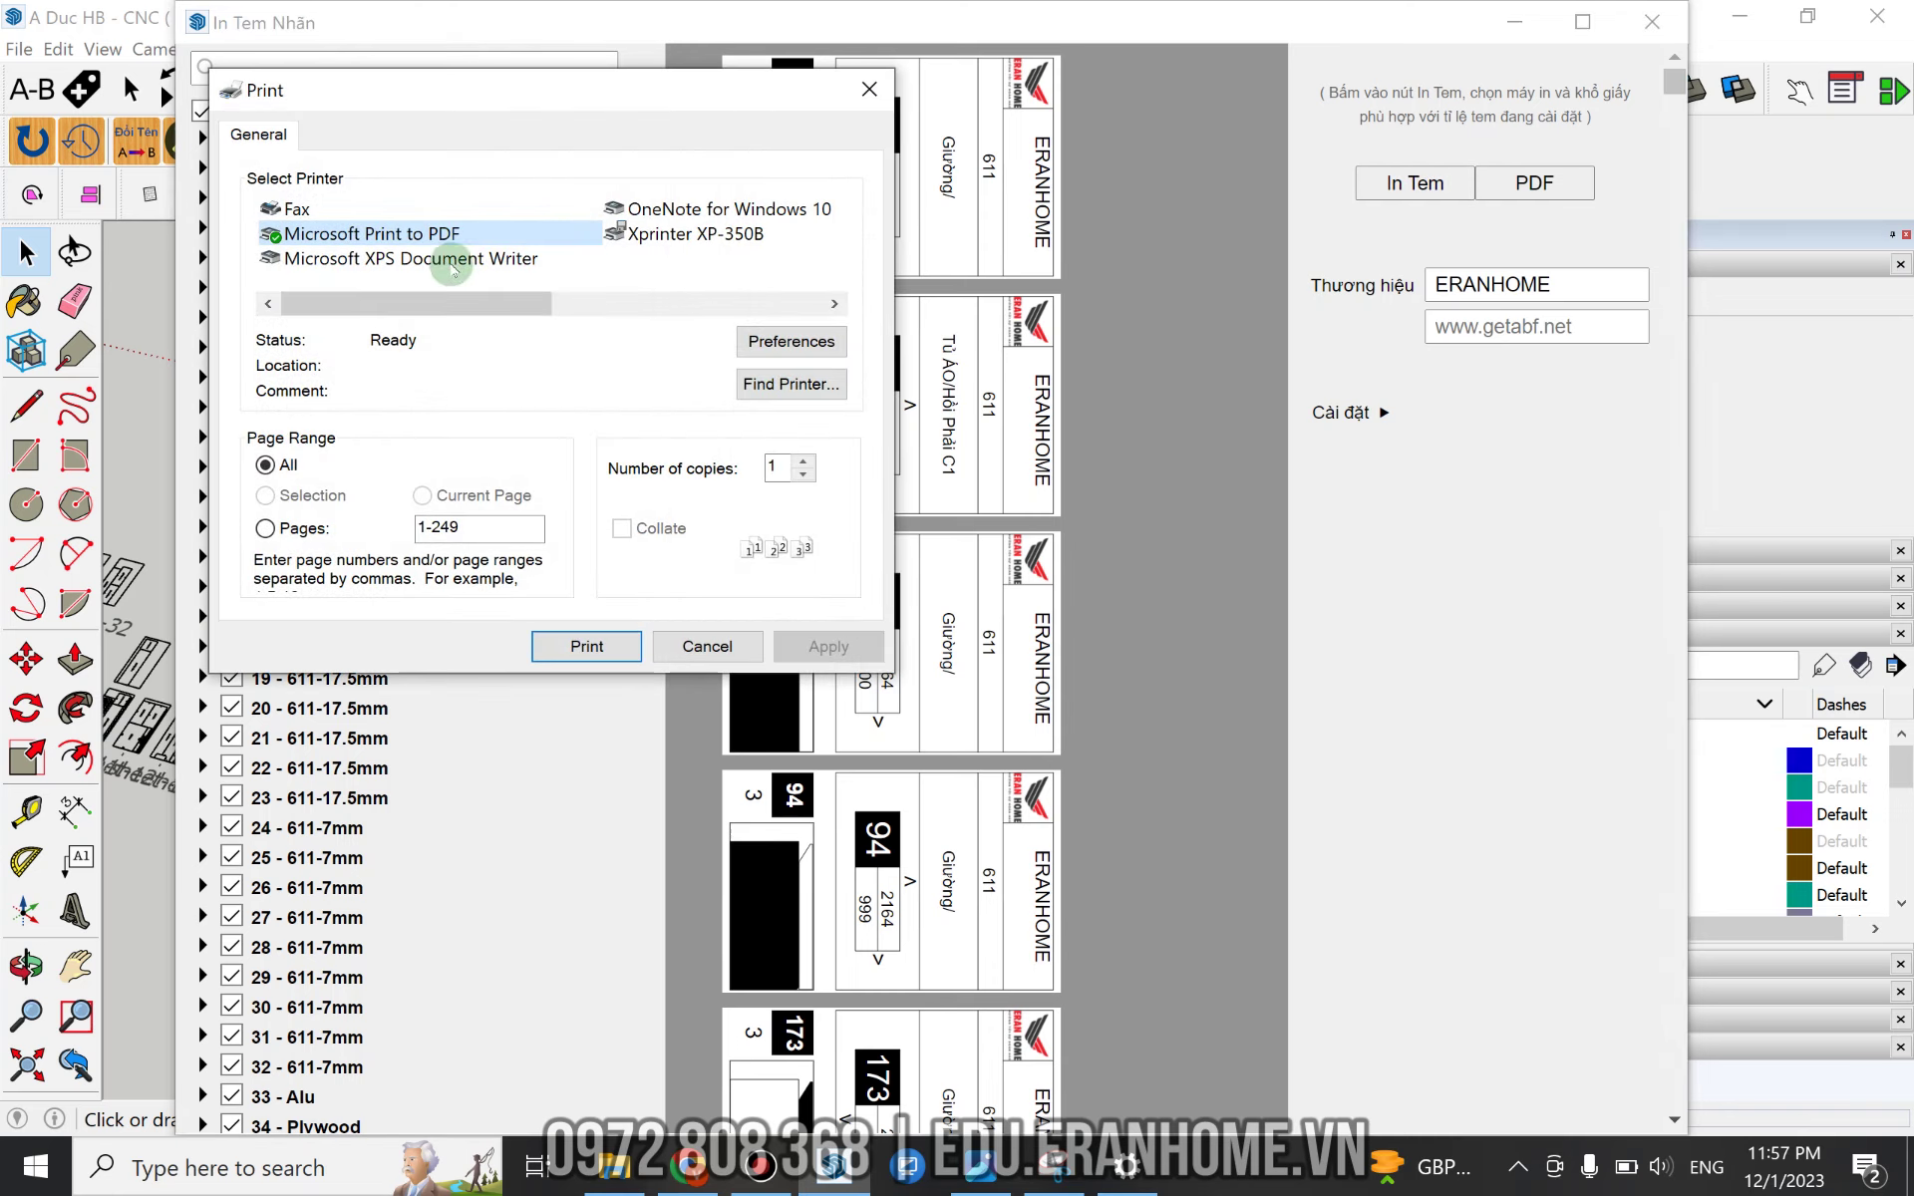
click(681, 235)
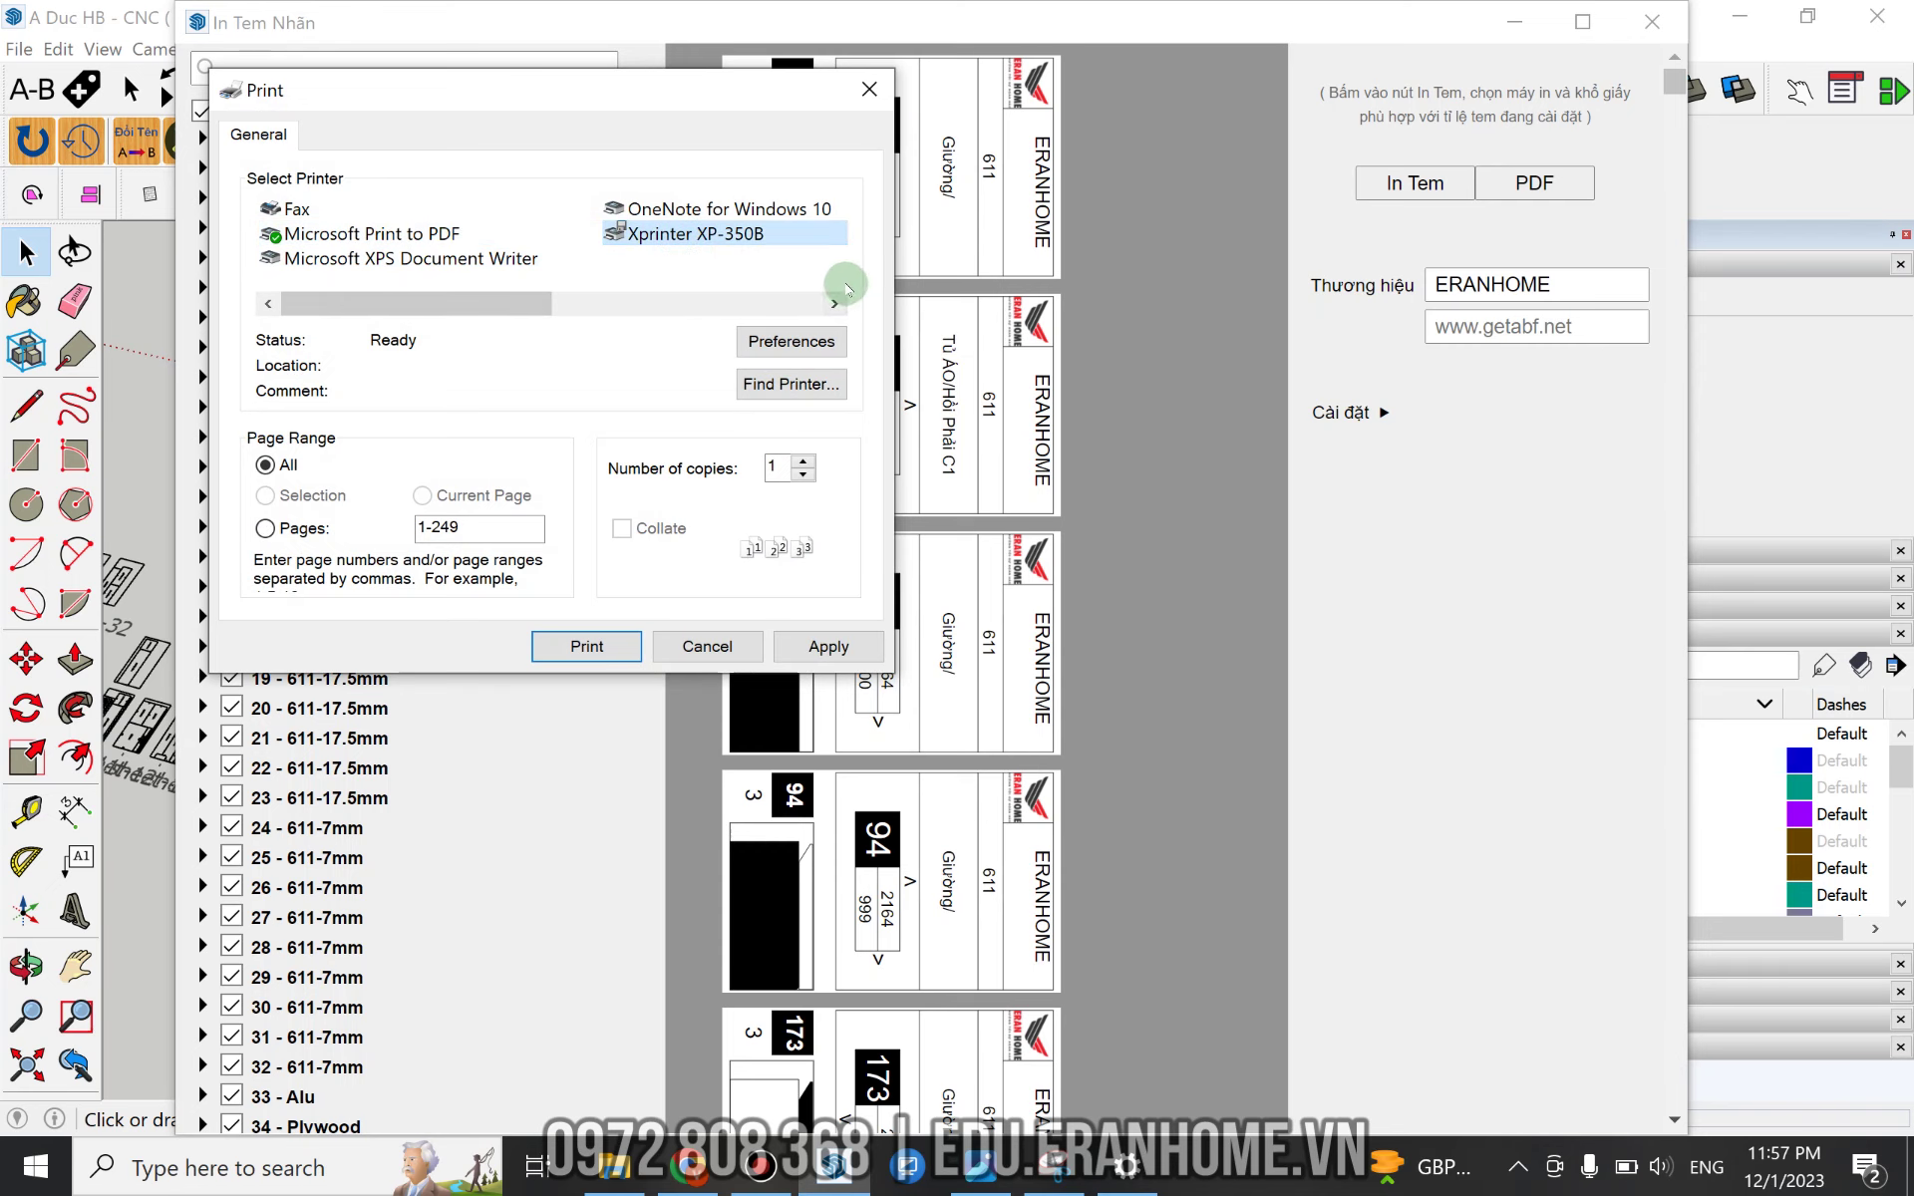
drag(747, 90, 1081, 186)
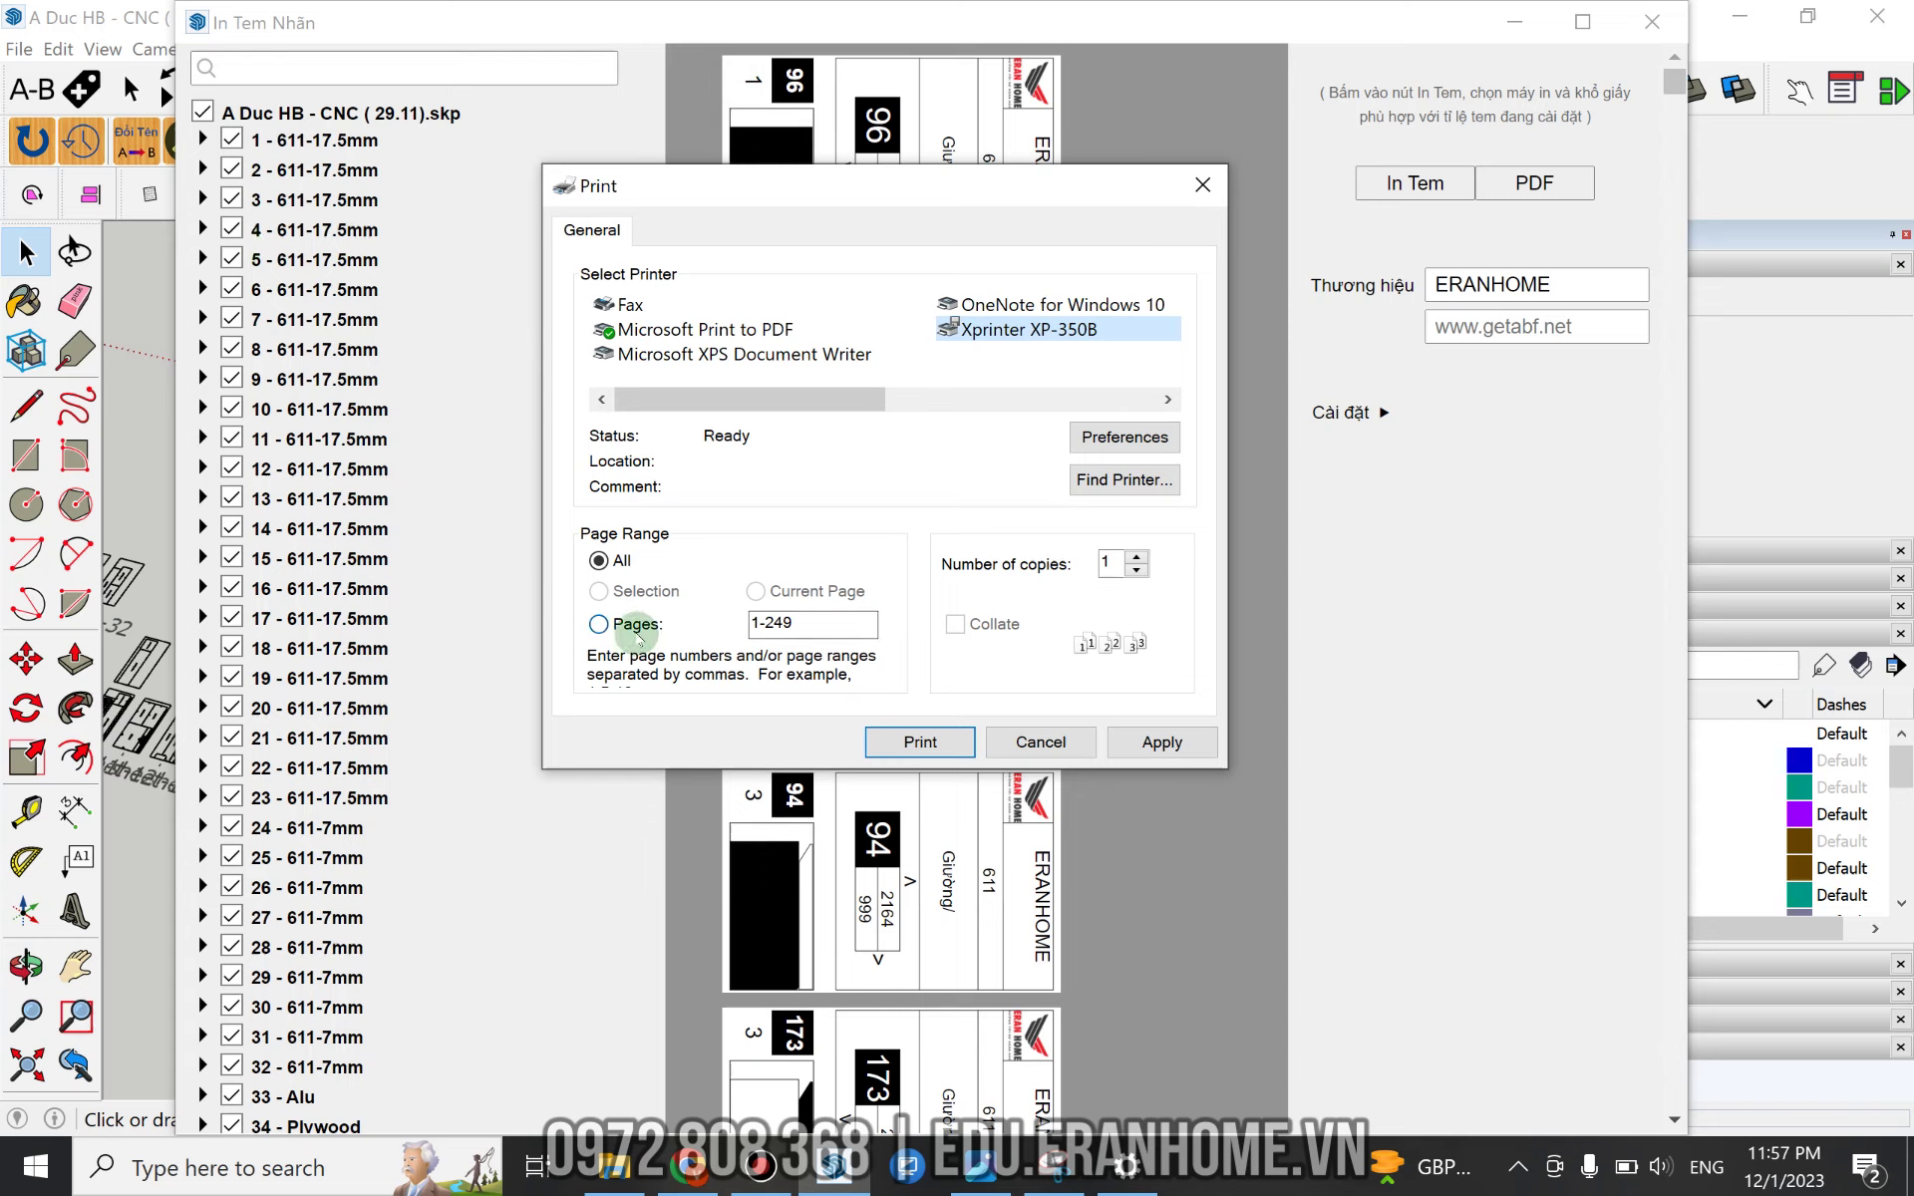
double_click(760, 622)
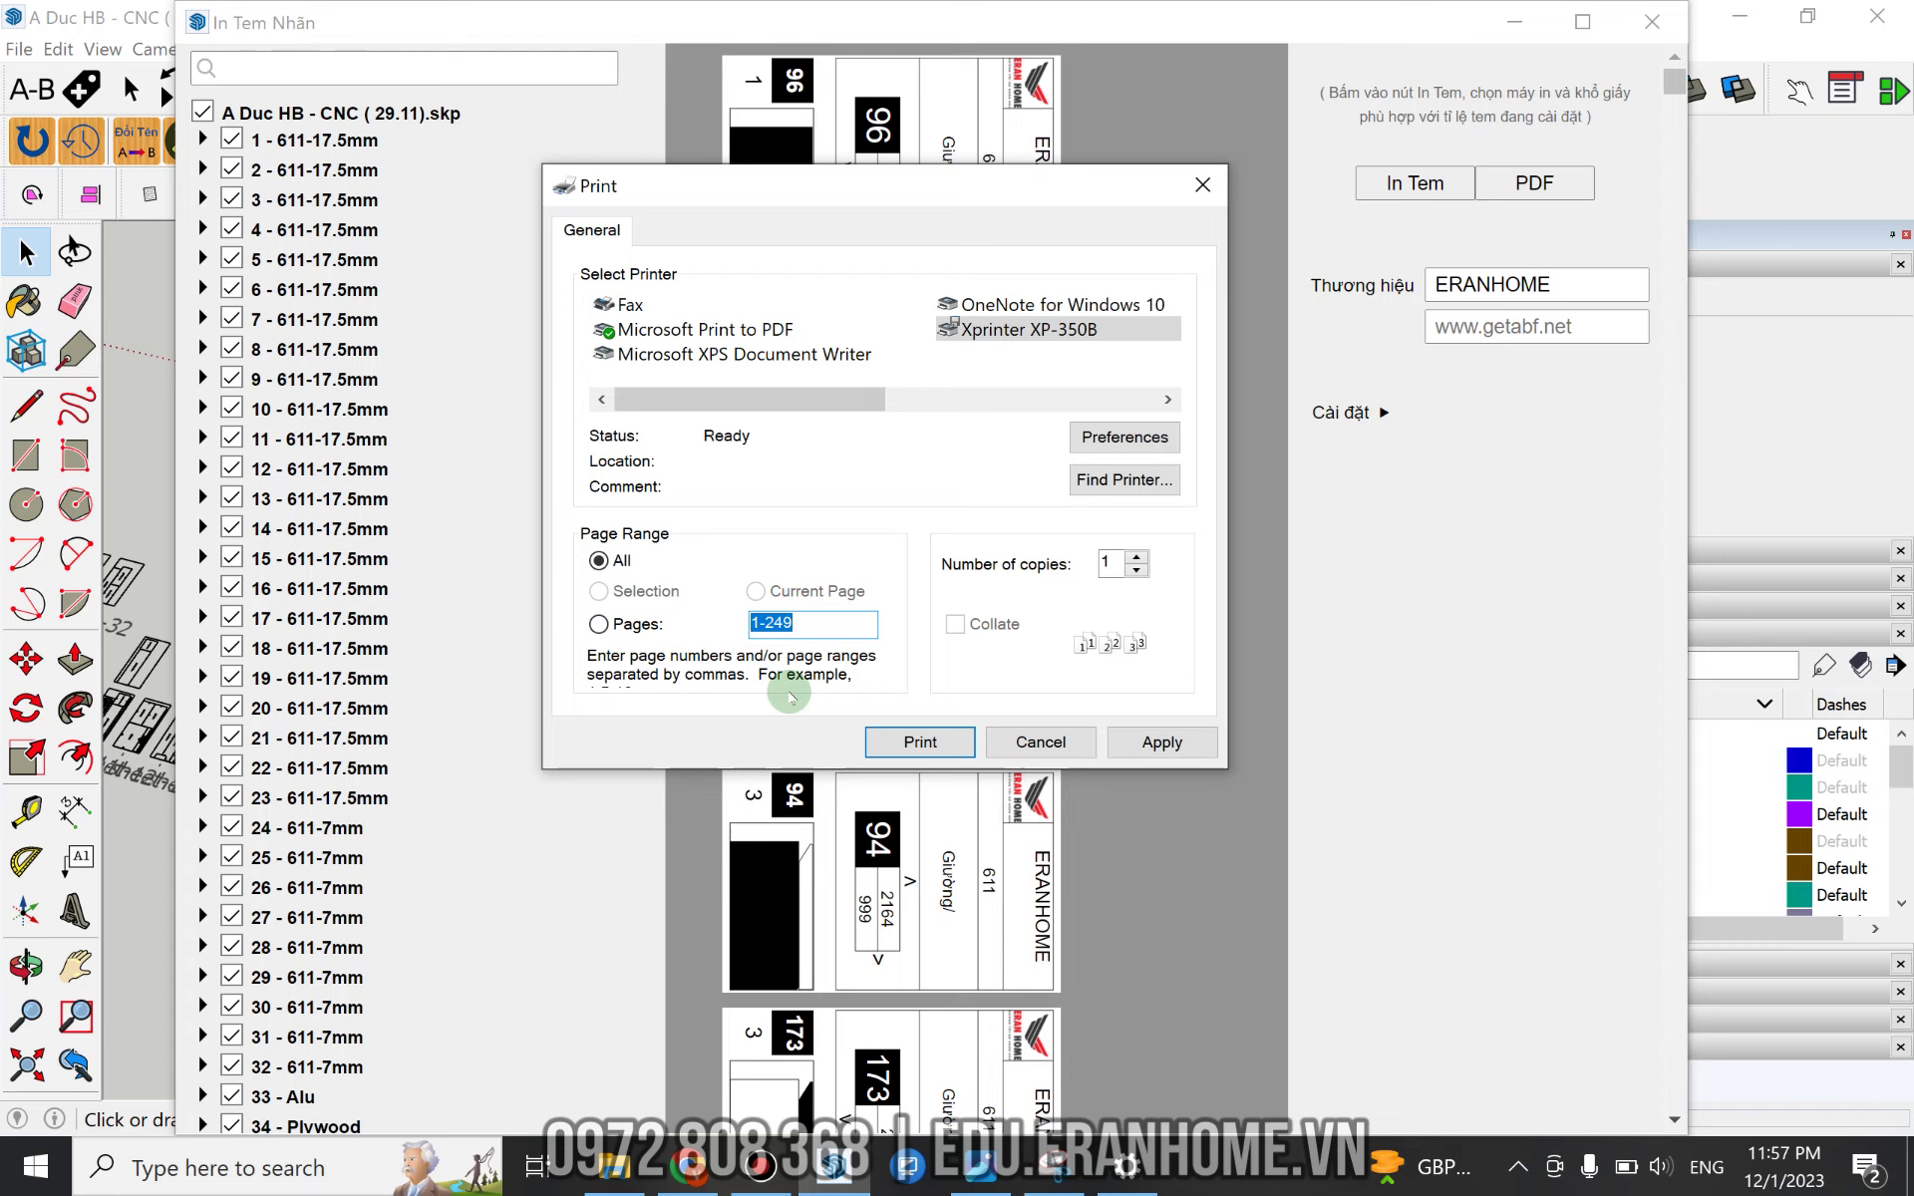
text(1-5)
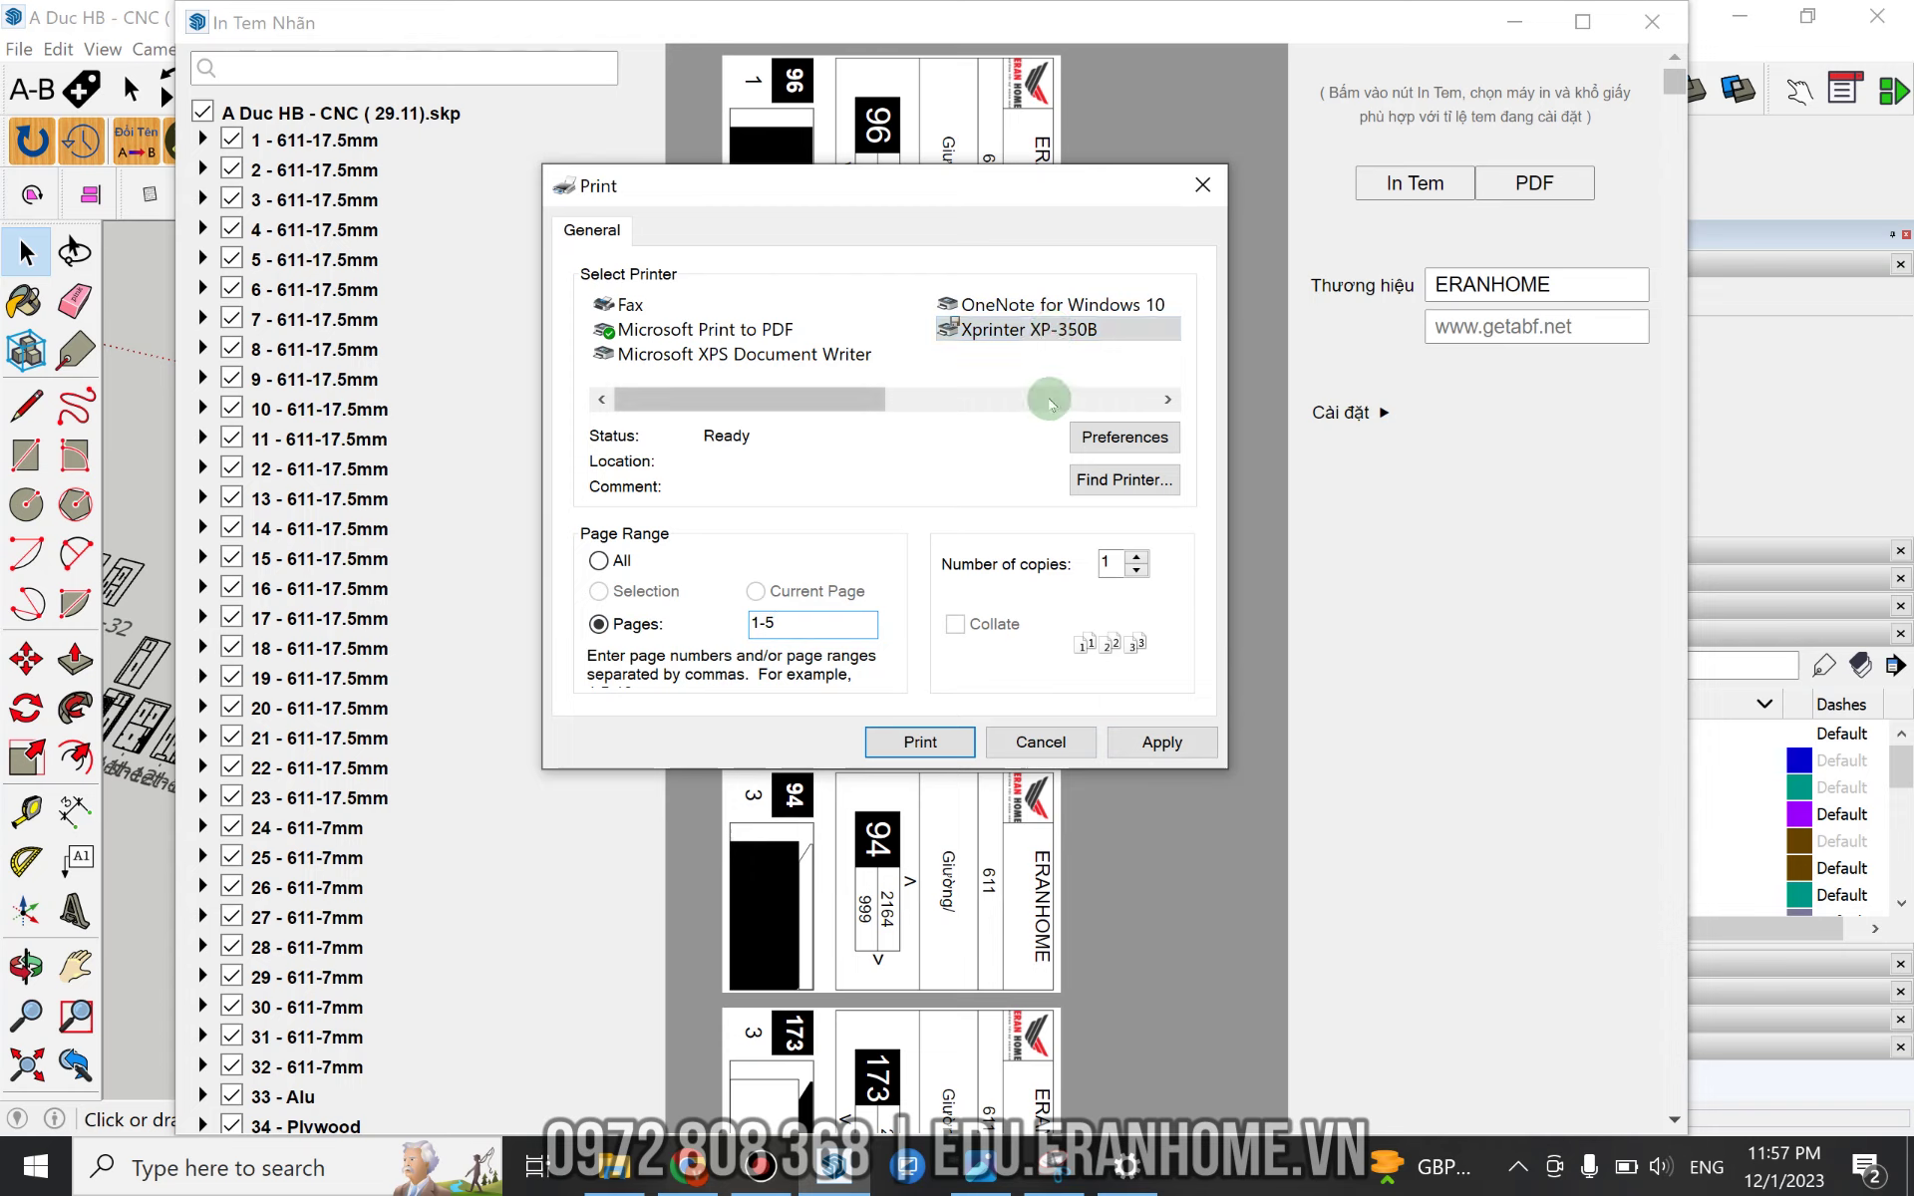
click(814, 620)
click(599, 624)
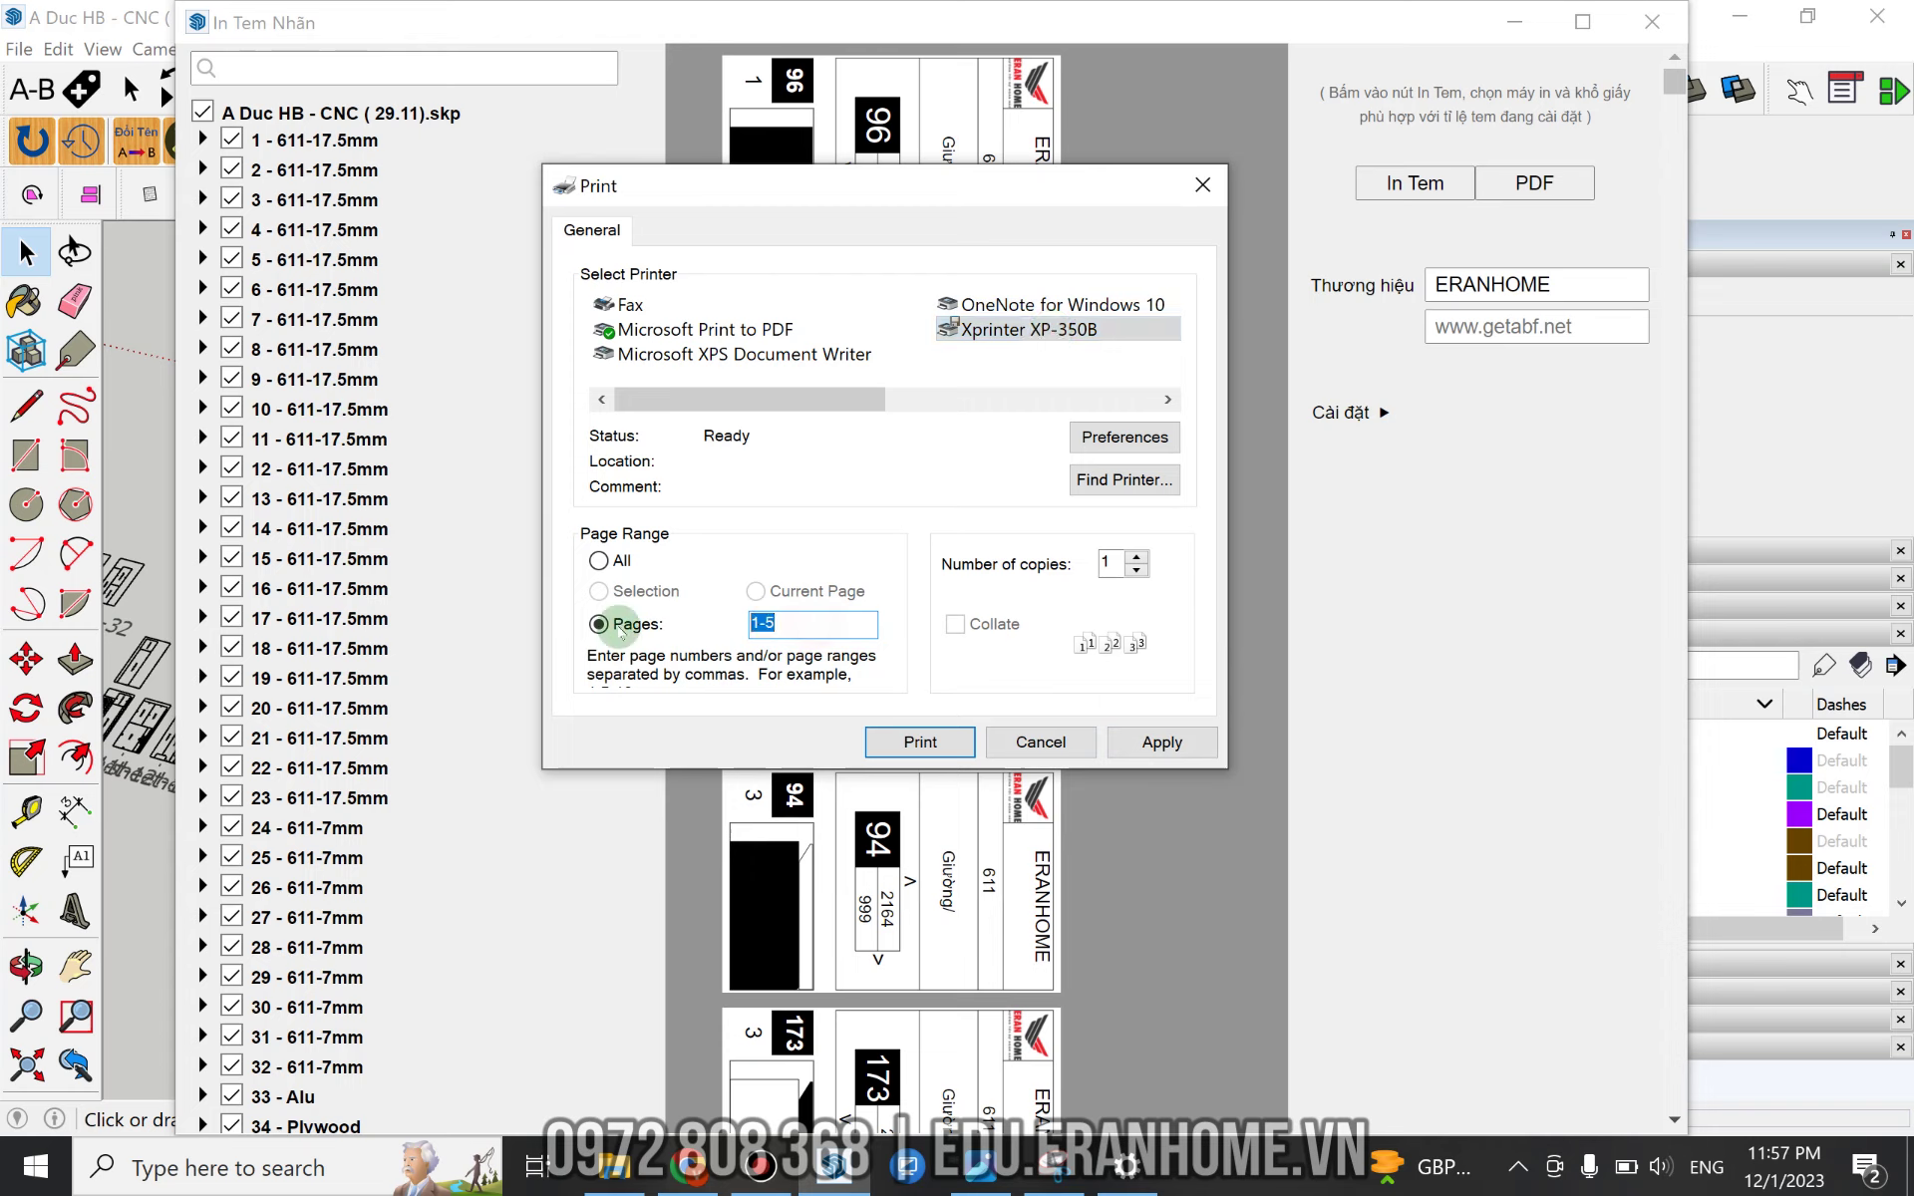